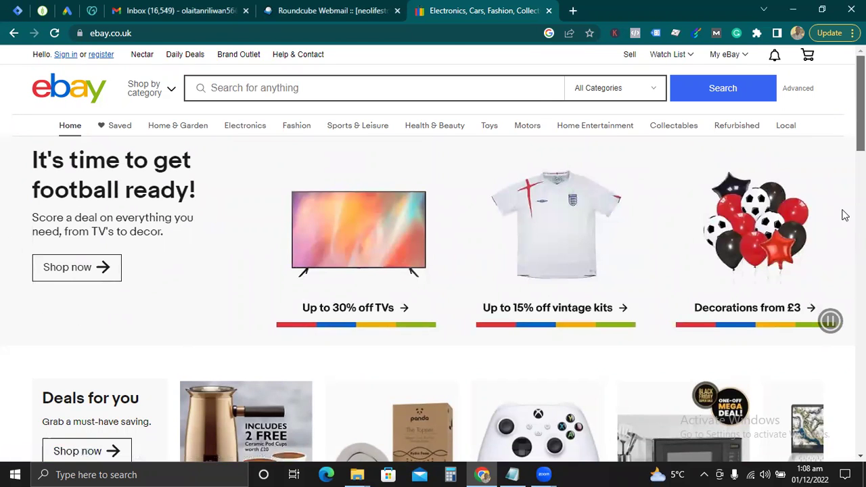
Start an eBay business account sign-up with the business name 'Neolife Product Store'.
{"action": "scroll", "coordinate": [844, 214], "scroll_direction": "down", "scroll_amount": 5}
{"action": "scroll", "coordinate": [432, 252], "scroll_direction": "up", "scroll_amount": 6}
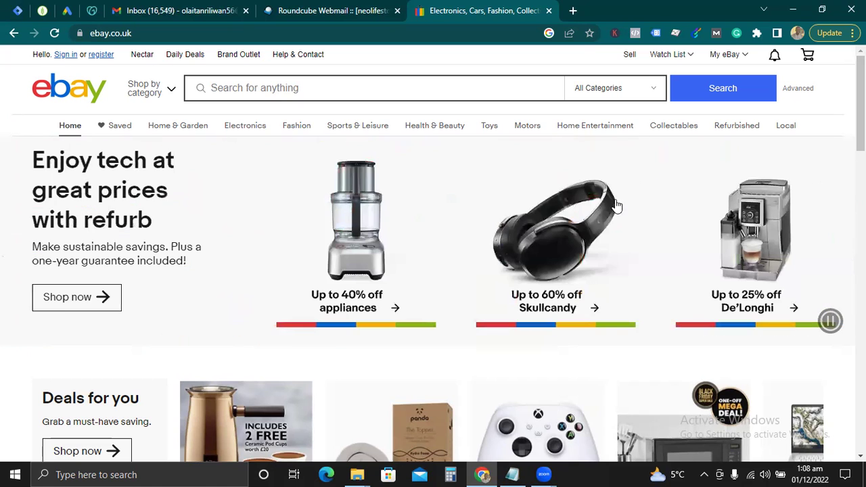
{"action": "left_click", "coordinate": [104, 58]}
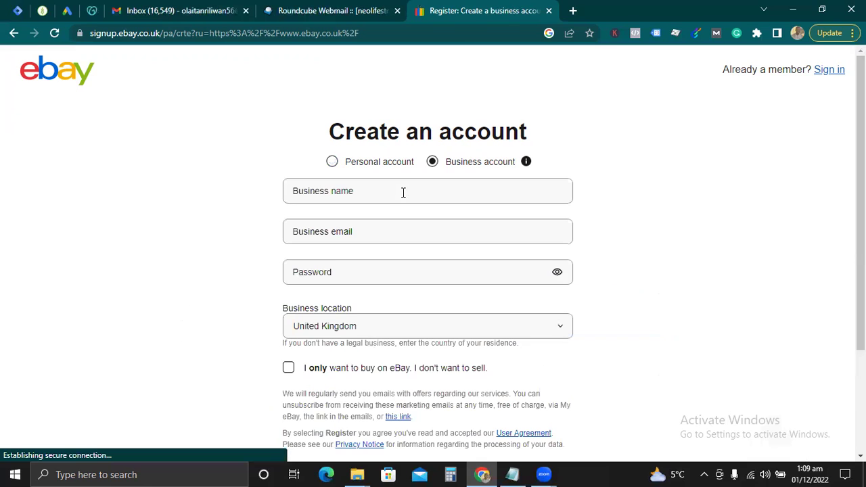
{"action": "left_click", "coordinate": [402, 192]}
{"action": "type", "text": "N"}
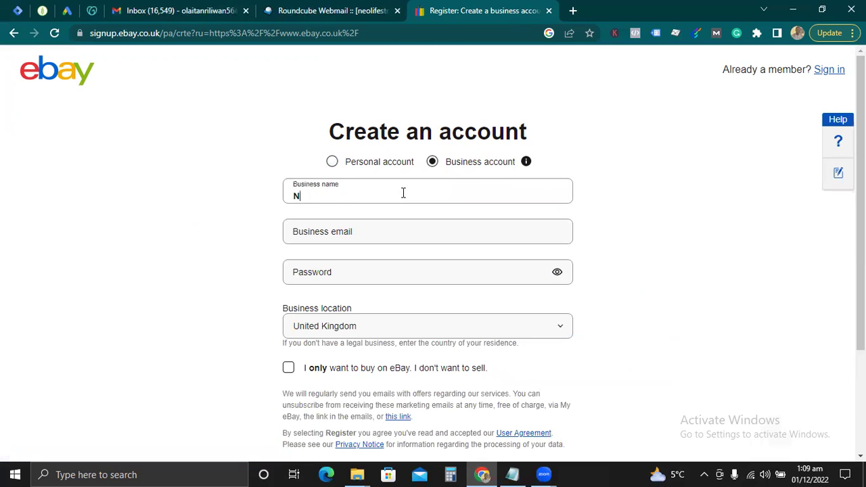
{"action": "type", "text": "eolife SProduct Store"}
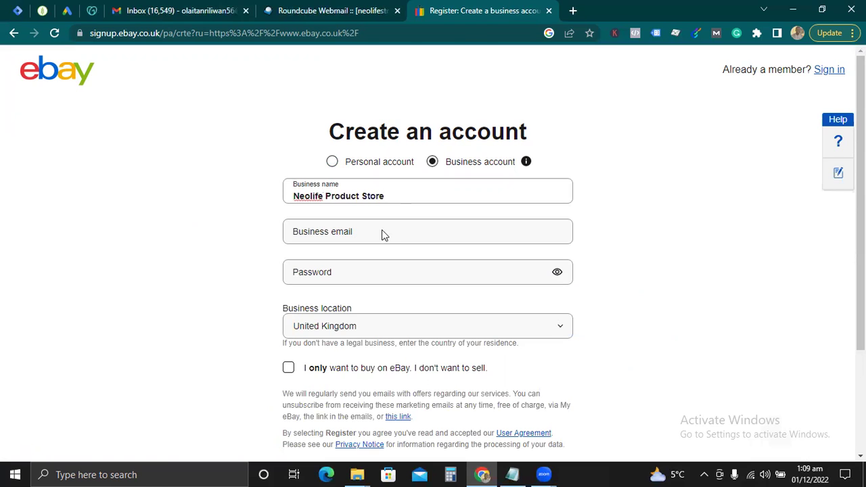
Copy the store's email address from the Roundcube webmail message for the business email field.
{"action": "left_click", "coordinate": [371, 236]}
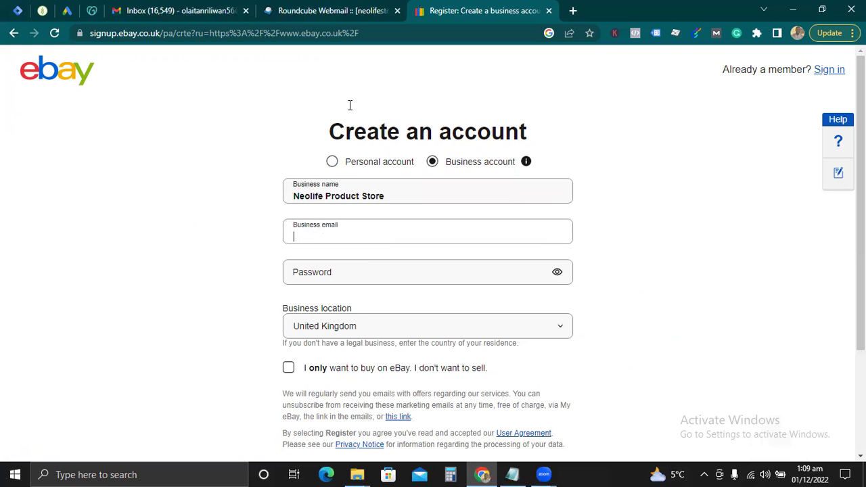
{"action": "left_click", "coordinate": [342, 11]}
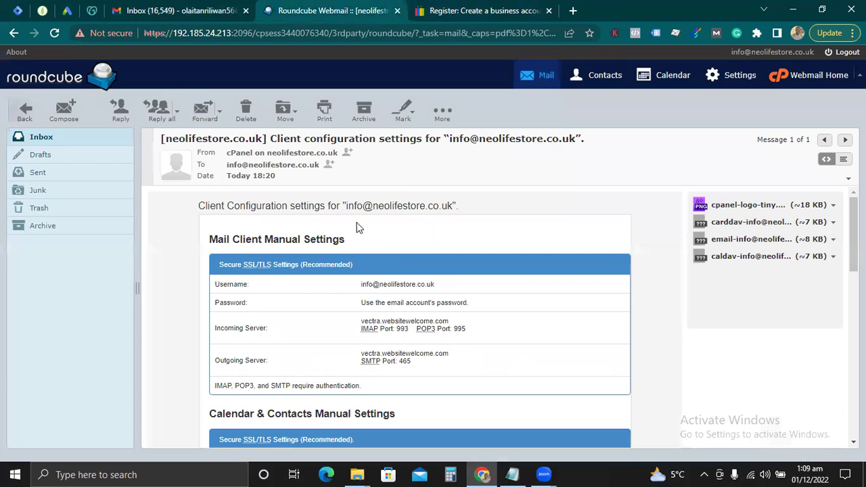
{"action": "left_click_drag", "start_coordinate": [346, 207], "coordinate": [452, 209]}
{"action": "key", "text": "ctrl+c"}
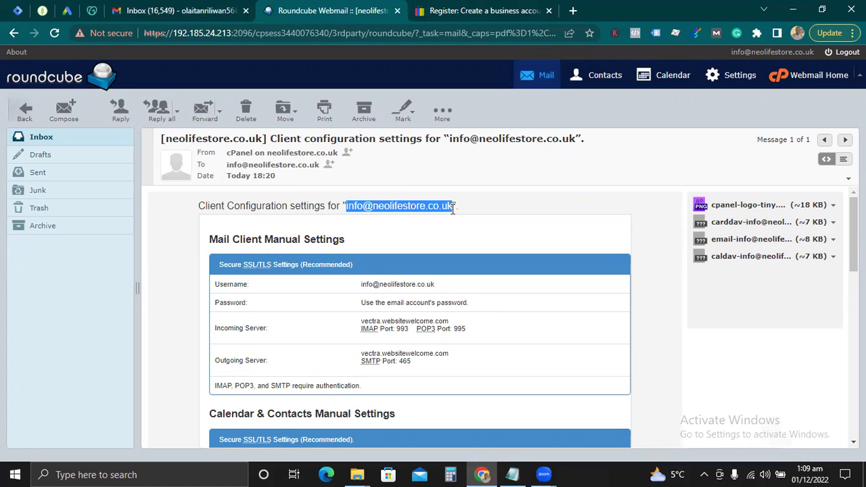
{"action": "left_click", "coordinate": [432, 13]}
Paste the store's email into the business email field and set an account password.
{"action": "left_click", "coordinate": [373, 234]}
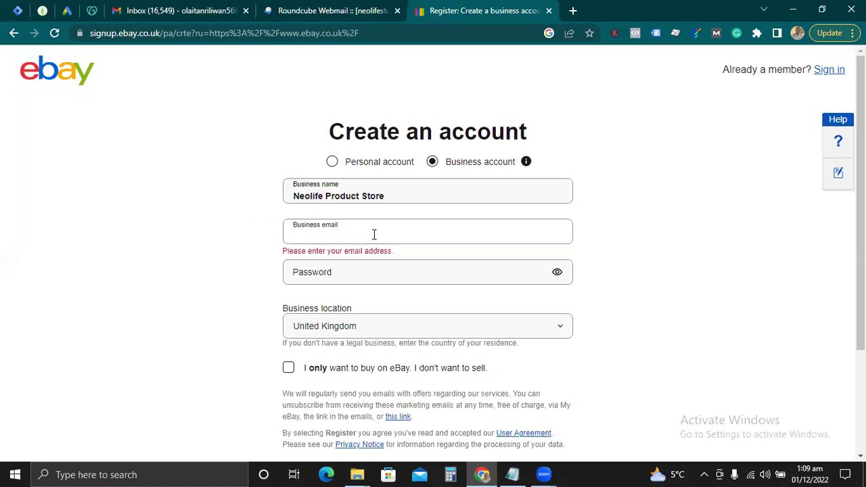
{"action": "key", "text": "ctrl+v"}
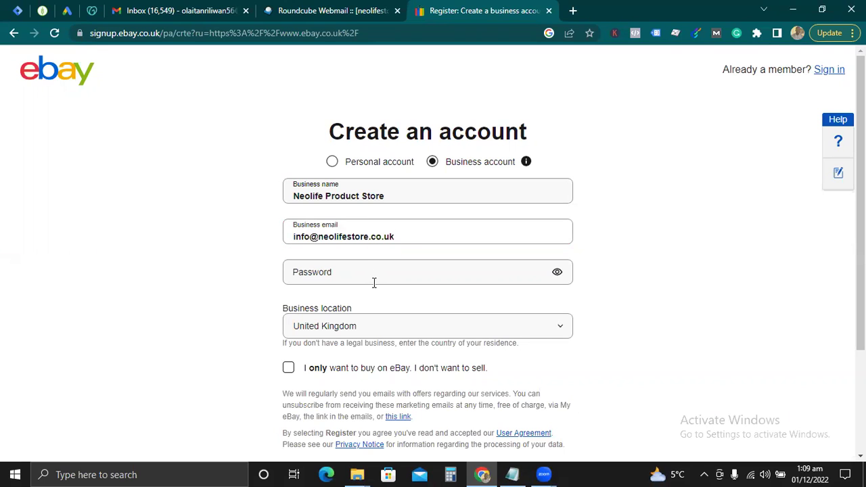
{"action": "left_click", "coordinate": [378, 278]}
{"action": "type", "text": "****"}
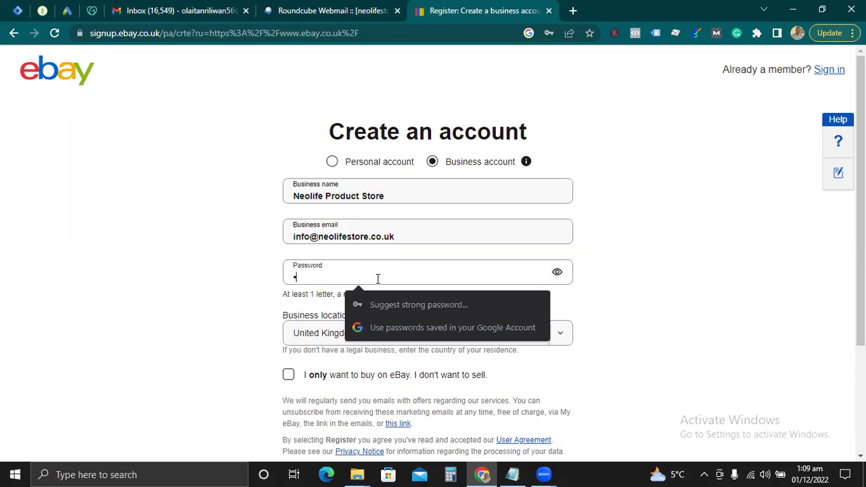
{"action": "type", "text": "******"}
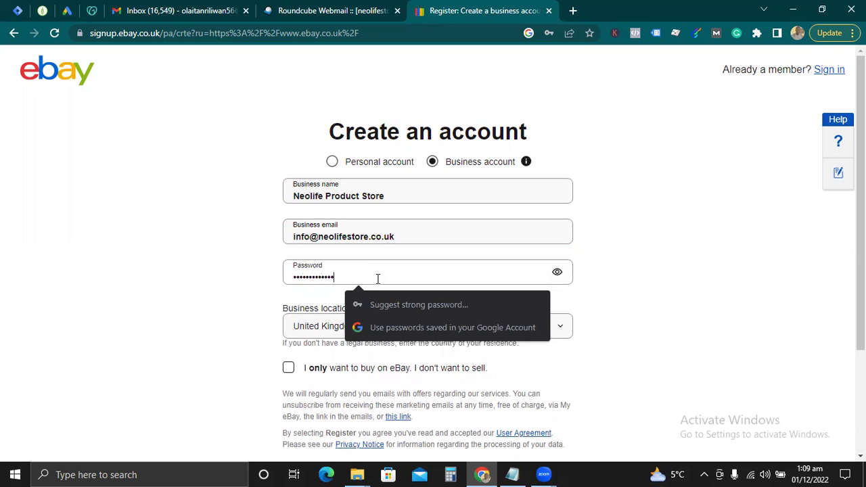
{"action": "left_click", "coordinate": [561, 277]}
{"action": "left_click", "coordinate": [557, 272]}
{"action": "left_click", "coordinate": [557, 273]}
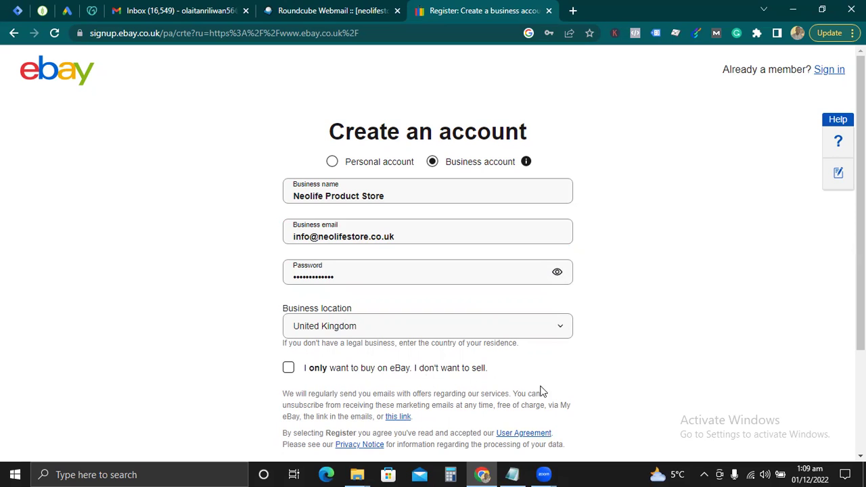
Submit the registration, declining Chrome's offer to save the password.
{"action": "scroll", "coordinate": [432, 270], "scroll_direction": "down", "scroll_amount": 2}
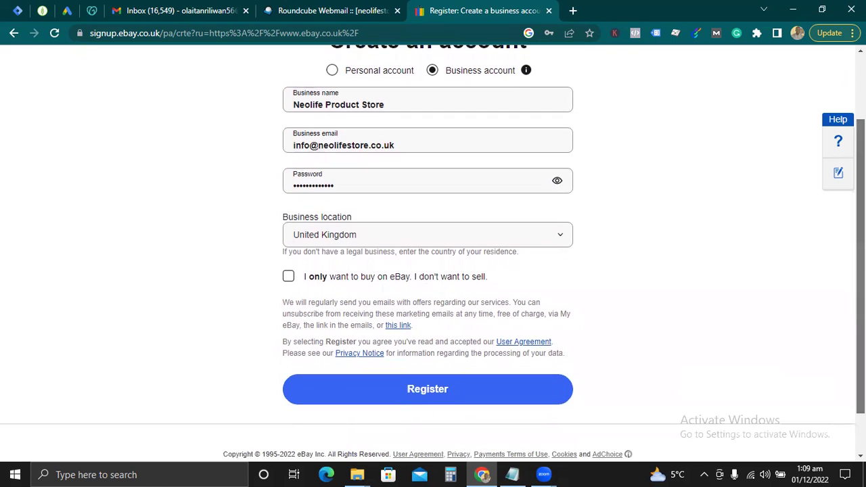
{"action": "left_click", "coordinate": [433, 391]}
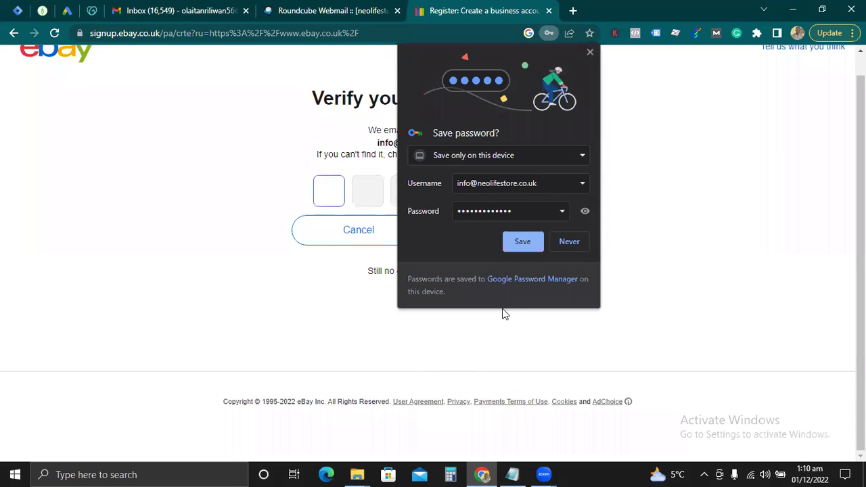
{"action": "left_click", "coordinate": [580, 242]}
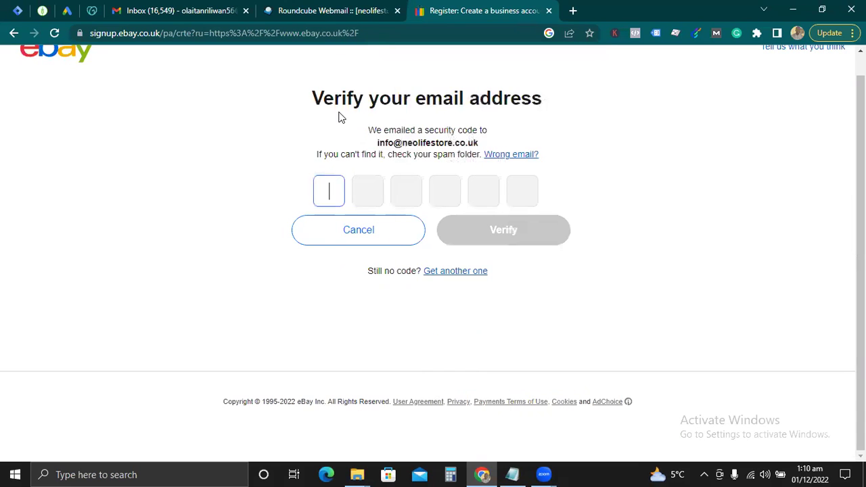
{"action": "left_click", "coordinate": [314, 11]}
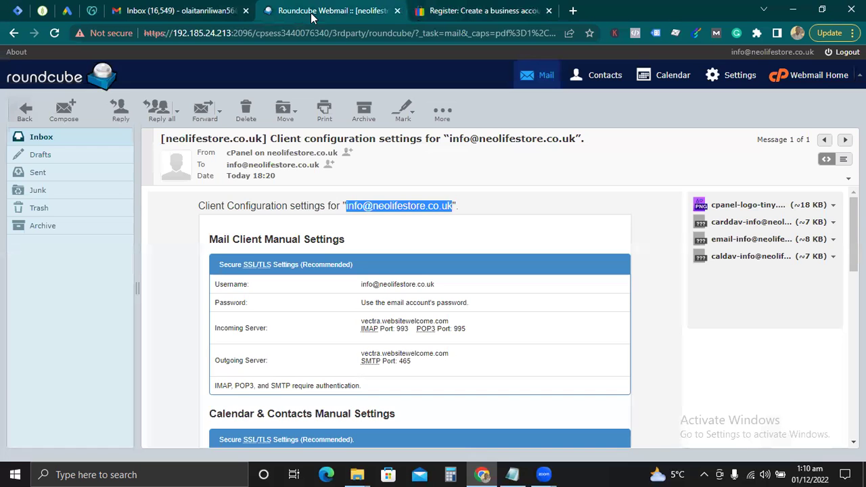
Search Roundcube's Inbox, Junk and Drafts folders for eBay's security code, finding nothing.
{"action": "left_click", "coordinate": [50, 132]}
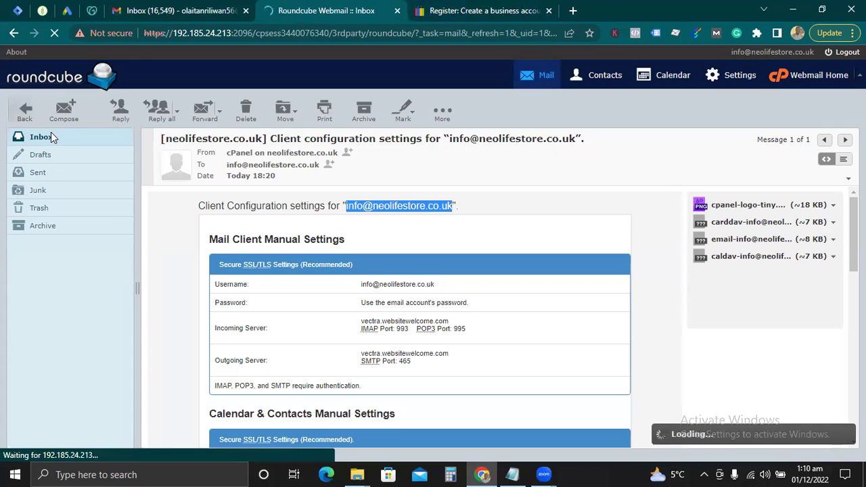
{"action": "left_click", "coordinate": [460, 10]}
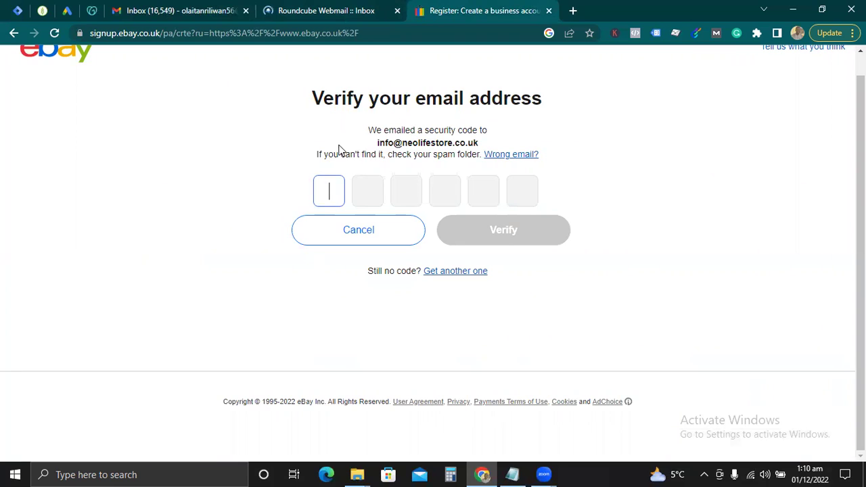
{"action": "left_click", "coordinate": [304, 11]}
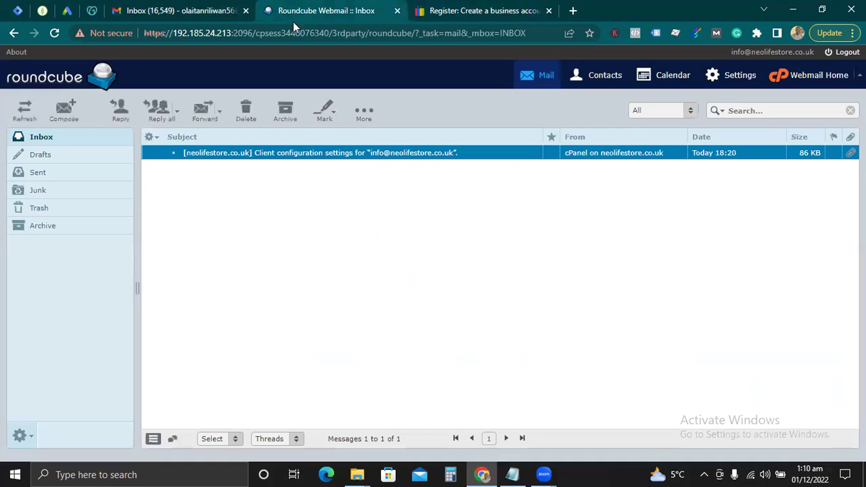
{"action": "left_click", "coordinate": [32, 190]}
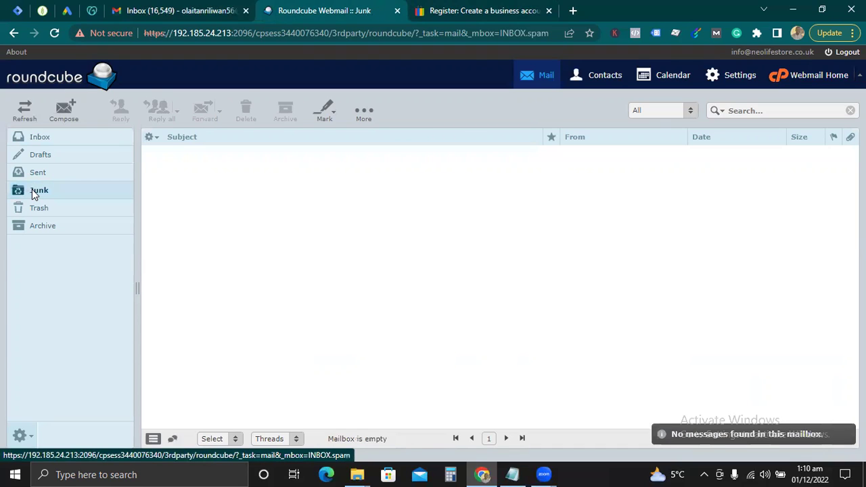
{"action": "left_click", "coordinate": [31, 137]}
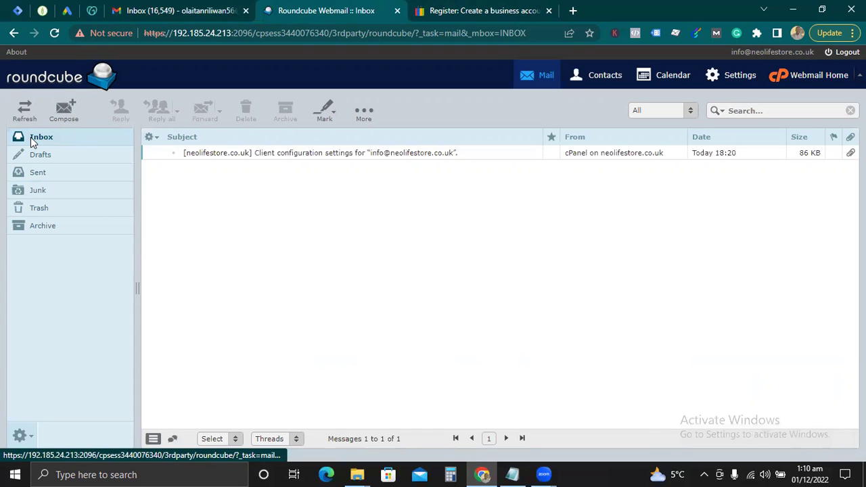
{"action": "left_click", "coordinate": [48, 153]}
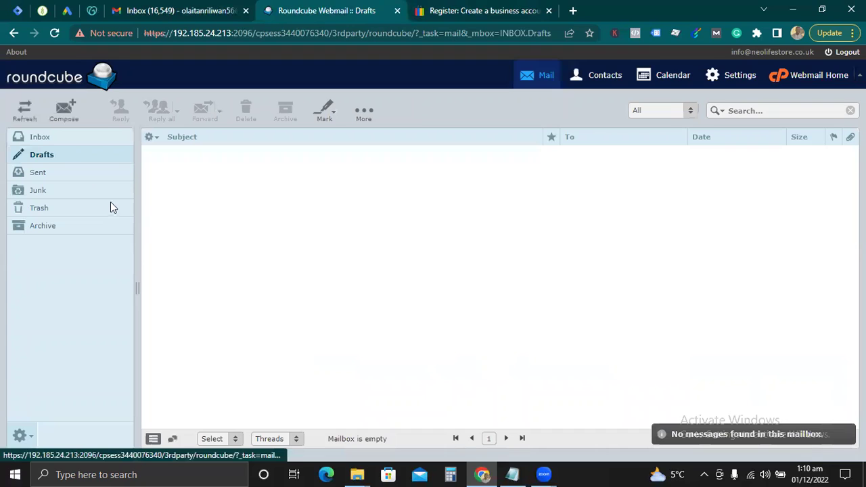
{"action": "left_click", "coordinate": [42, 136]}
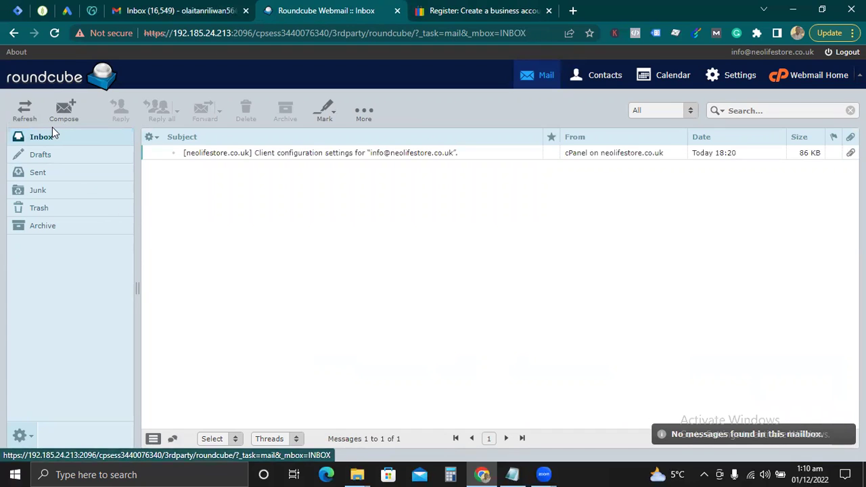
{"action": "left_click", "coordinate": [27, 117]}
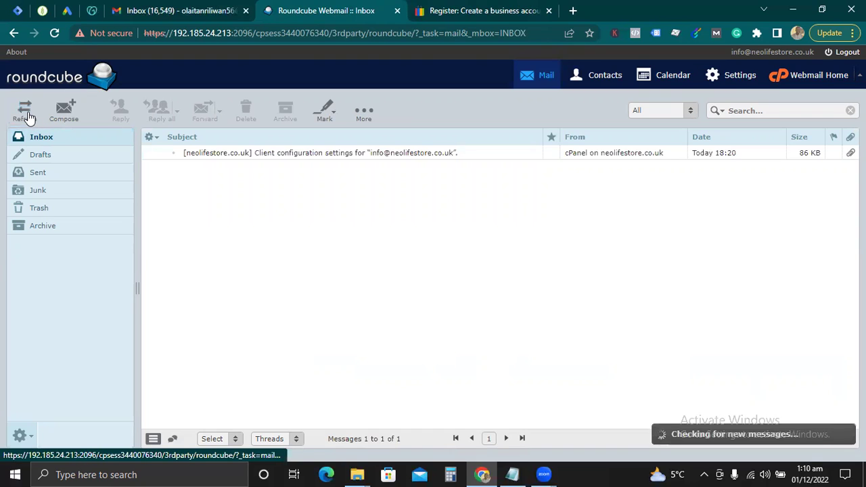
{"action": "left_click", "coordinate": [459, 11]}
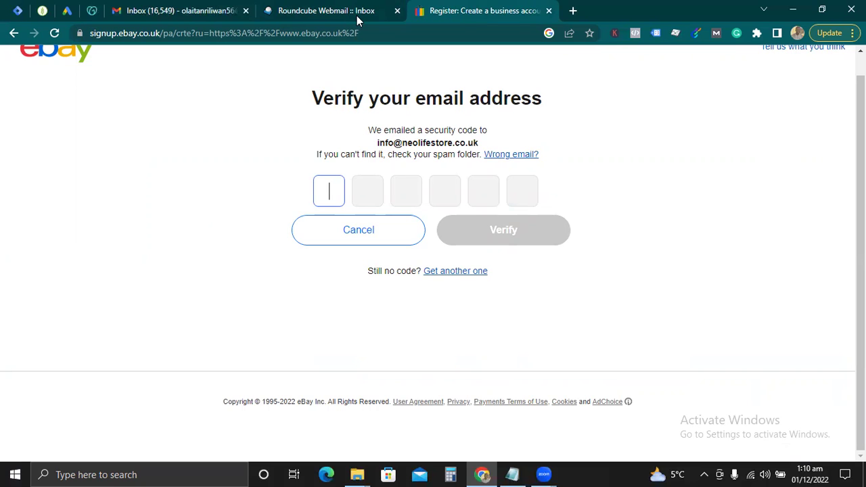
Request a new security code from eBay's email verification page.
{"action": "left_click", "coordinate": [330, 8]}
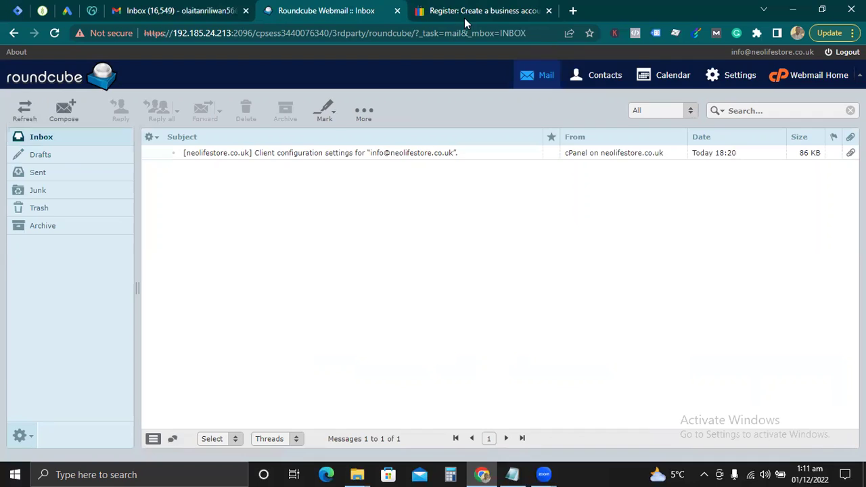
{"action": "left_click", "coordinate": [469, 14]}
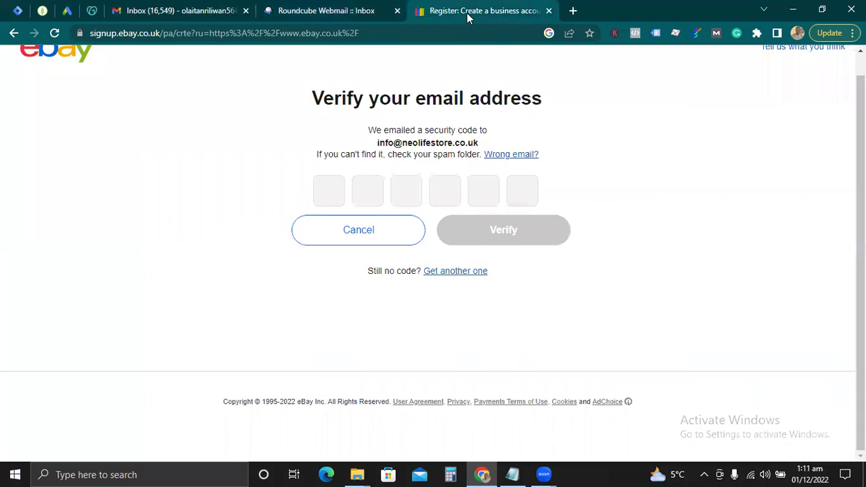
{"action": "left_click", "coordinate": [459, 272]}
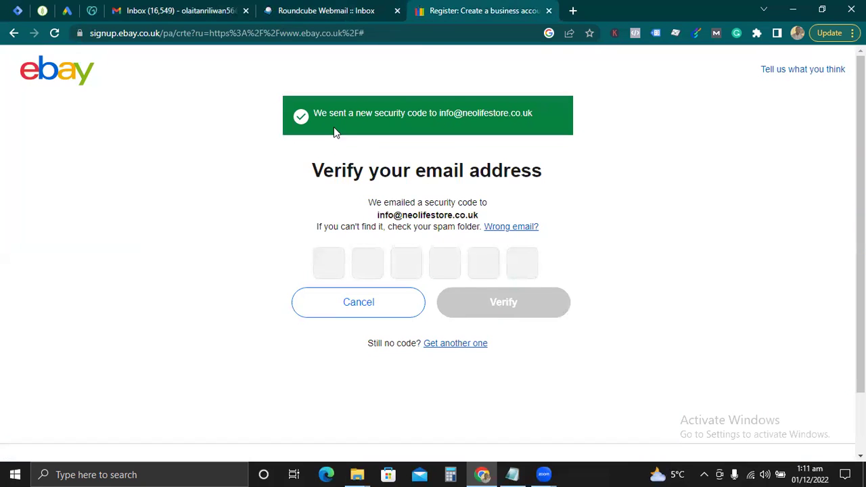
Refresh the Roundcube inbox repeatedly, but the new code email never arrives.
{"action": "left_click", "coordinate": [319, 15]}
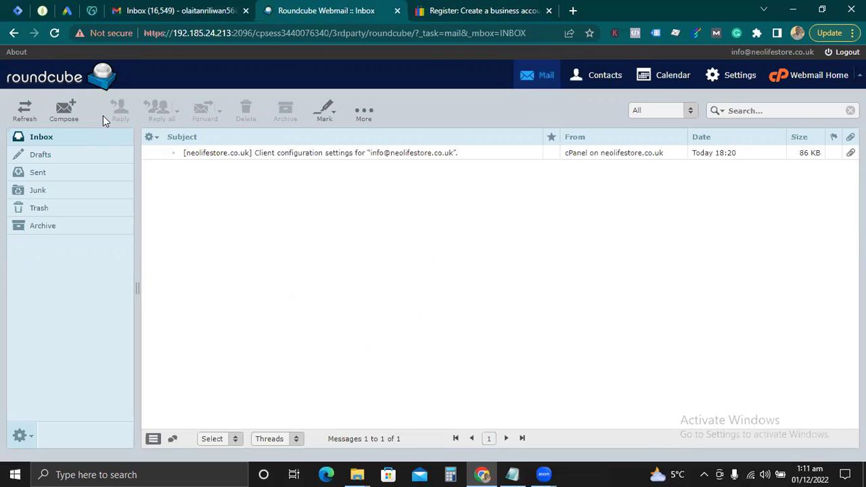
{"action": "left_click", "coordinate": [24, 112]}
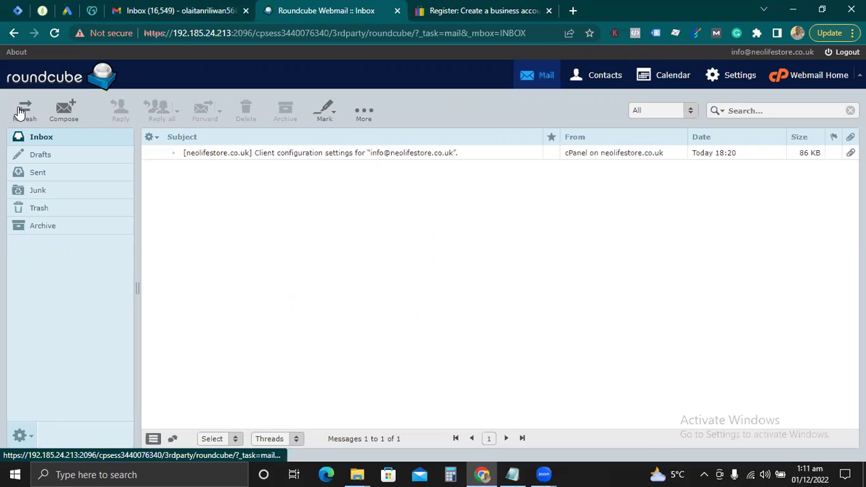
{"action": "left_click", "coordinate": [20, 113]}
{"action": "left_click", "coordinate": [20, 113]}
{"action": "left_click", "coordinate": [20, 113]}
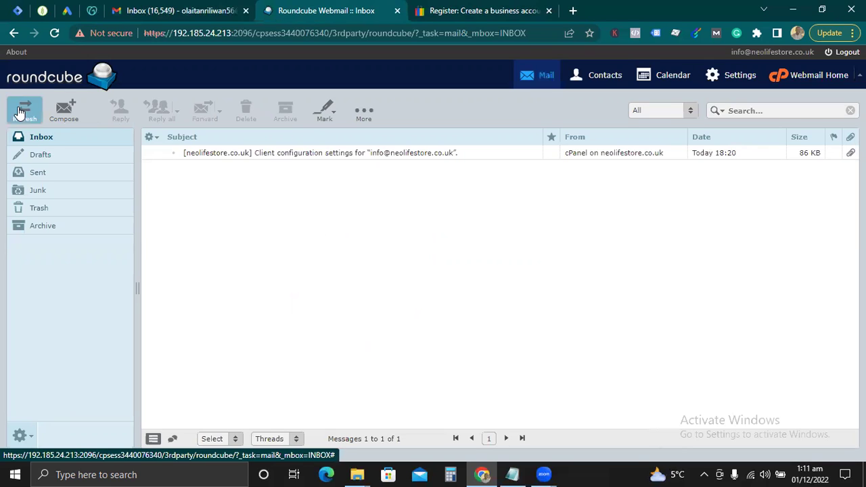
{"action": "left_click", "coordinate": [465, 12]}
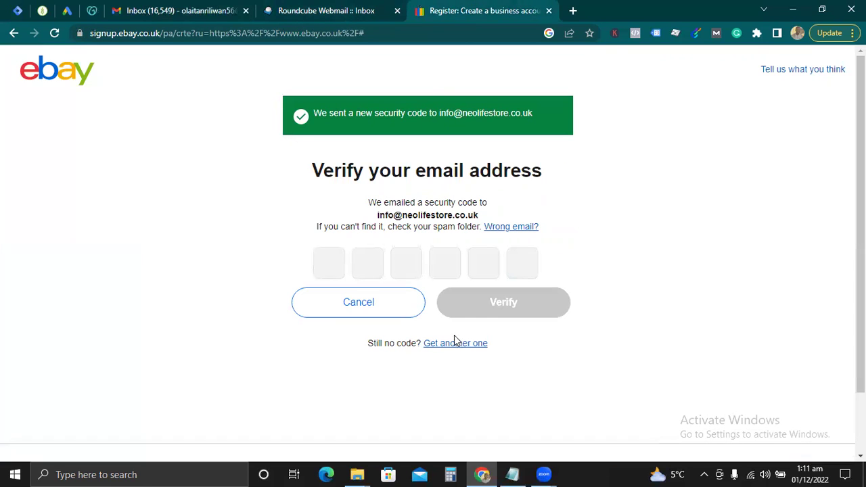
{"action": "left_click", "coordinate": [329, 12]}
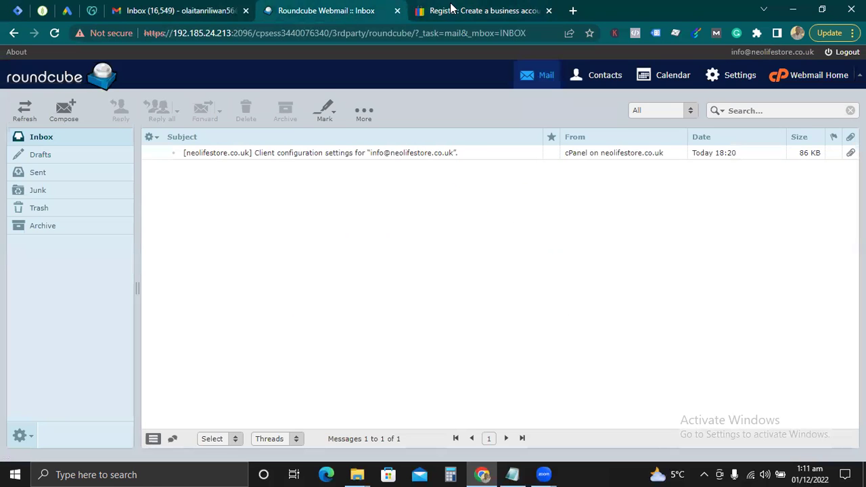
{"action": "left_click", "coordinate": [453, 10]}
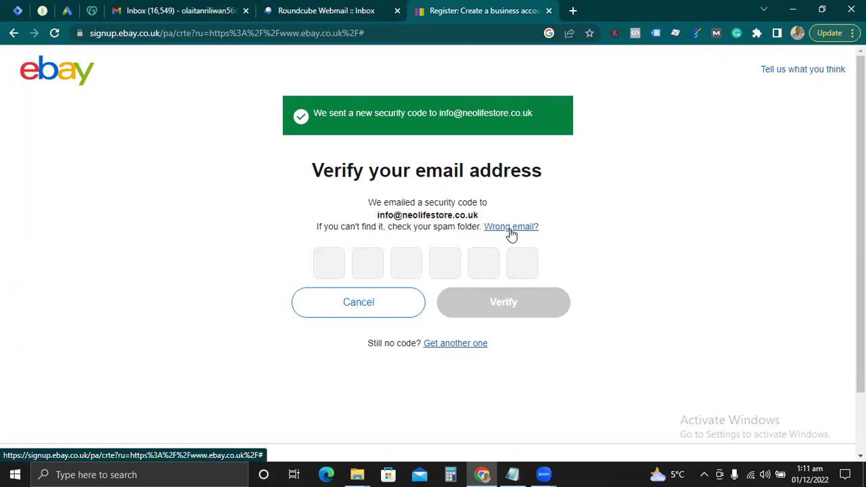
Replace the rejected business email with a new Gmail address.
{"action": "left_click", "coordinate": [509, 229]}
{"action": "left_click", "coordinate": [427, 206]}
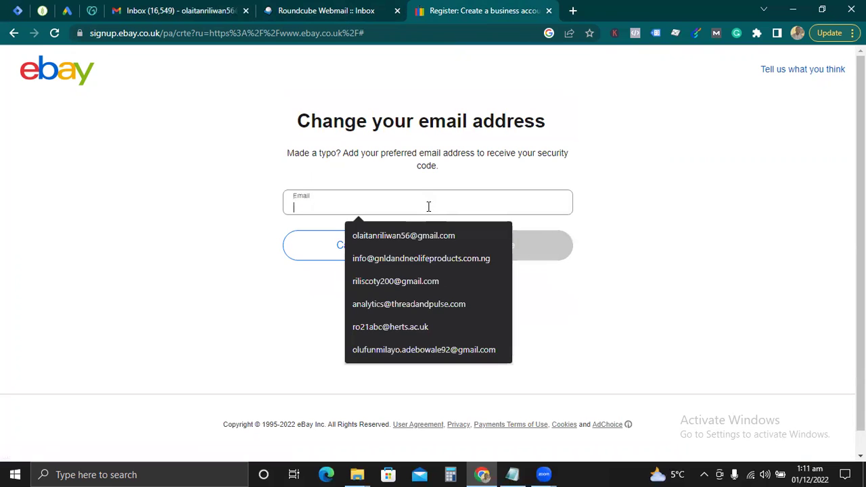
{"action": "left_click", "coordinate": [433, 245]}
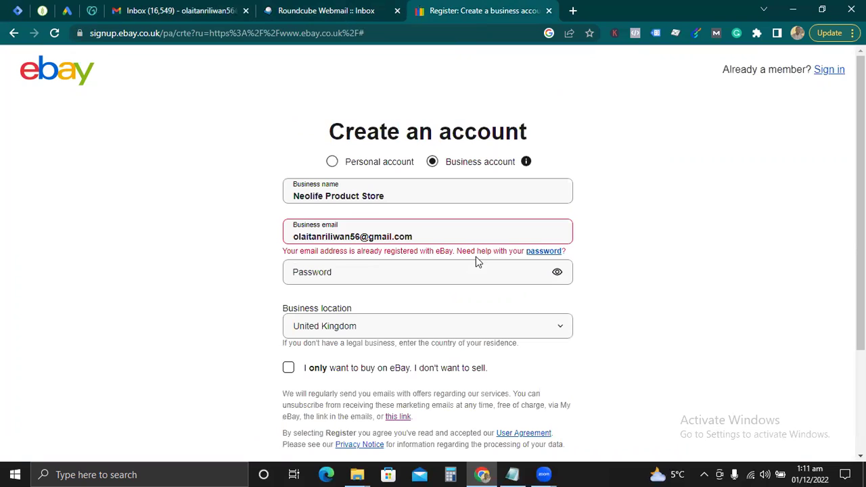
{"action": "left_click", "coordinate": [435, 236]}
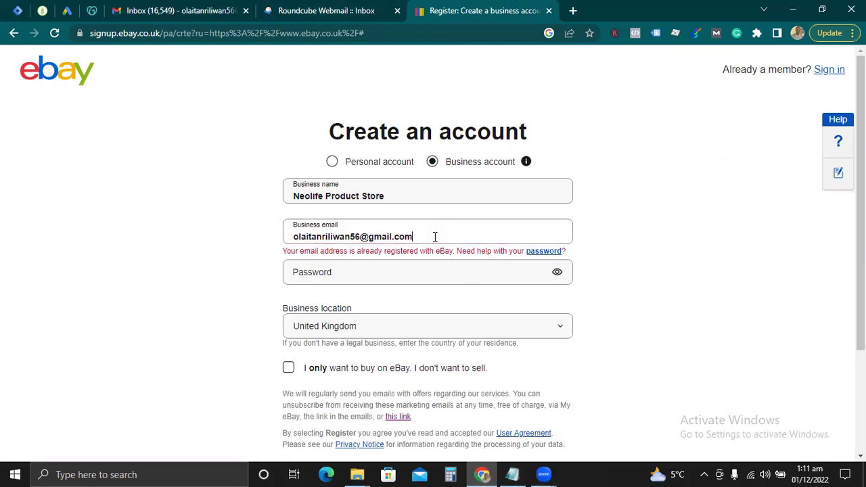
{"action": "key", "text": "BackSpace"}
{"action": "key", "text": "BackSpace"}
{"action": "key", "text": "BackSpace"}
{"action": "key", "text": "BackSpace"}
{"action": "key", "text": "BackSpace"}
{"action": "key", "text": "BackSpace"}
{"action": "key", "text": "BackSpace"}
{"action": "key", "text": "BackSpace"}
{"action": "key", "text": "BackSpace"}
{"action": "key", "text": "BackSpace"}
{"action": "key", "text": "BackSpace"}
{"action": "key", "text": "BackSpace"}
{"action": "key", "text": "BackSpace"}
{"action": "key", "text": "BackSpace"}
{"action": "key", "text": "BackSpace"}
{"action": "key", "text": "BackSpace"}
{"action": "key", "text": "BackSpace"}
{"action": "key", "text": "BackSpace"}
{"action": "key", "text": "BackSpace"}
{"action": "key", "text": "BackSpace"}
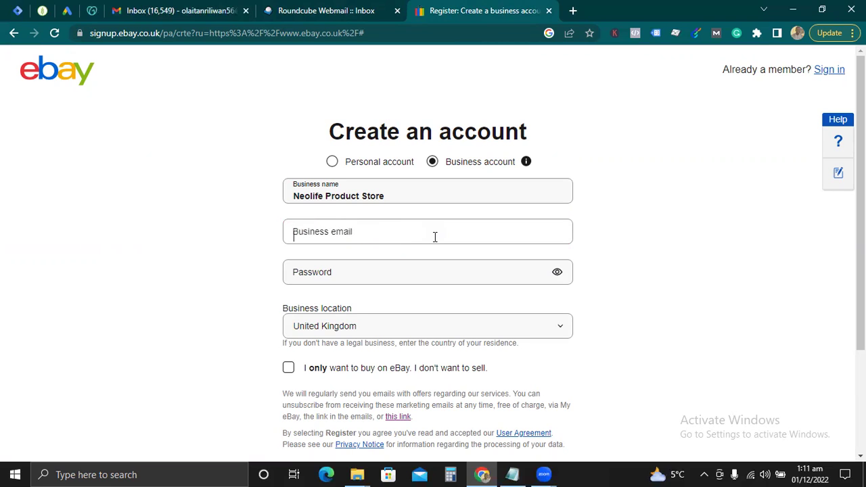
{"action": "left_click", "coordinate": [376, 233]}
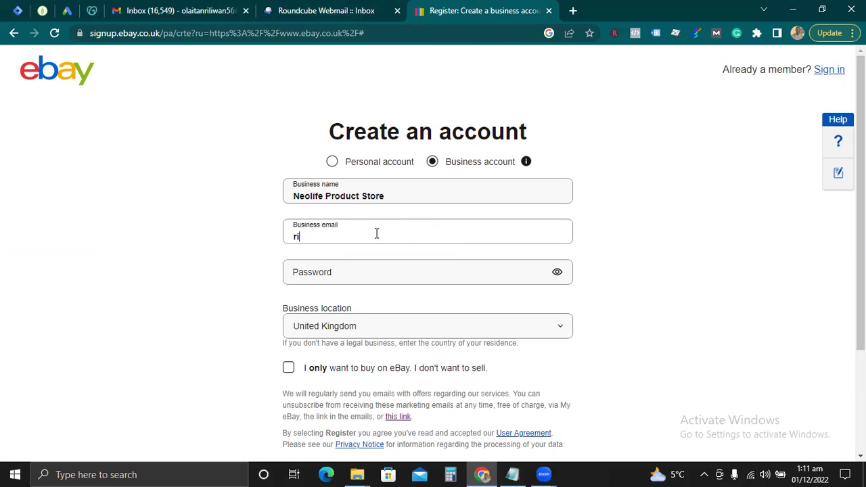
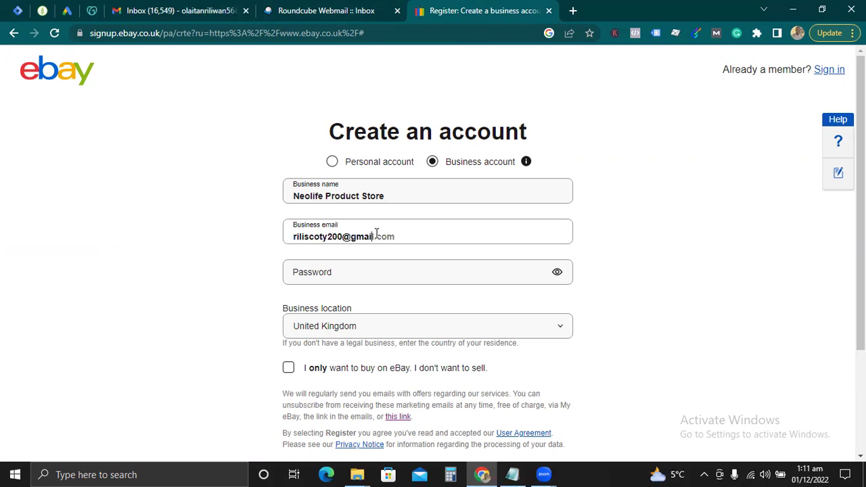
Enter a new password for the business account.
{"action": "left_click", "coordinate": [372, 283]}
{"action": "type", "text": "••••••••••••"}
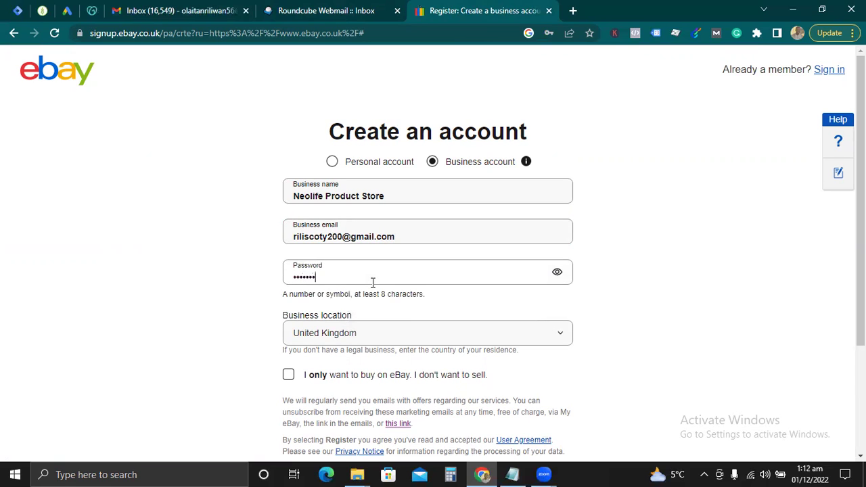
{"action": "type", "text": "•"}
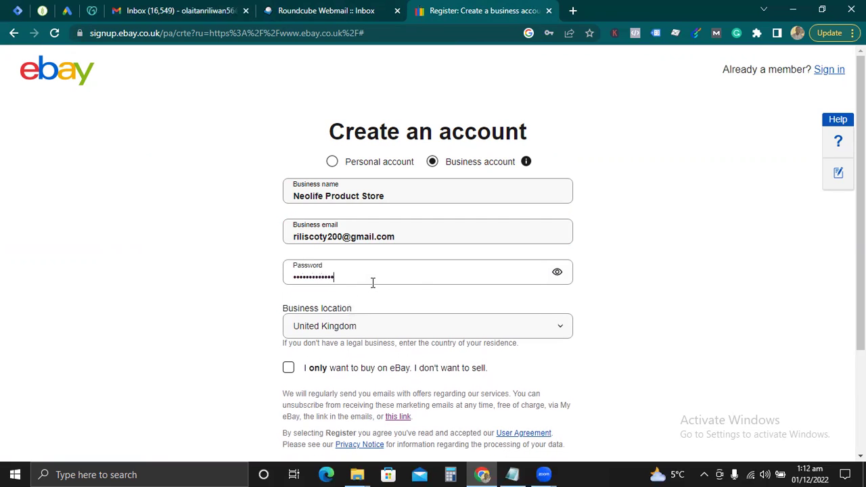
{"action": "left_click", "coordinate": [294, 17]}
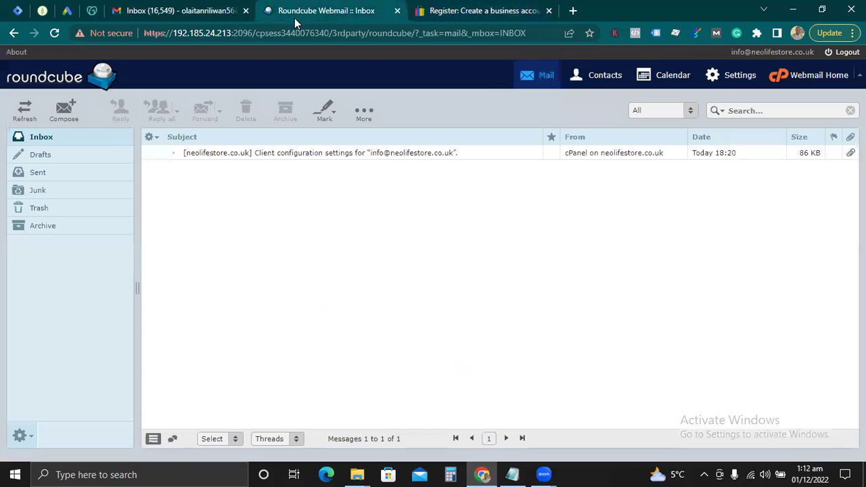
{"action": "left_click", "coordinate": [440, 15]}
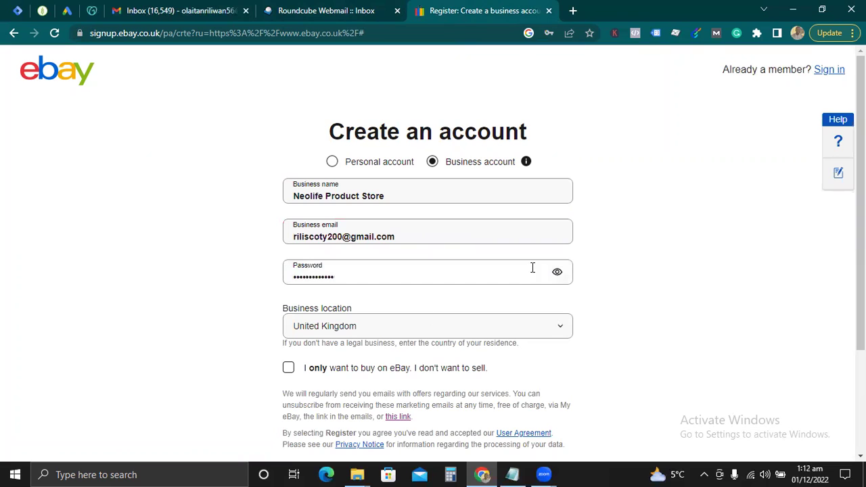
Submit the business registration with the new Gmail address and password.
{"action": "left_click", "coordinate": [556, 272]}
{"action": "left_click", "coordinate": [556, 272]}
{"action": "scroll", "coordinate": [550, 291], "scroll_direction": "down", "scroll_amount": 2}
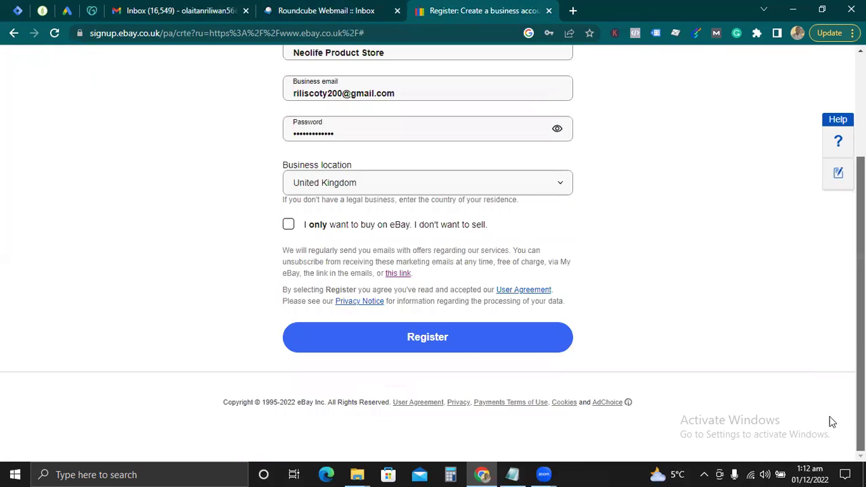
{"action": "left_click", "coordinate": [449, 348]}
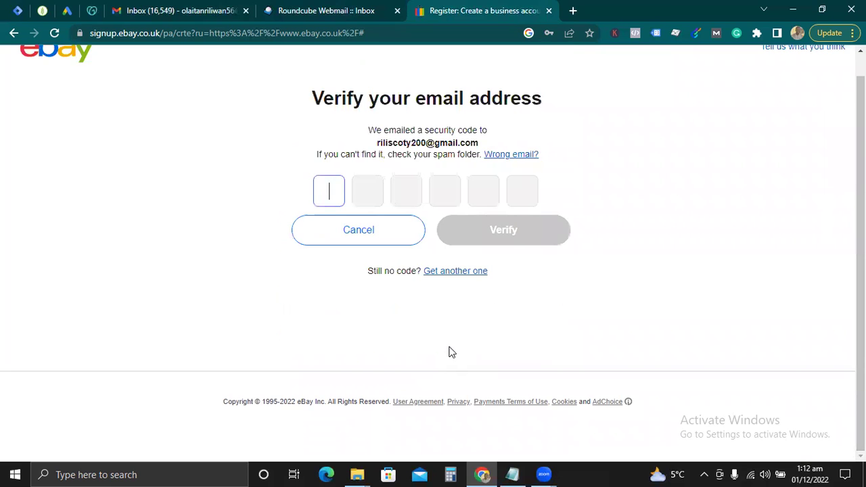
Enter the six-digit security code received in Gmail and verify it.
{"action": "left_click", "coordinate": [187, 13]}
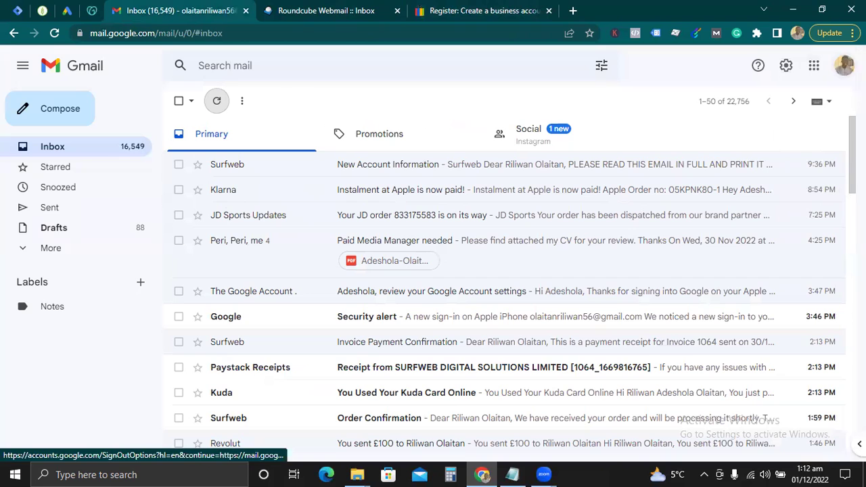
{"action": "left_click", "coordinate": [843, 65]}
{"action": "left_click", "coordinate": [484, 11]}
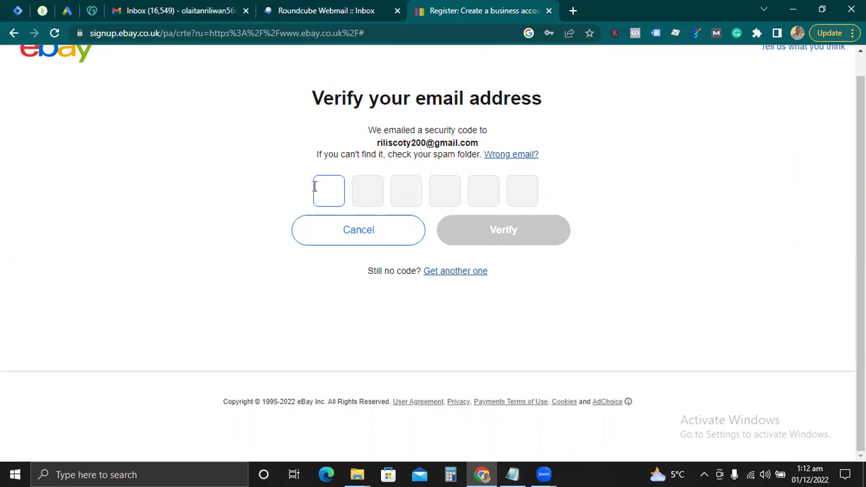
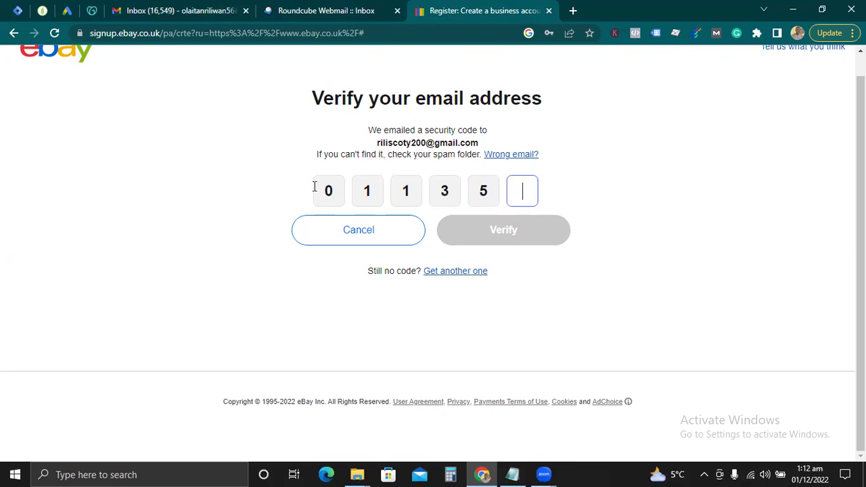
{"action": "left_click", "coordinate": [493, 242]}
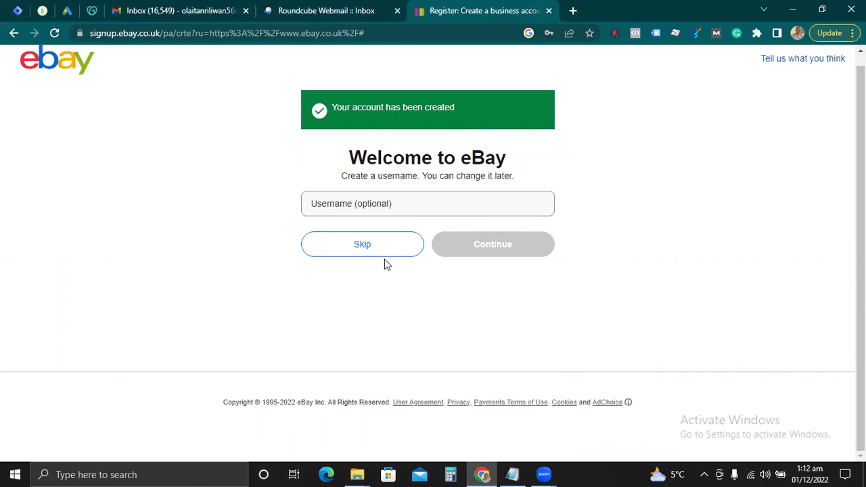
Set the account username to NeolifeProductStore and confirm it.
{"action": "left_click", "coordinate": [346, 201]}
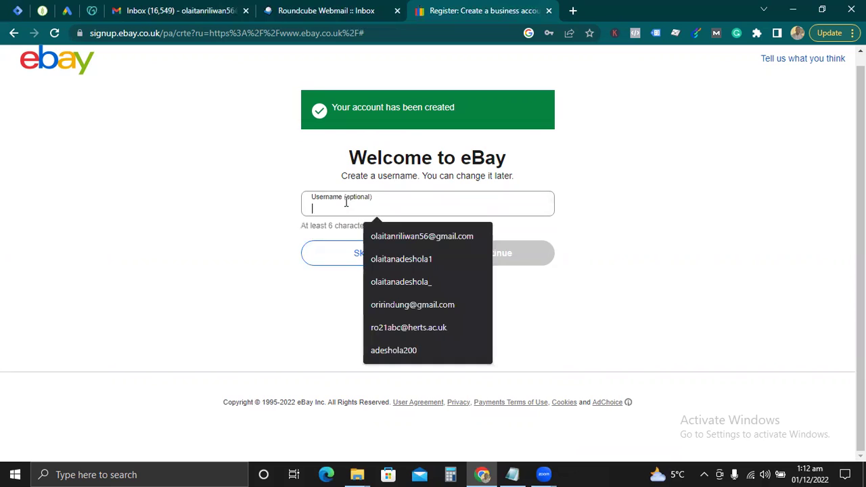
{"action": "type", "text": "N"}
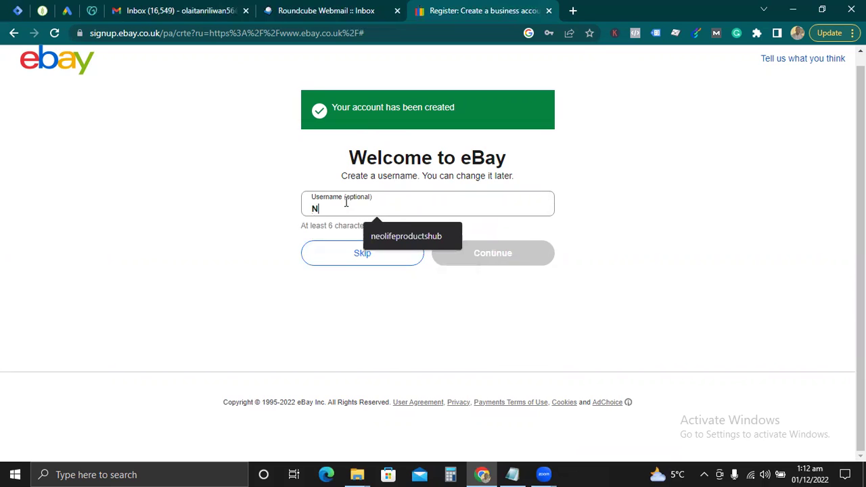
{"action": "type", "text": "eolife St"}
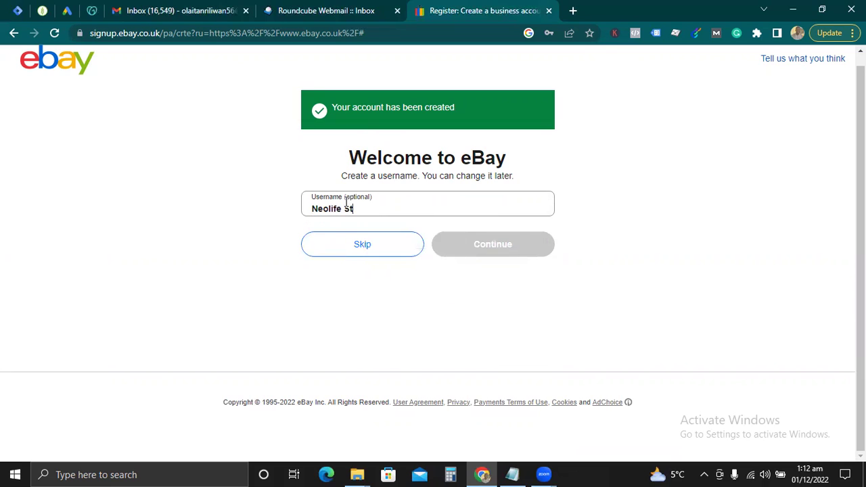
{"action": "type", "text": "ore"}
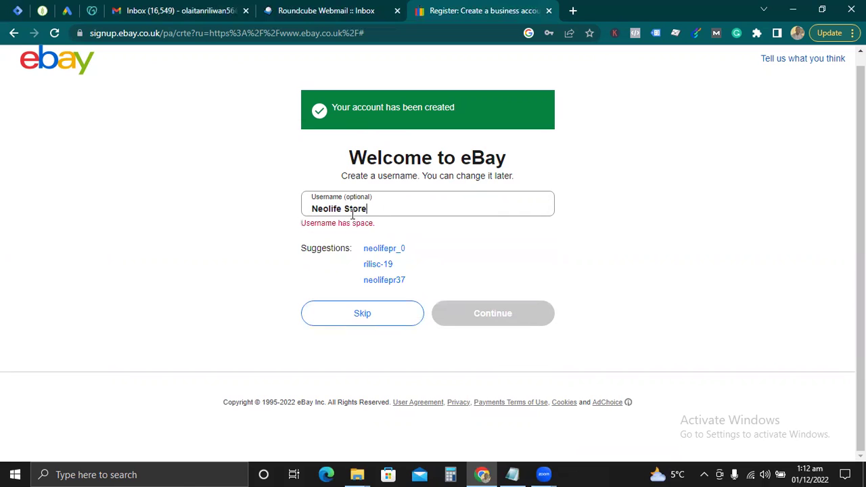
{"action": "left_click", "coordinate": [345, 210]}
{"action": "type", "text": "Product"}
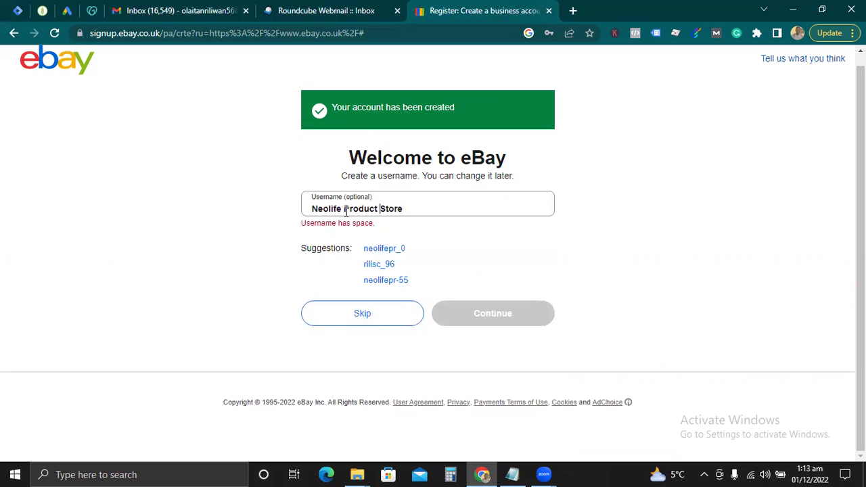
{"action": "left_click", "coordinate": [344, 209]}
{"action": "key", "text": "BackSpace"}
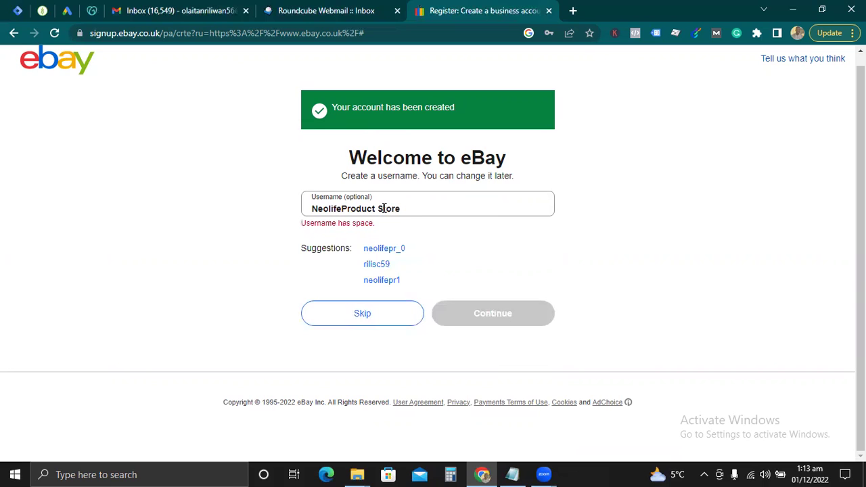
{"action": "left_click", "coordinate": [383, 208]}
{"action": "key", "text": "BackSpace"}
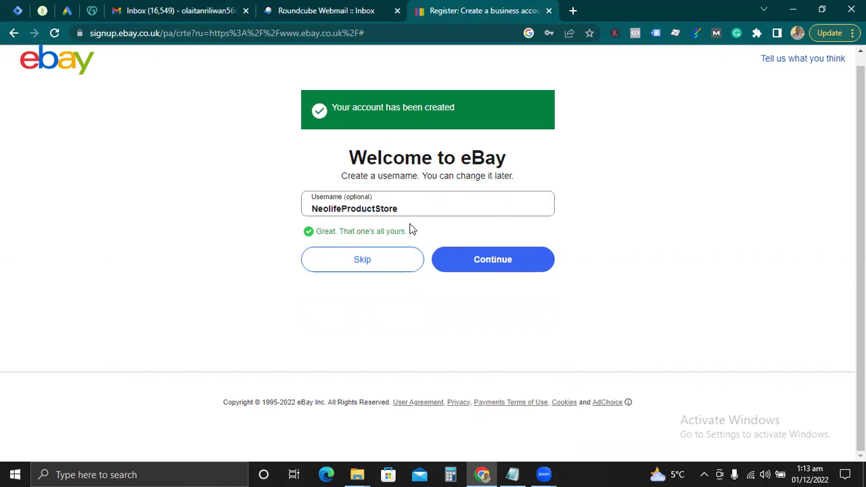
{"action": "left_click", "coordinate": [497, 266]}
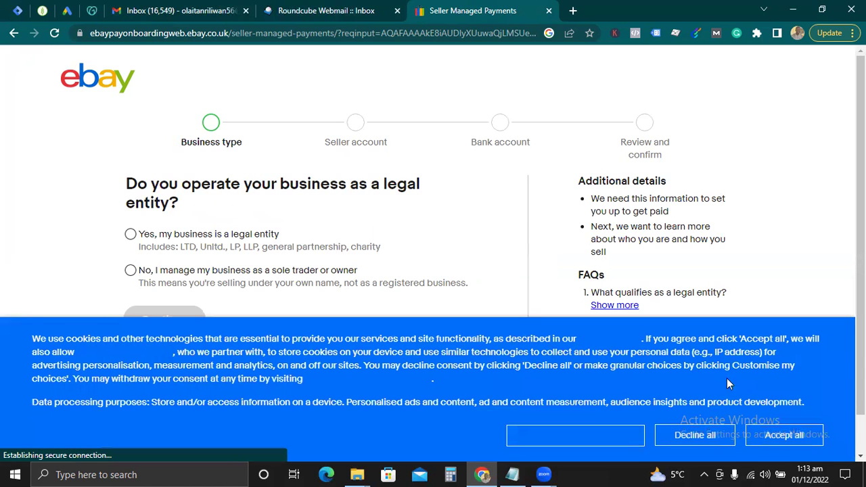
Decline optional cookies, choose 'No, I manage my business as a sole trader or owner', and continue.
{"action": "left_click", "coordinate": [702, 436]}
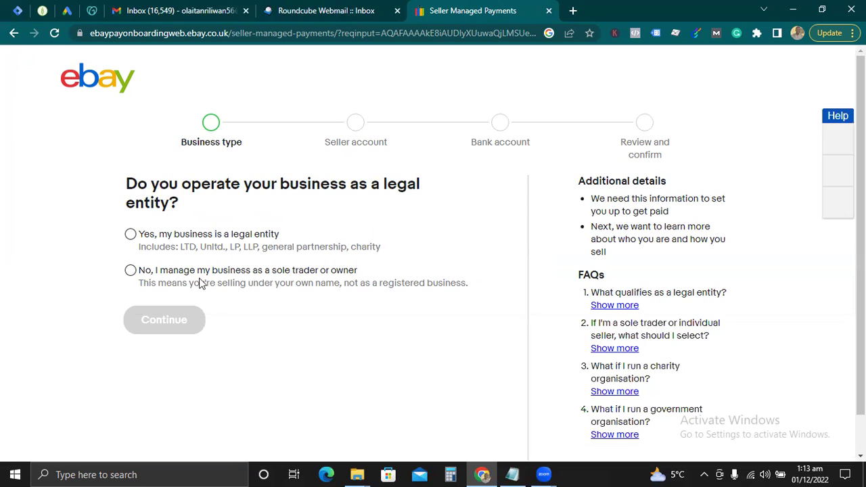
{"action": "left_click", "coordinate": [131, 271]}
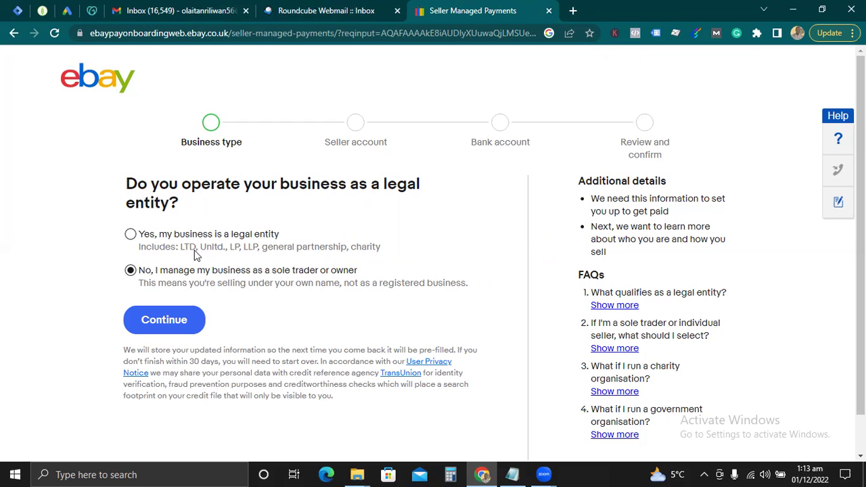
{"action": "left_click", "coordinate": [130, 270]}
{"action": "left_click", "coordinate": [171, 325]}
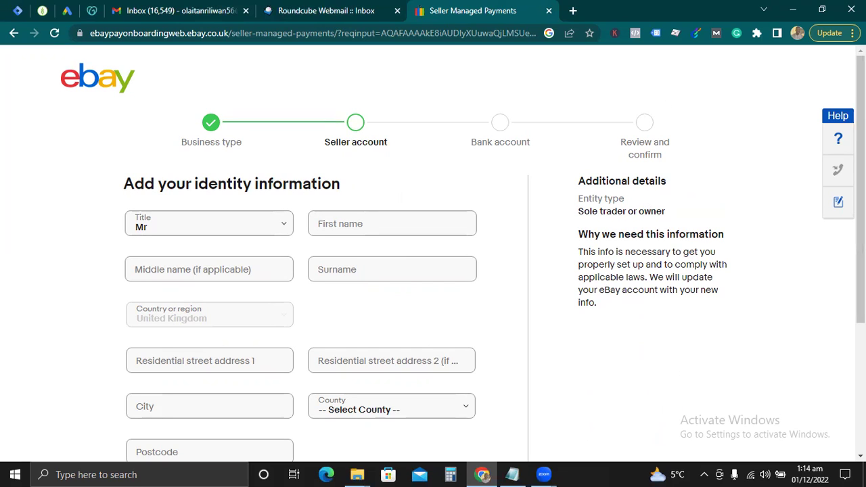
Autofill the seller's name and address from a saved profile, swapping in the other saved street address.
{"action": "scroll", "coordinate": [861, 202], "scroll_direction": "down", "scroll_amount": 1}
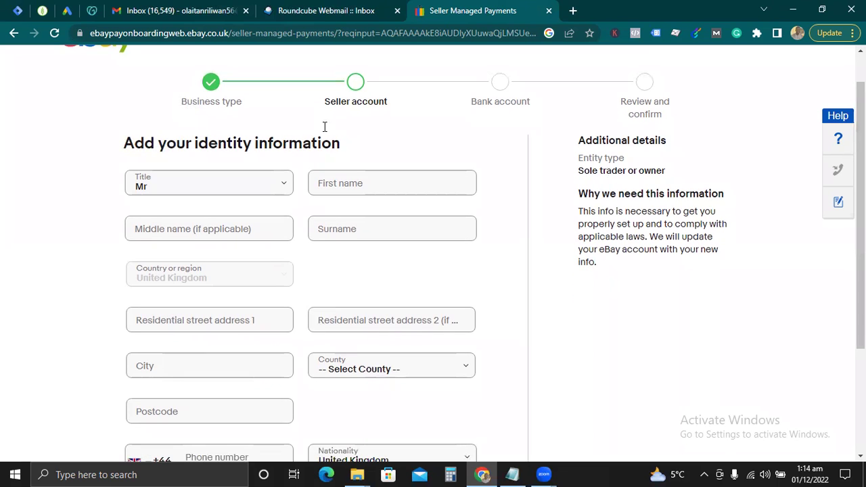
{"action": "left_click", "coordinate": [382, 190]}
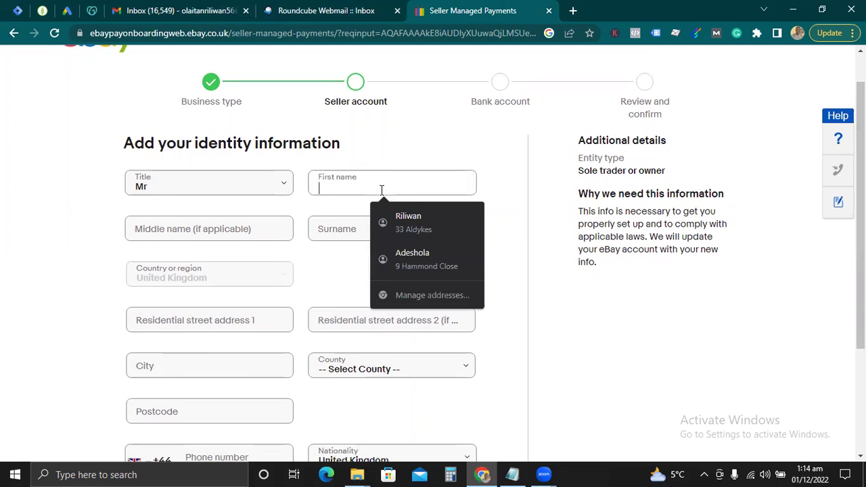
{"action": "left_click", "coordinate": [399, 220]}
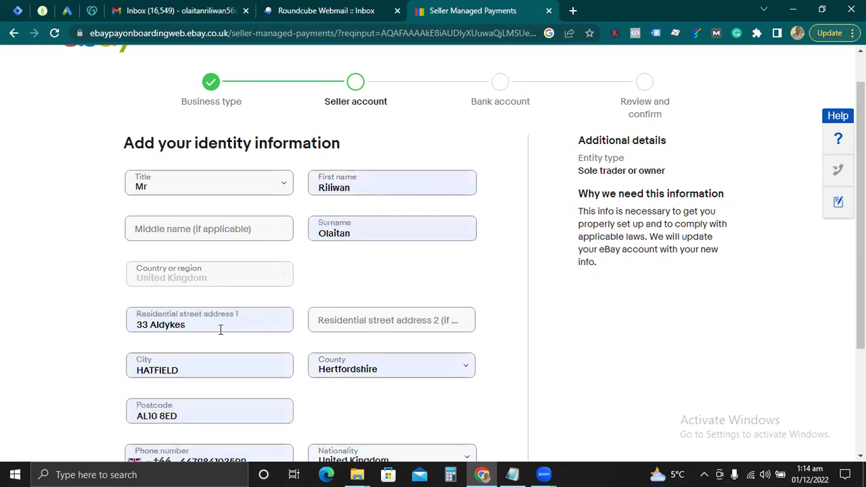
{"action": "double_click", "coordinate": [221, 329]}
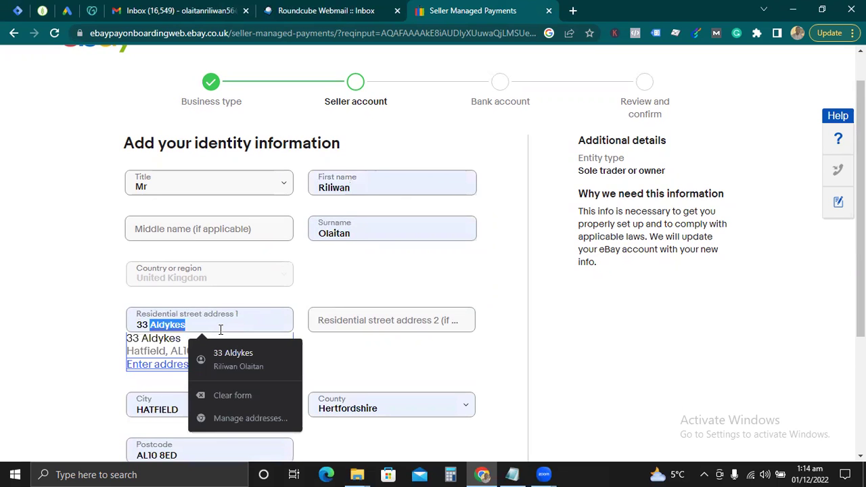
{"action": "key", "text": "BackSpace"}
{"action": "key", "text": "BackSpace"}
{"action": "key", "text": "BackSpace"}
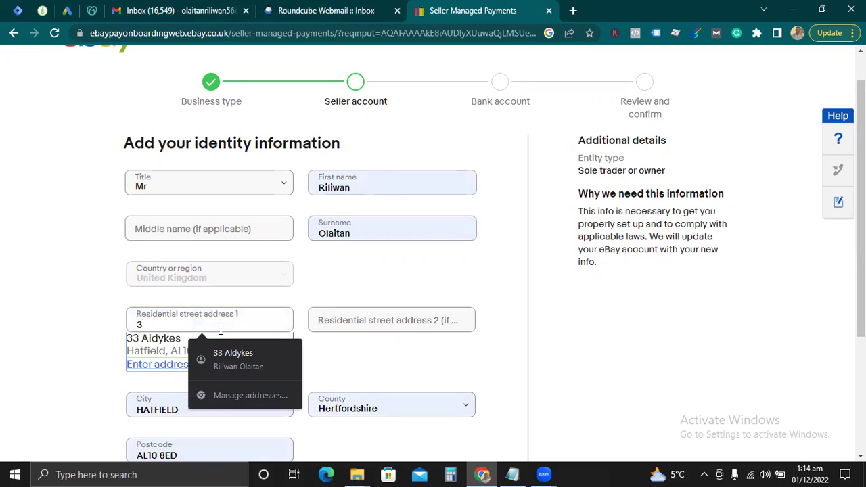
{"action": "key", "text": "Down"}
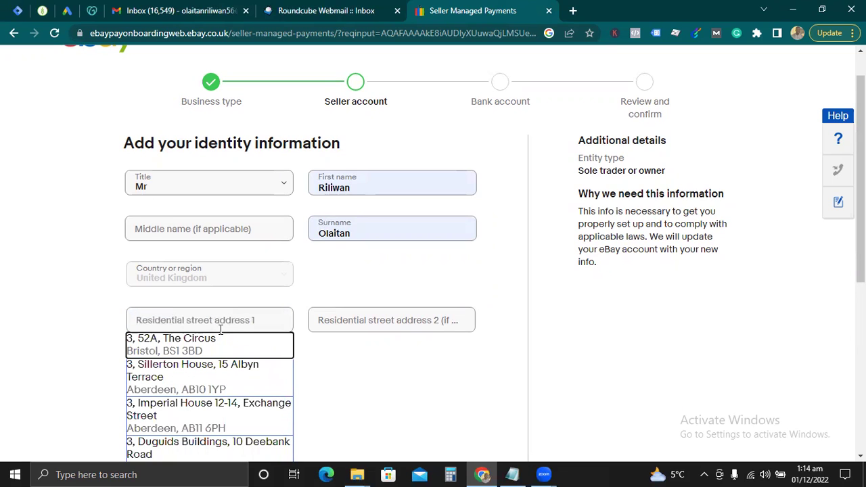
{"action": "left_click", "coordinate": [194, 324]}
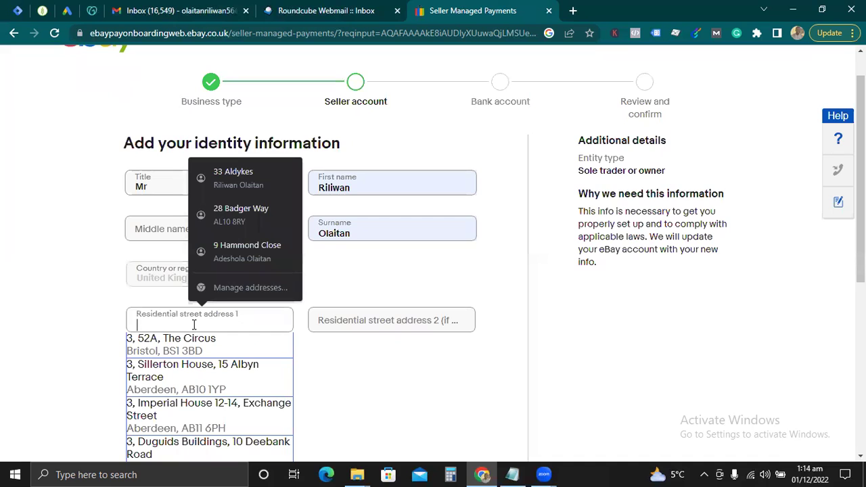
{"action": "left_click", "coordinate": [242, 250]}
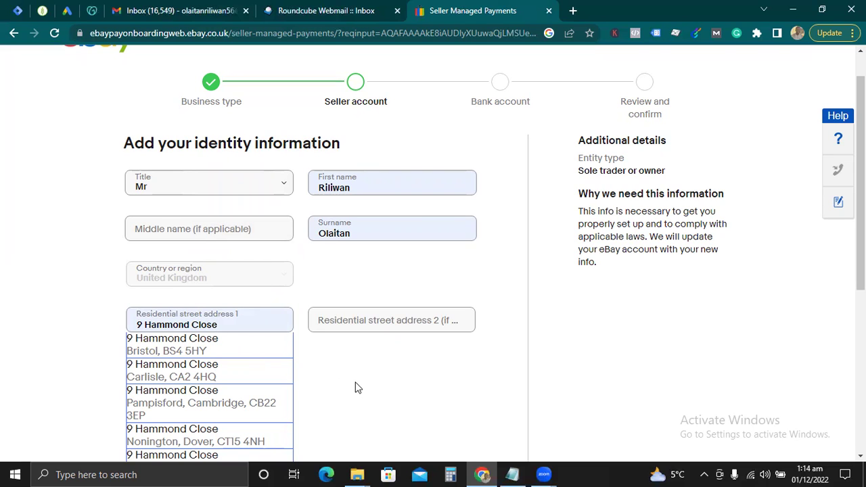
{"action": "left_click_drag", "start_coordinate": [860, 182], "coordinate": [860, 234]}
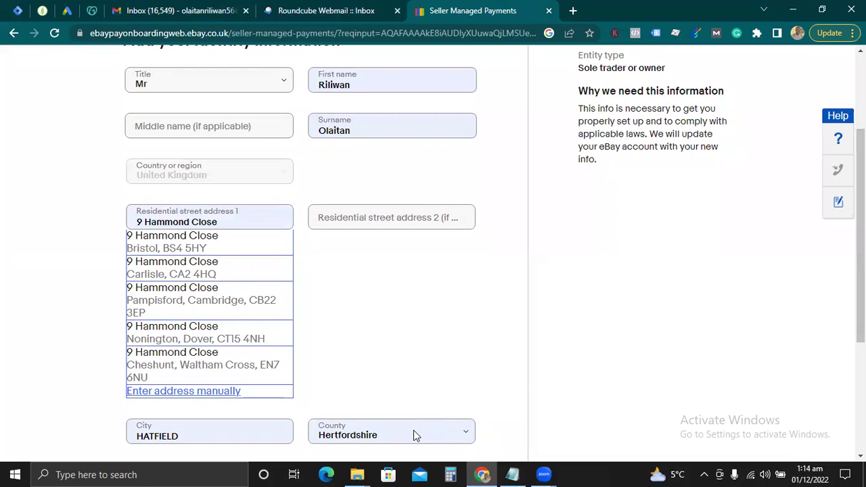
{"action": "left_click", "coordinate": [284, 442]}
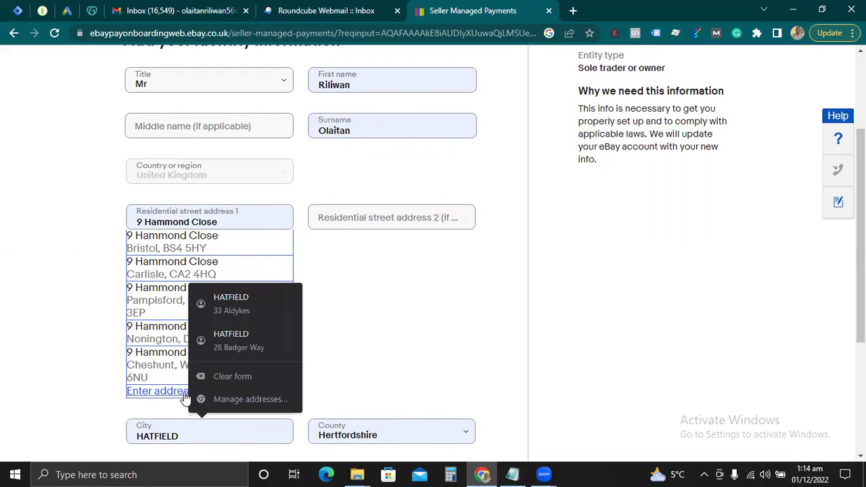
{"action": "left_click", "coordinate": [173, 393]}
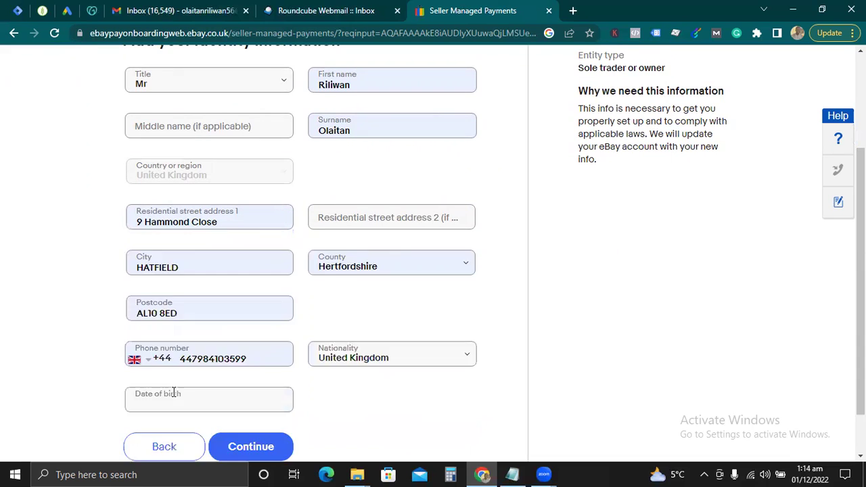
Correct the postcode and city using the saved autofill suggestions.
{"action": "left_click", "coordinate": [180, 310]}
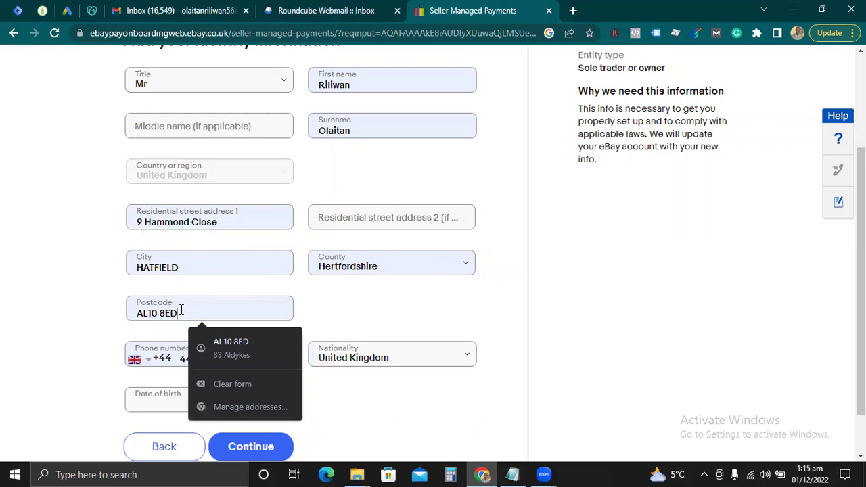
{"action": "key", "text": "BackSpace"}
{"action": "key", "text": "BackSpace"}
{"action": "key", "text": "BackSpace"}
{"action": "key", "text": "BackSpace"}
{"action": "key", "text": "BackSpace"}
{"action": "key", "text": "BackSpace"}
{"action": "key", "text": "BackSpace"}
{"action": "key", "text": "BackSpace"}
{"action": "type", "text": "SG1"}
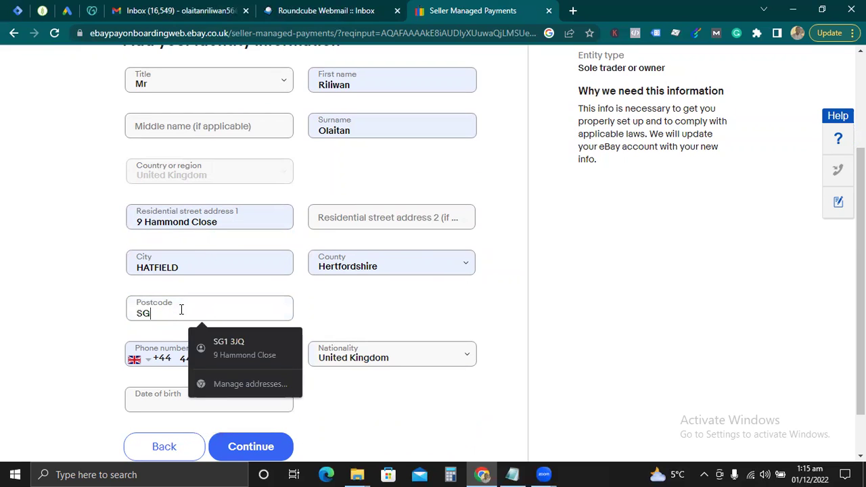
{"action": "left_click", "coordinate": [249, 344]}
{"action": "left_click", "coordinate": [218, 272]}
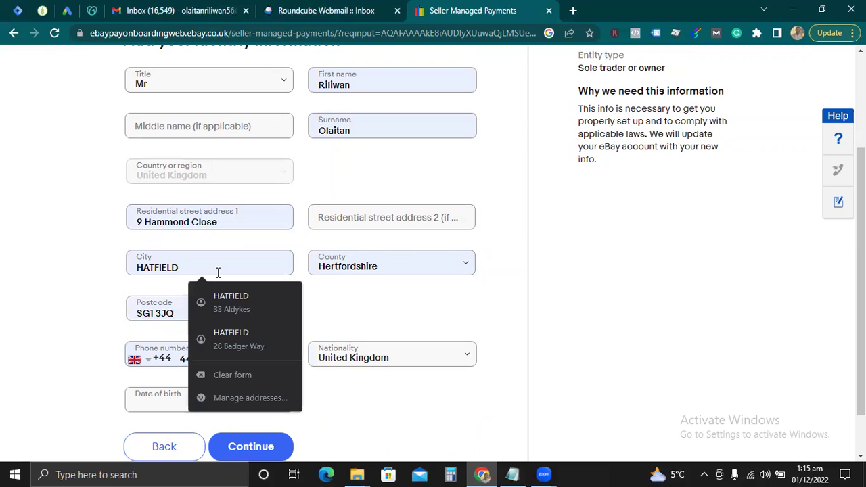
{"action": "key", "text": "BackSpace"}
{"action": "key", "text": "BackSpace"}
{"action": "key", "text": "BackSpace"}
{"action": "key", "text": "BackSpace"}
{"action": "key", "text": "BackSpace"}
{"action": "key", "text": "BackSpace"}
{"action": "key", "text": "BackSpace"}
{"action": "key", "text": "BackSpace"}
{"action": "type", "text": "Ste"}
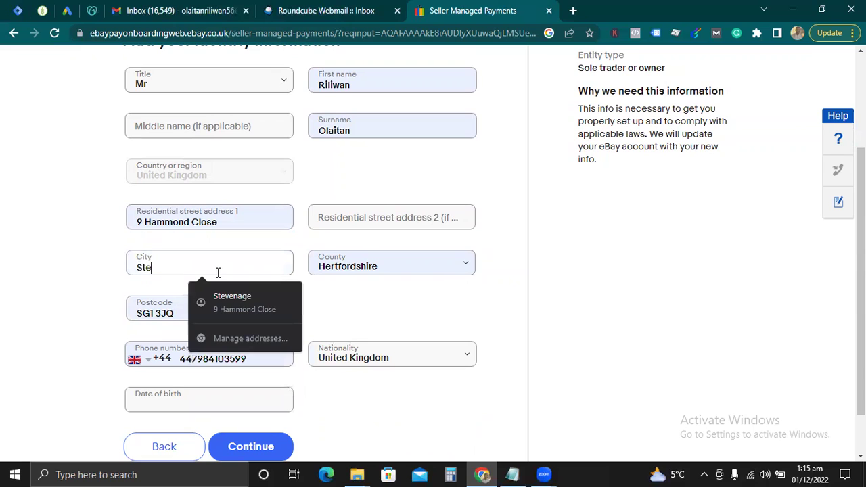
{"action": "left_click", "coordinate": [246, 312]}
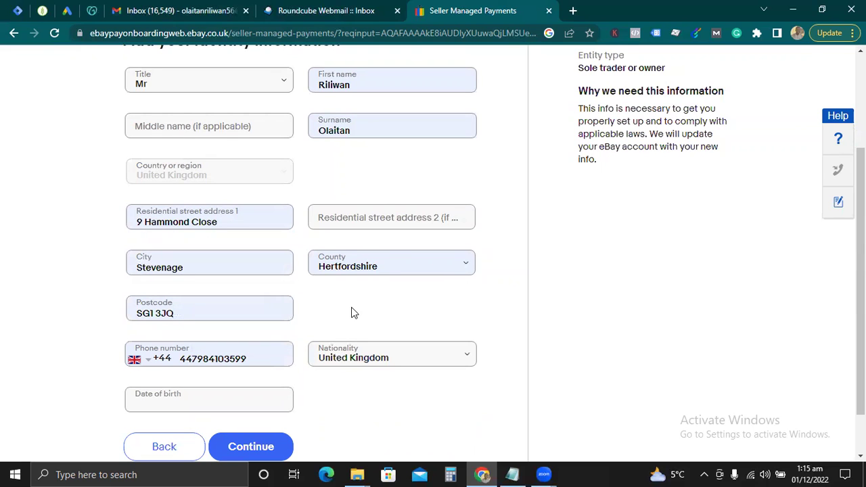
Enter the seller's date of birth and submit the identity details.
{"action": "left_click", "coordinate": [242, 392]}
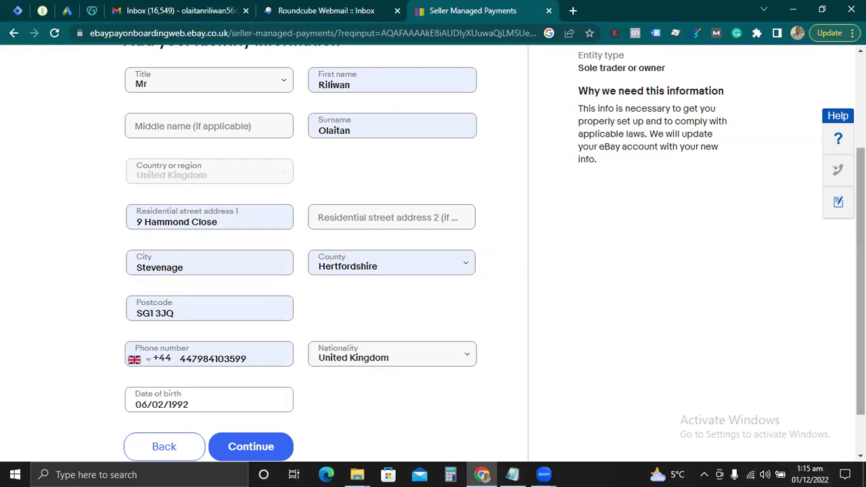
{"action": "scroll", "coordinate": [254, 389], "scroll_direction": "down", "scroll_amount": 1}
{"action": "left_click", "coordinate": [255, 388]}
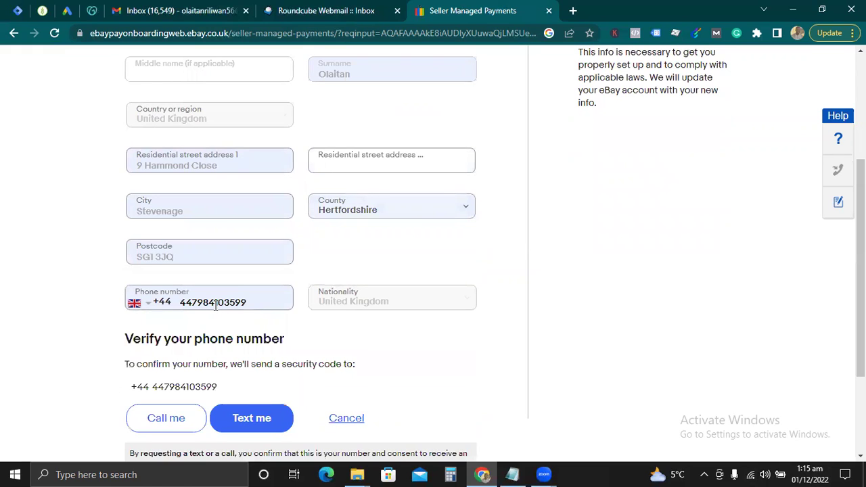
Replace the phone number with the other saved number and resubmit.
{"action": "left_click", "coordinate": [345, 418]}
{"action": "left_click", "coordinate": [230, 305]}
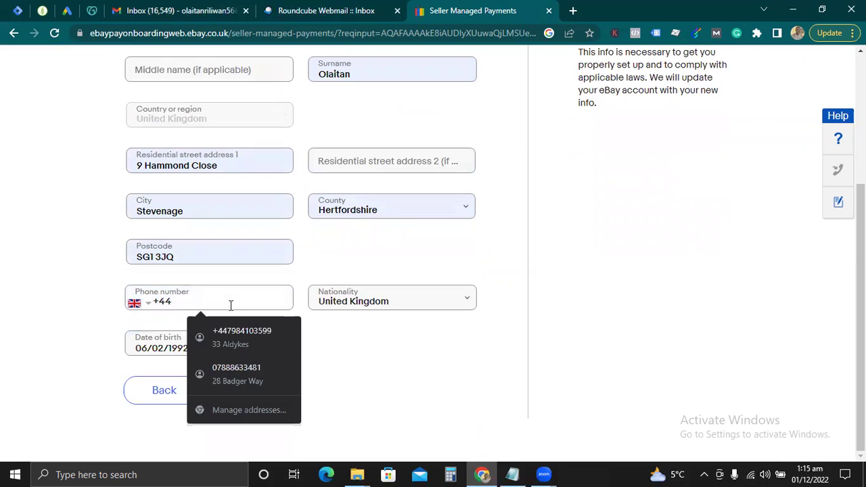
{"action": "left_click", "coordinate": [236, 372]}
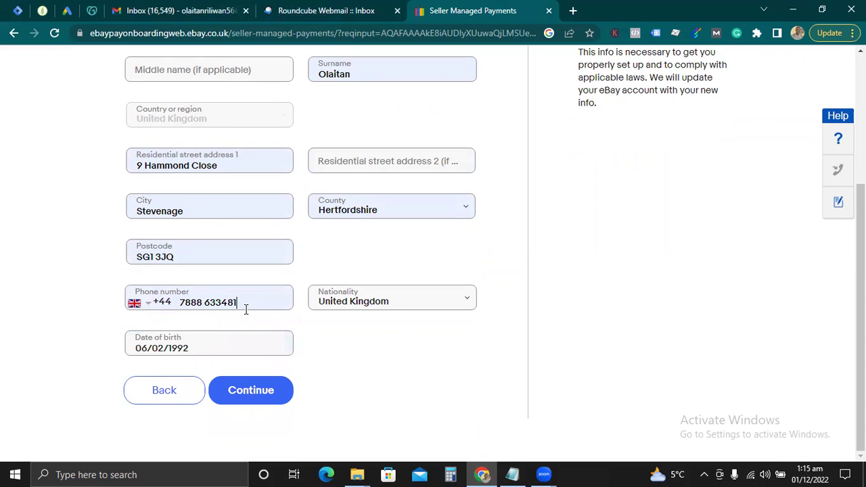
{"action": "left_click", "coordinate": [262, 396]}
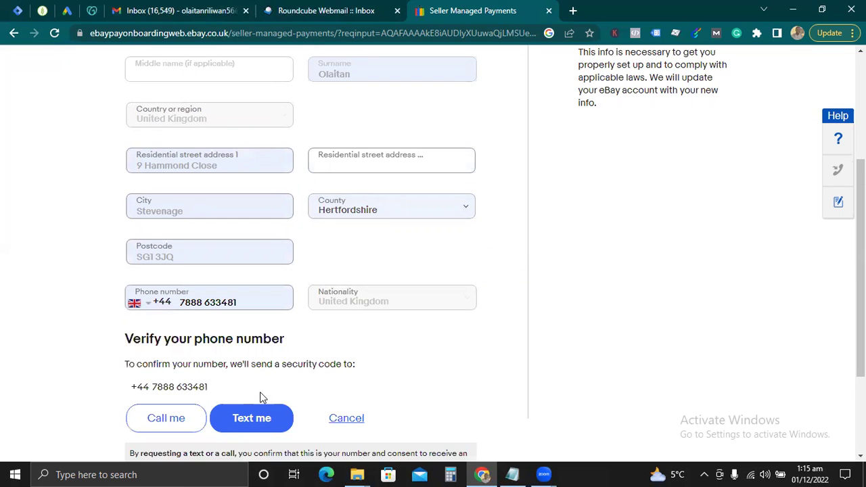
Verify the phone with a texted security code and submit the identity details.
{"action": "left_click", "coordinate": [250, 417]}
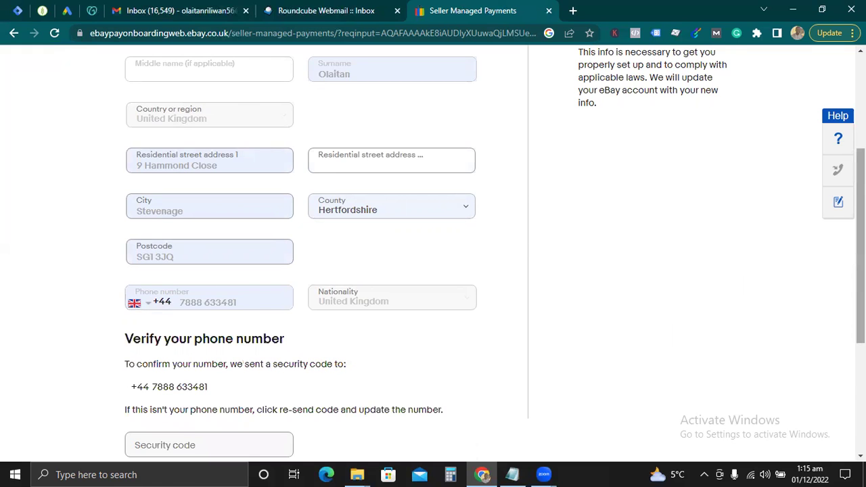
{"action": "scroll", "coordinate": [433, 251], "scroll_direction": "down", "scroll_amount": 1}
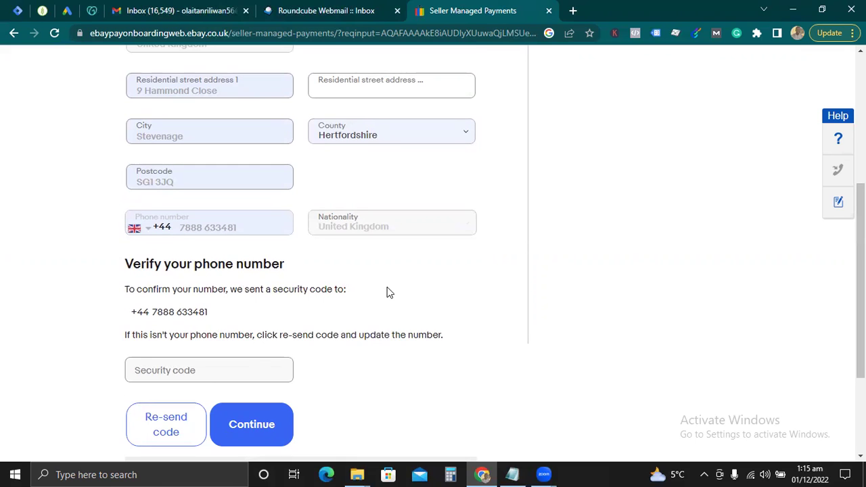
{"action": "key", "text": "Tab"}
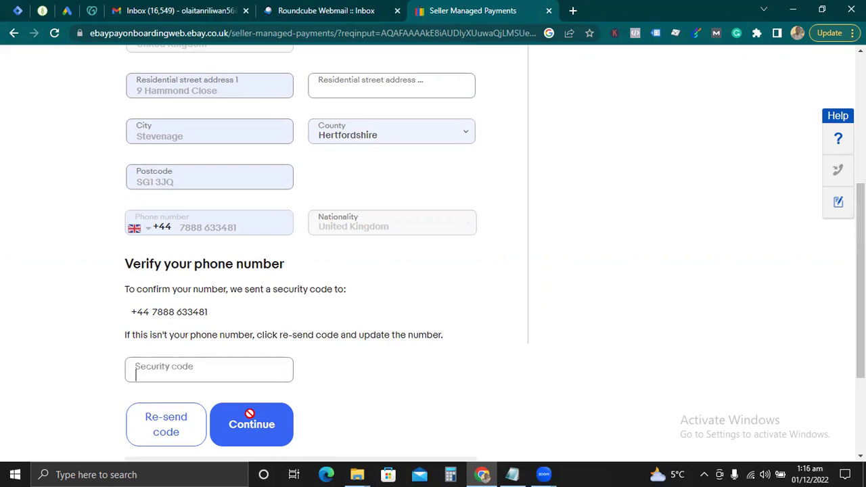
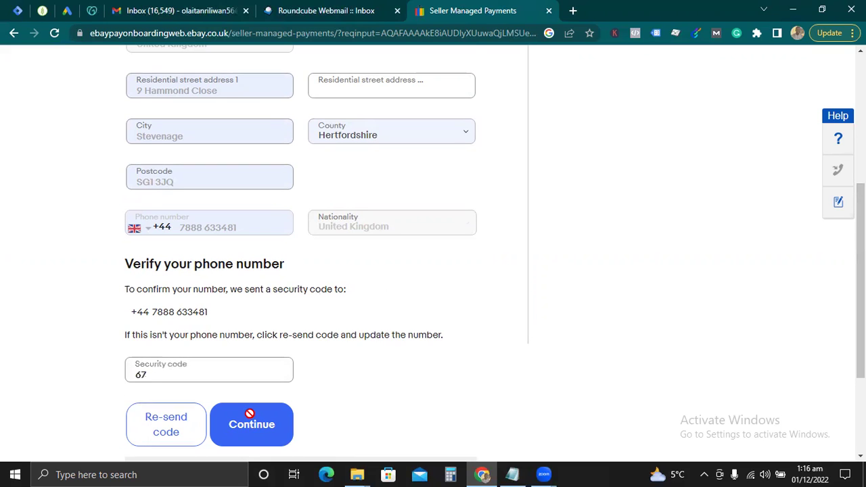
{"action": "left_click", "coordinate": [250, 414]}
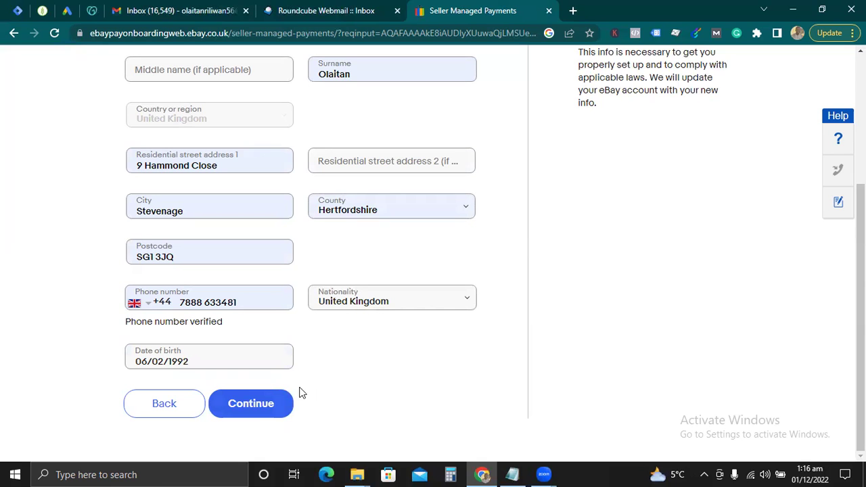
{"action": "left_click", "coordinate": [268, 402]}
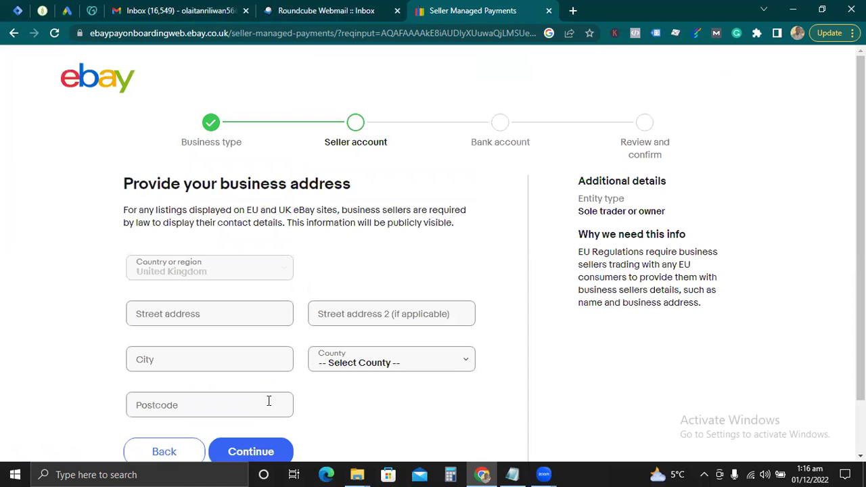
Fill the business street address from the saved autofill address.
{"action": "left_click", "coordinate": [216, 311]}
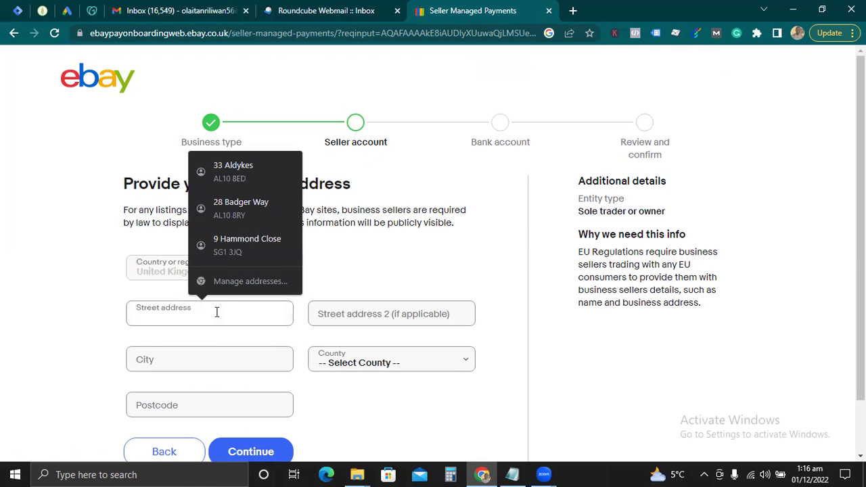
{"action": "left_click", "coordinate": [238, 250]}
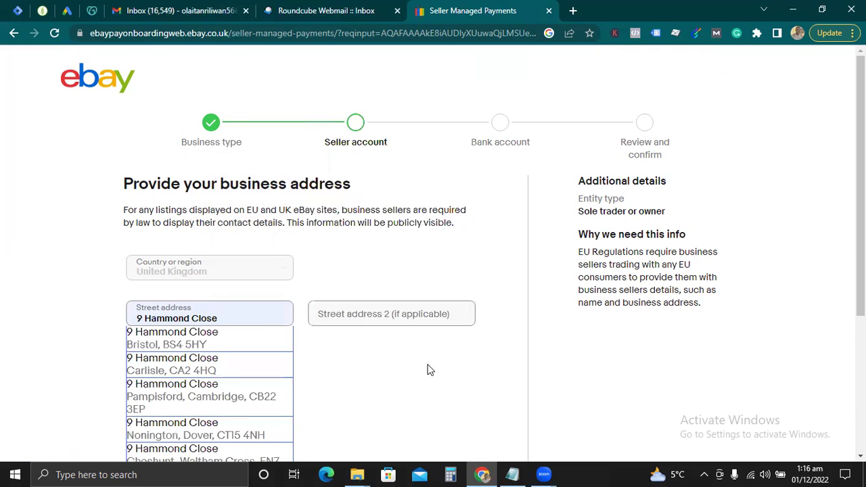
{"action": "scroll", "coordinate": [860, 271], "scroll_direction": "down", "scroll_amount": 1}
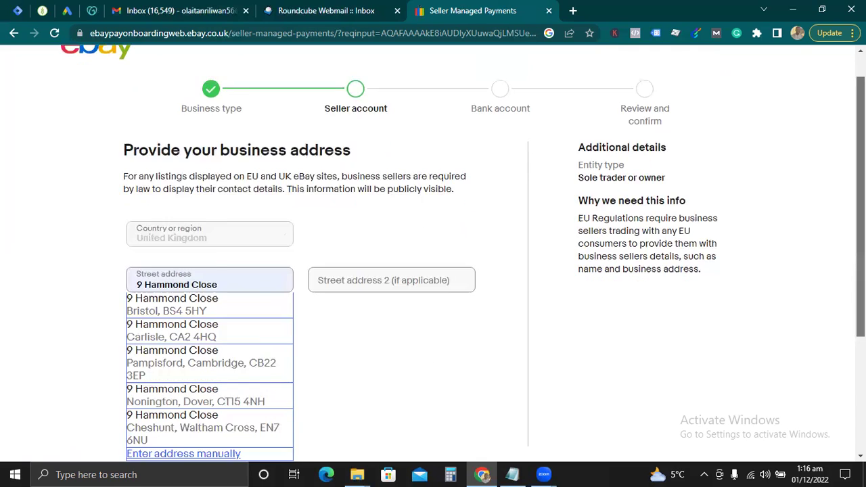
{"action": "scroll", "coordinate": [860, 270], "scroll_direction": "down", "scroll_amount": 1}
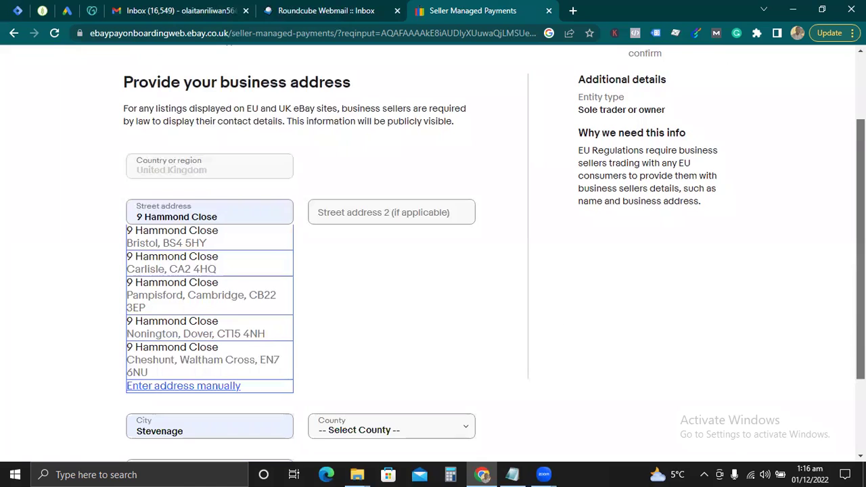
Set County to Hertfordshire, submit the address and decline the browser's address update.
{"action": "left_click", "coordinate": [412, 433]}
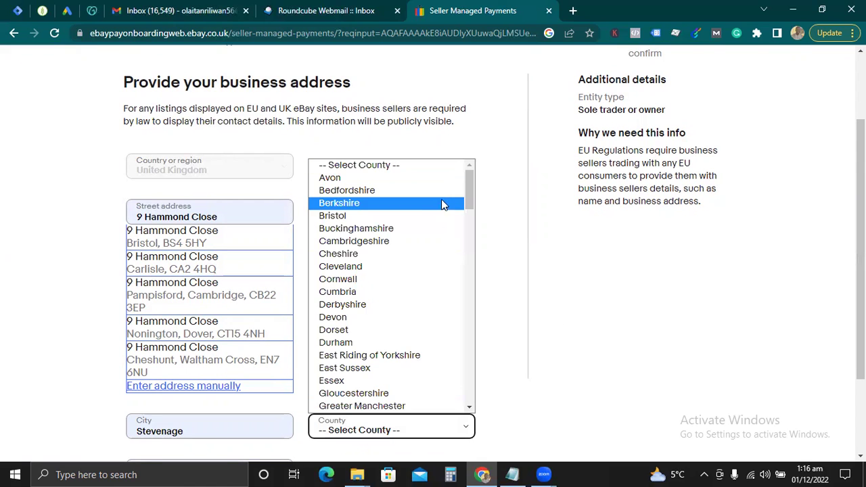
{"action": "left_click_drag", "start_coordinate": [466, 200], "coordinate": [459, 244]}
{"action": "scroll", "coordinate": [458, 243], "scroll_direction": "down", "scroll_amount": 5}
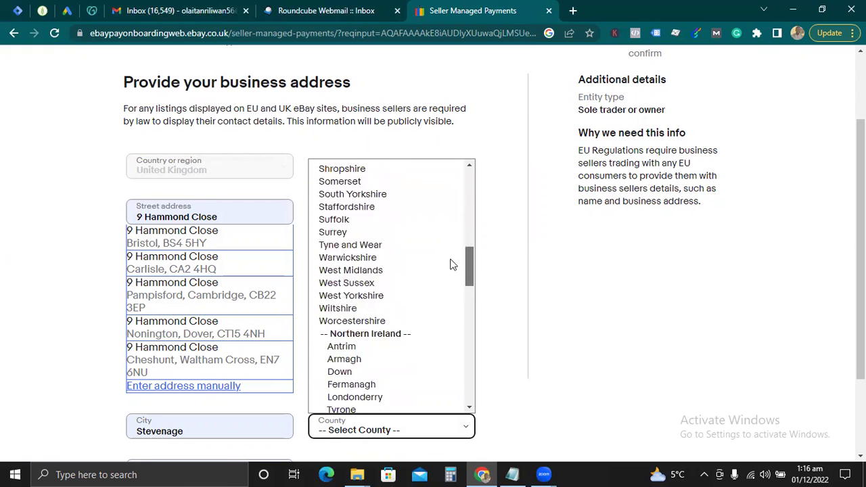
{"action": "scroll", "coordinate": [452, 264], "scroll_direction": "up", "scroll_amount": 5}
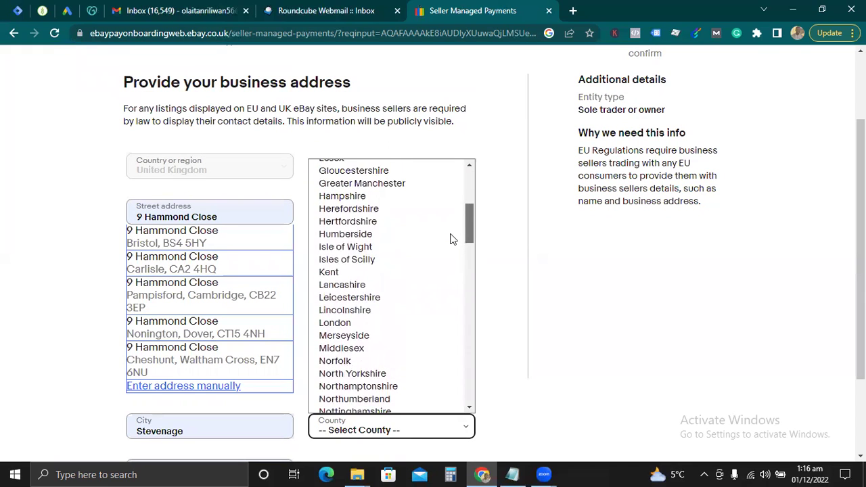
{"action": "left_click", "coordinate": [357, 222]}
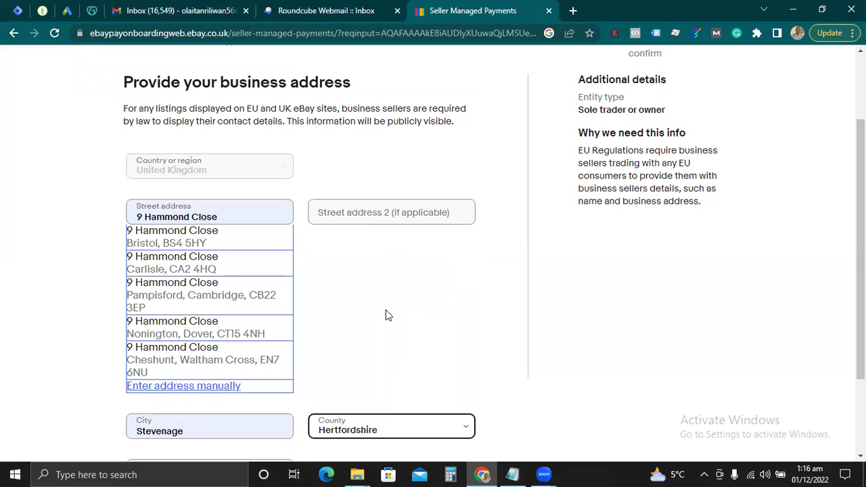
{"action": "left_click", "coordinate": [212, 388]}
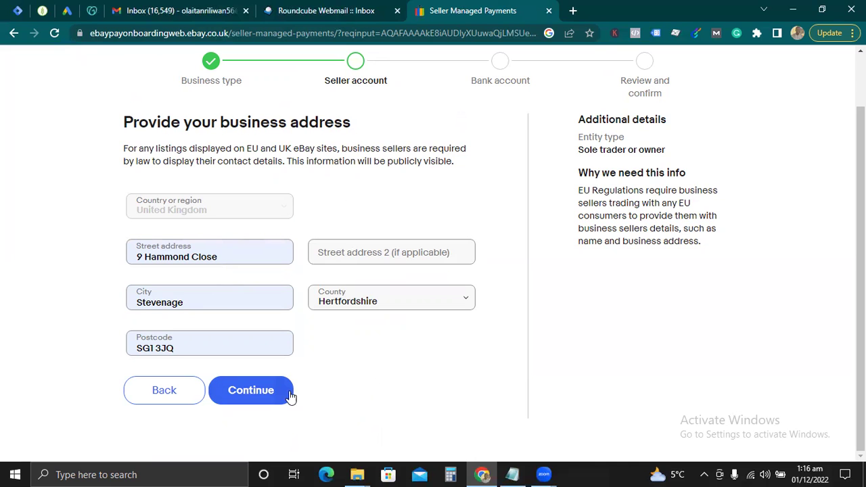
{"action": "left_click", "coordinate": [251, 387]}
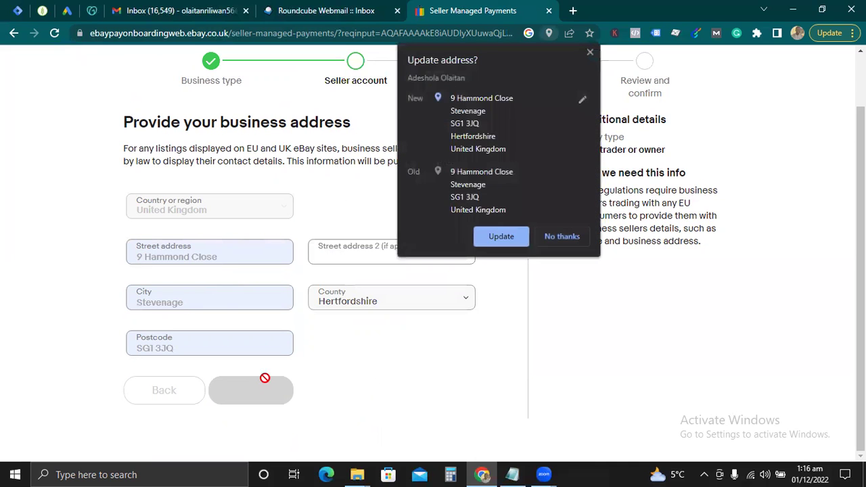
{"action": "left_click", "coordinate": [570, 244]}
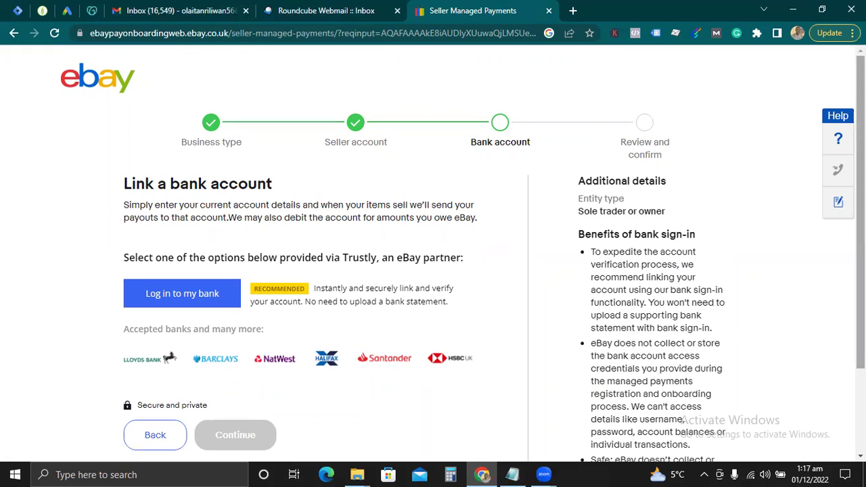
Try linking the bank by signing in with Lloyds Bank.
{"action": "scroll", "coordinate": [859, 338], "scroll_direction": "down", "scroll_amount": 2}
{"action": "scroll", "coordinate": [358, 341], "scroll_direction": "up", "scroll_amount": 2}
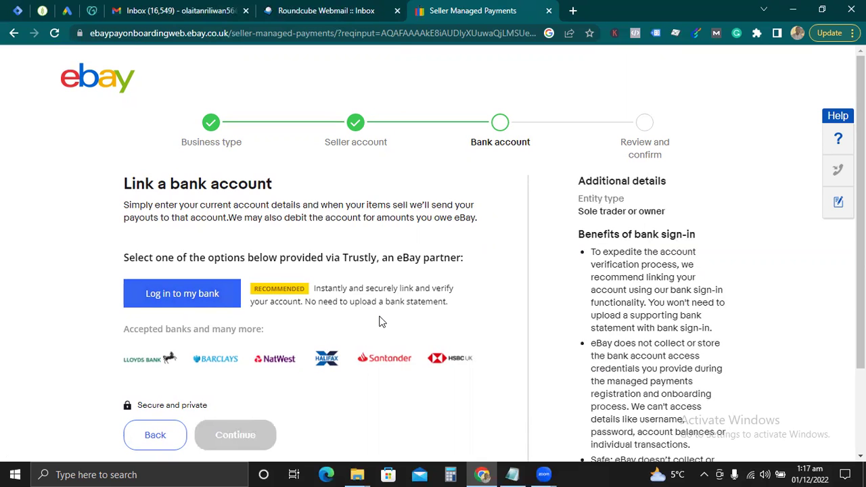
{"action": "left_click", "coordinate": [181, 292]}
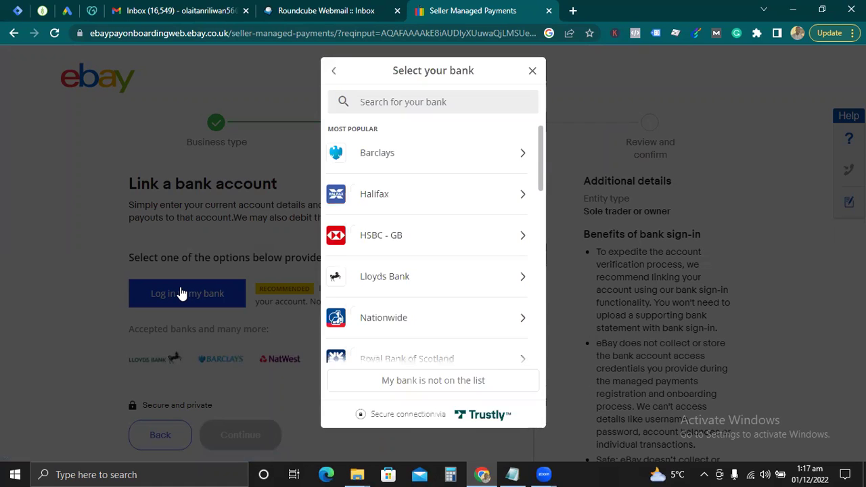
{"action": "left_click", "coordinate": [458, 285]}
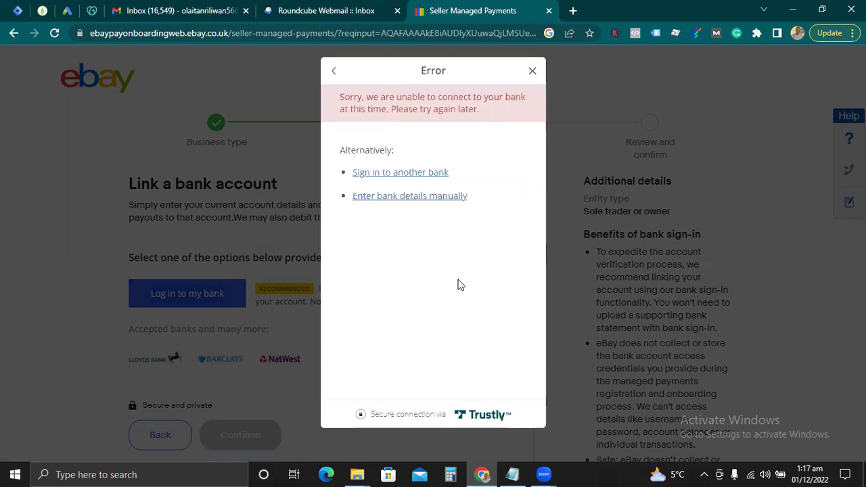
After the sign-in error, choose manual entry and 'My bank is not on the list'.
{"action": "left_click", "coordinate": [414, 197]}
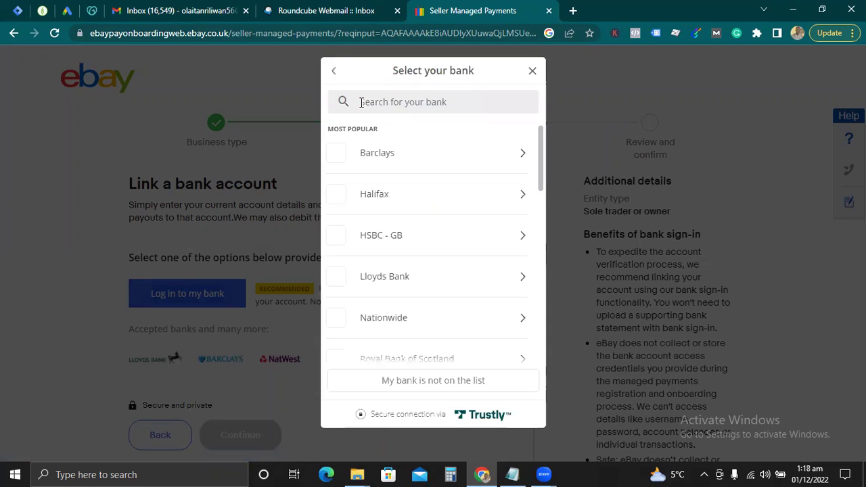
{"action": "scroll", "coordinate": [541, 188], "scroll_direction": "down", "scroll_amount": 6}
{"action": "scroll", "coordinate": [535, 297], "scroll_direction": "down", "scroll_amount": 3}
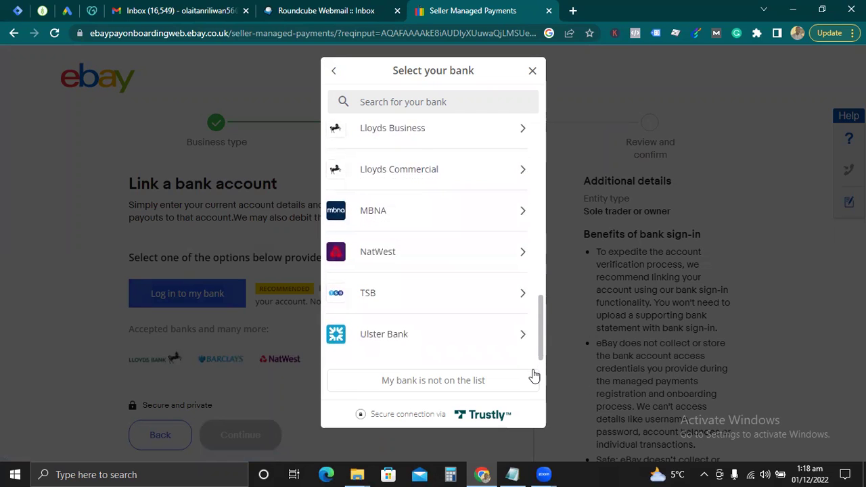
{"action": "left_click", "coordinate": [465, 385]}
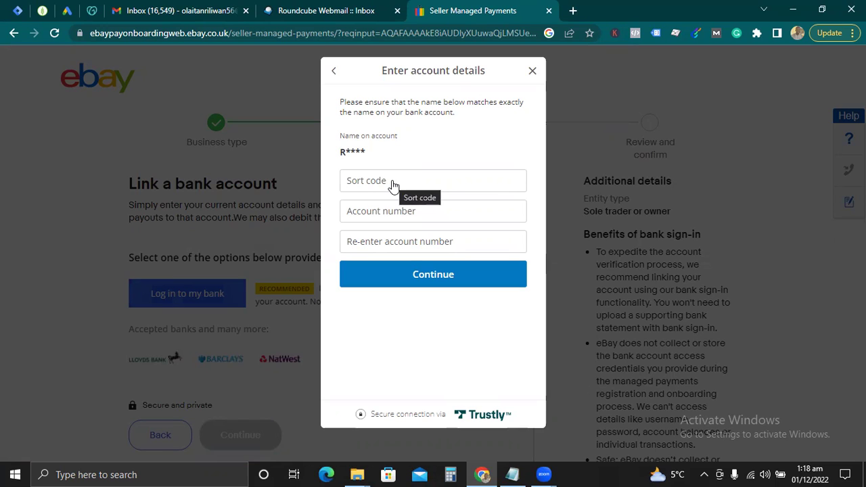
Enter the bank sort code and account number, correcting mistyped digits.
{"action": "left_click", "coordinate": [387, 182]}
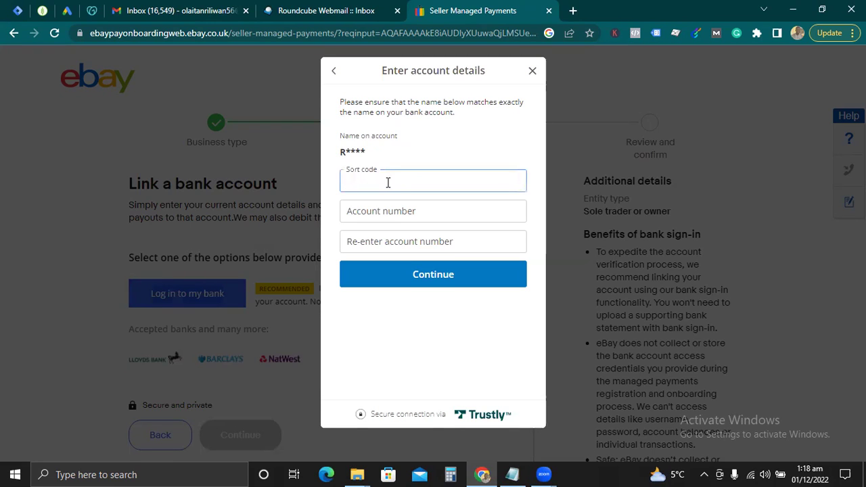
{"action": "left_click", "coordinate": [401, 214]}
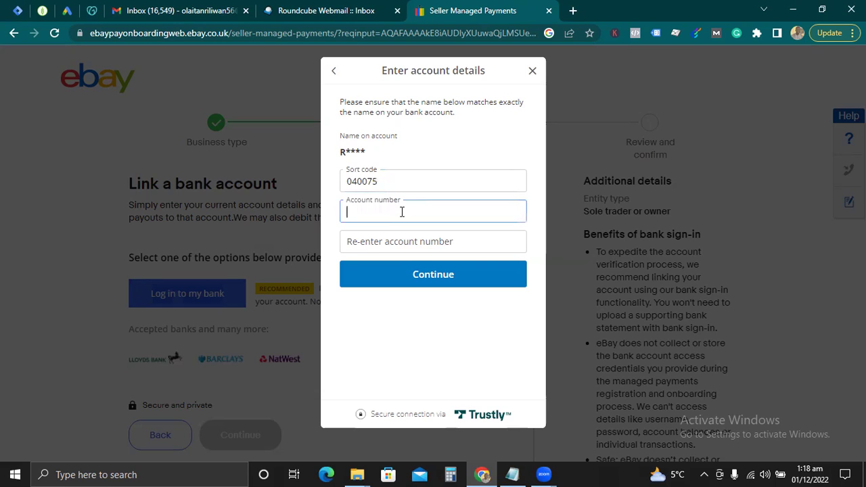
{"action": "type", "text": "6810"}
{"action": "key", "text": "BackSpace"}
{"action": "key", "text": "BackSpace"}
{"action": "key", "text": "BackSpace"}
{"action": "key", "text": "BackSpace"}
{"action": "left_click", "coordinate": [396, 183]}
{"action": "key", "text": "BackSpace"}
{"action": "key", "text": "BackSpace"}
{"action": "key", "text": "BackSpace"}
{"action": "key", "text": "BackSpace"}
{"action": "key", "text": "BackSpace"}
{"action": "key", "text": "BackSpace"}
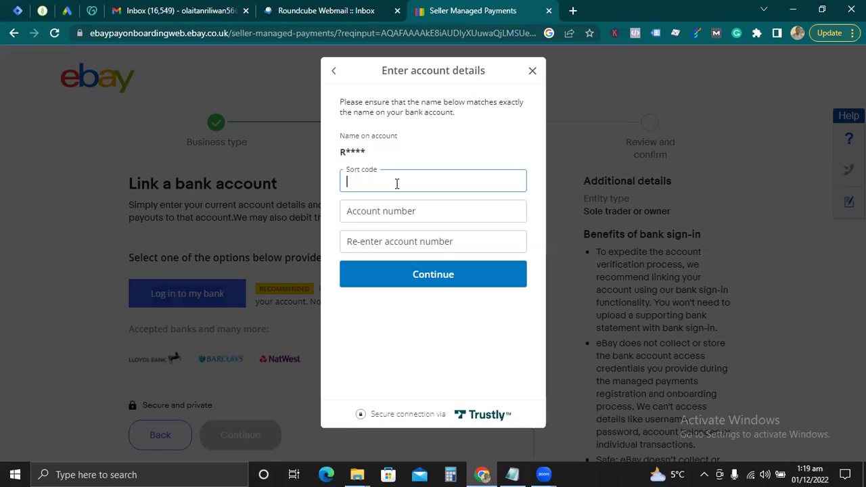
{"action": "left_click", "coordinate": [385, 209]}
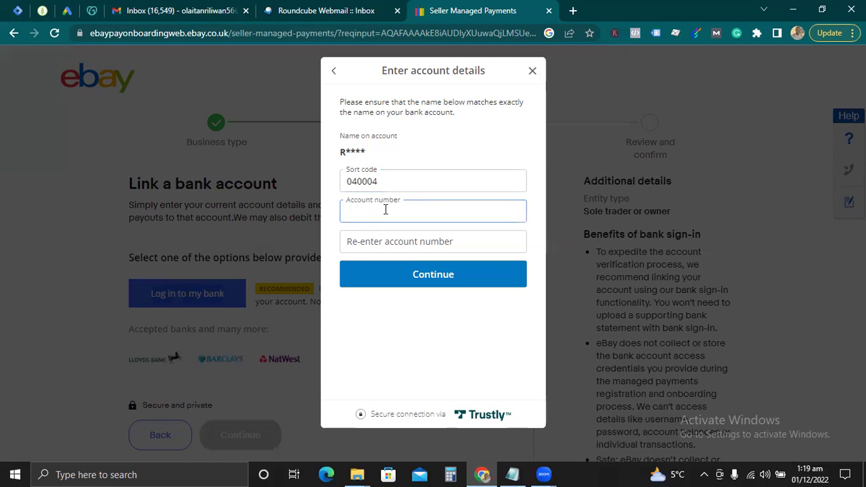
Submit the bank details and accept the terms with Agree & Continue.
{"action": "left_click", "coordinate": [389, 239]}
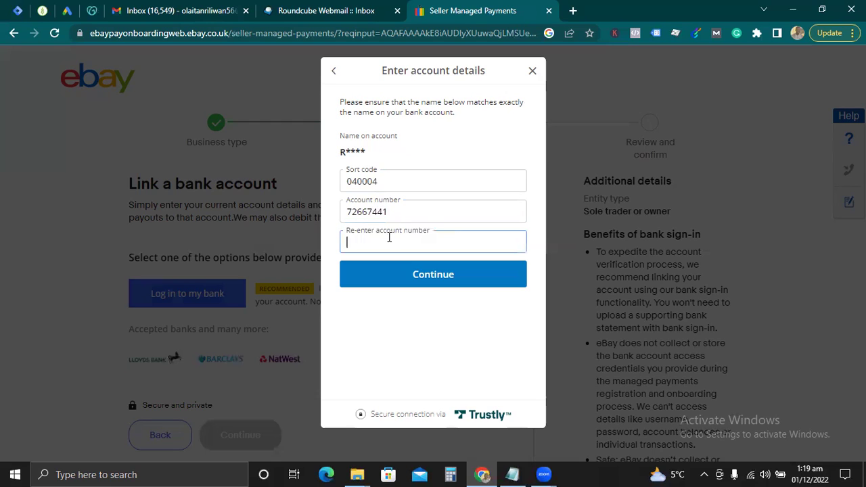
{"action": "left_click", "coordinate": [430, 271]}
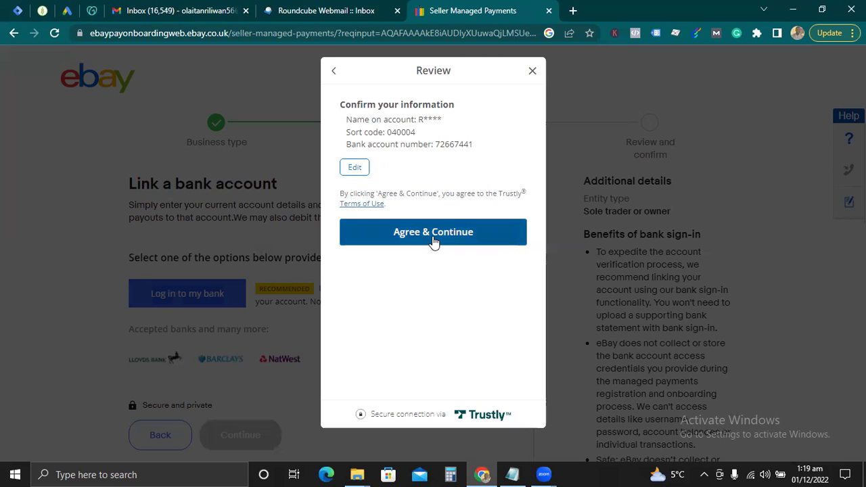
{"action": "left_click", "coordinate": [435, 242]}
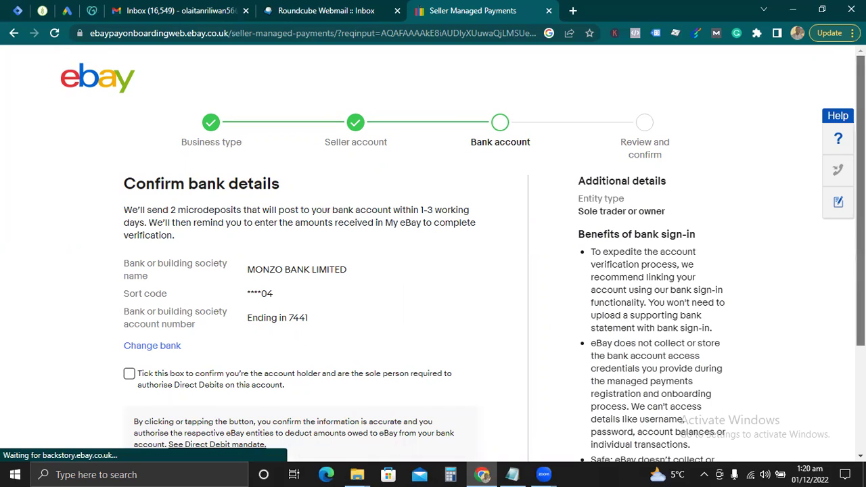
{"action": "scroll", "coordinate": [433, 254], "scroll_direction": "down", "scroll_amount": 1}
Tick the declaration that you are the sole account holder authorising Direct Debits.
{"action": "left_click", "coordinate": [130, 332]}
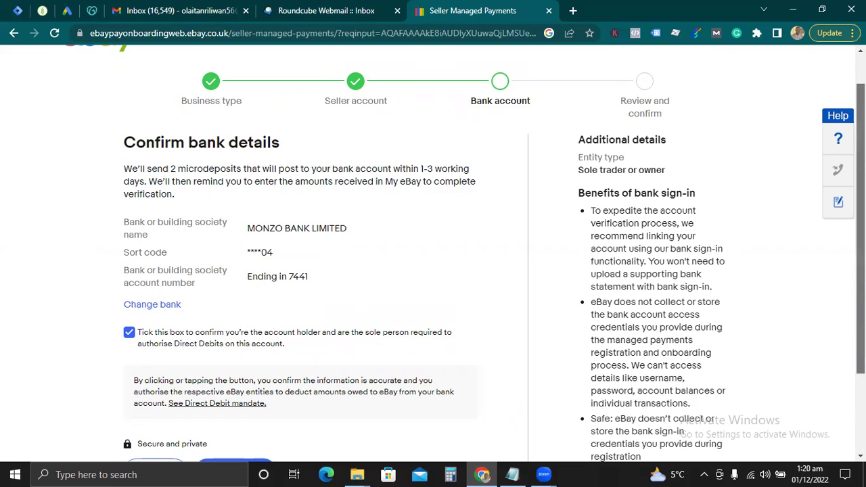
{"action": "scroll", "coordinate": [860, 271], "scroll_direction": "down", "scroll_amount": 2}
{"action": "scroll", "coordinate": [860, 271], "scroll_direction": "up", "scroll_amount": 1}
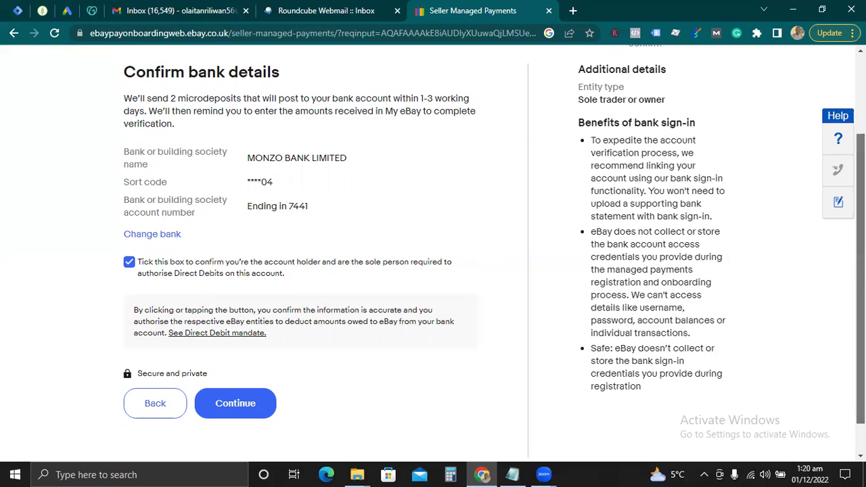
{"action": "scroll", "coordinate": [294, 282], "scroll_direction": "up", "scroll_amount": 1}
{"action": "scroll", "coordinate": [747, 426], "scroll_direction": "down", "scroll_amount": 1}
{"action": "scroll", "coordinate": [747, 426], "scroll_direction": "up", "scroll_amount": 2}
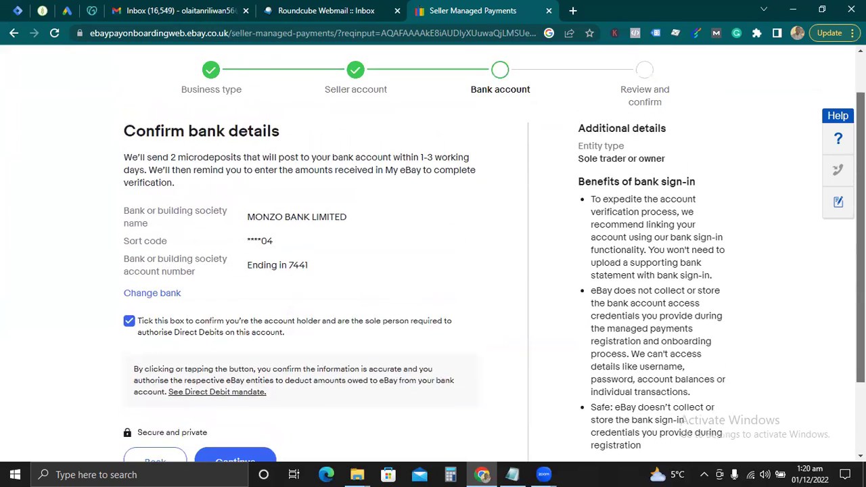
{"action": "scroll", "coordinate": [747, 426], "scroll_direction": "down", "scroll_amount": 3}
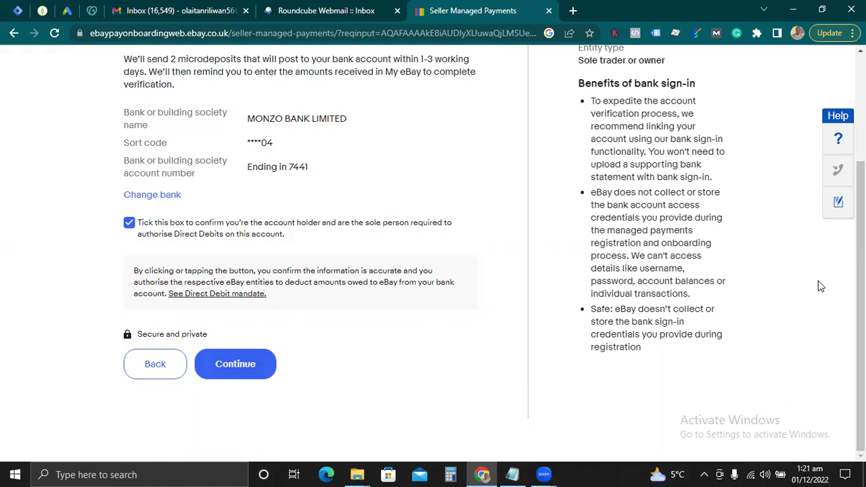
{"action": "scroll", "coordinate": [859, 270], "scroll_direction": "up", "scroll_amount": 2}
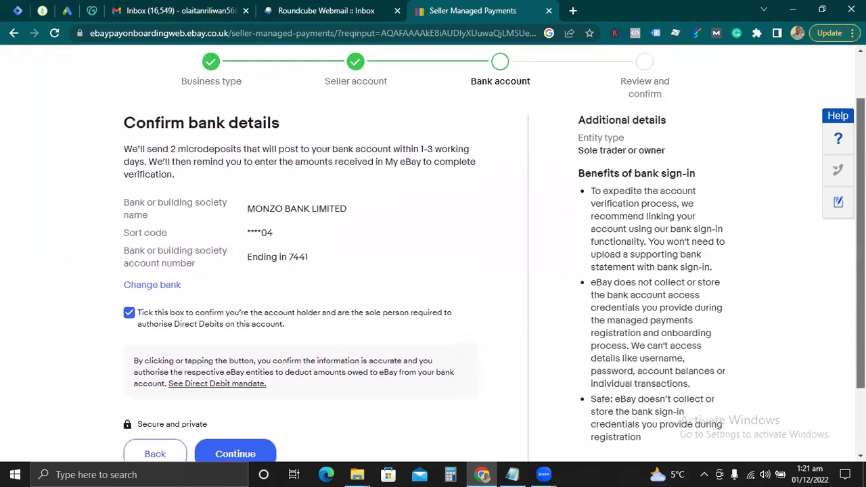
{"action": "scroll", "coordinate": [859, 271], "scroll_direction": "down", "scroll_amount": 1}
{"action": "scroll", "coordinate": [859, 270], "scroll_direction": "down", "scroll_amount": 1}
{"action": "left_click", "coordinate": [230, 366]}
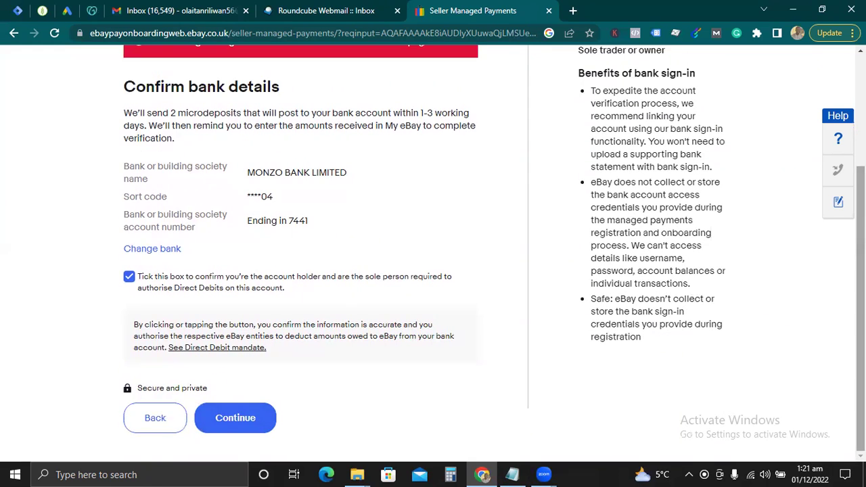
{"action": "scroll", "coordinate": [859, 270], "scroll_direction": "up", "scroll_amount": 2}
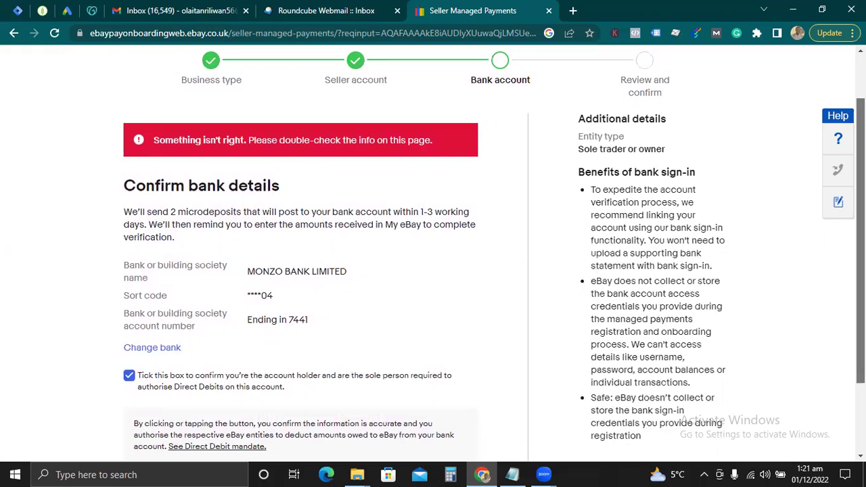
{"action": "scroll", "coordinate": [433, 257], "scroll_direction": "down", "scroll_amount": 2}
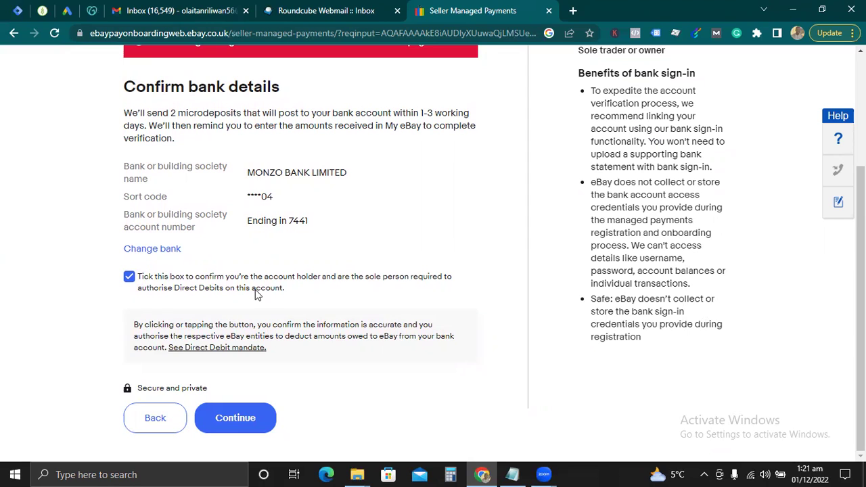
{"action": "left_click", "coordinate": [129, 277]}
{"action": "left_click", "coordinate": [129, 277]}
{"action": "left_click", "coordinate": [243, 419]}
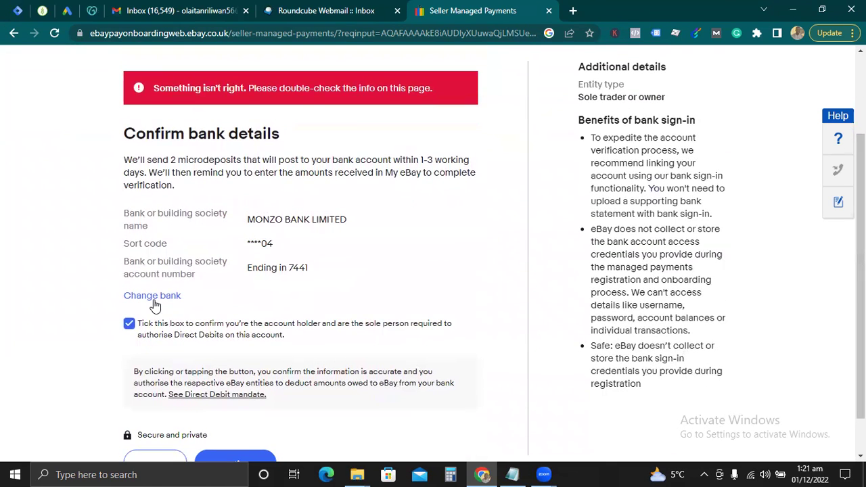
Change the bank, retry Lloyds Bank sign-in, then go back to the bank list.
{"action": "left_click", "coordinate": [151, 297]}
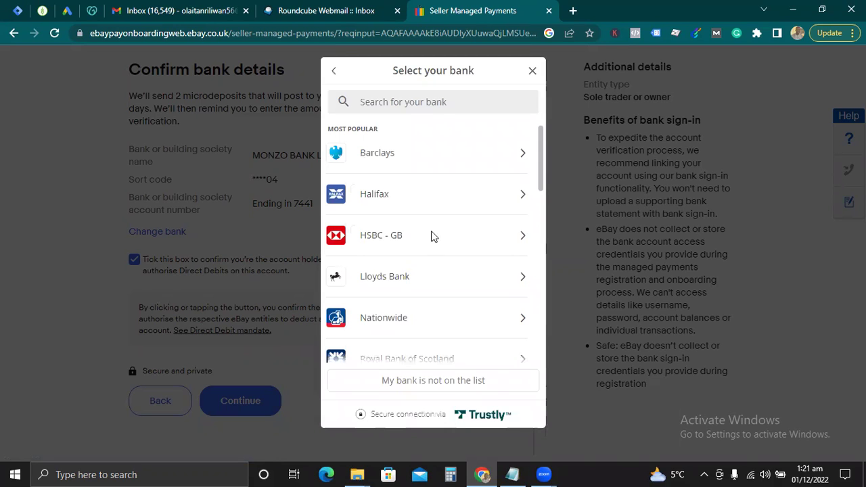
{"action": "left_click", "coordinate": [494, 273]}
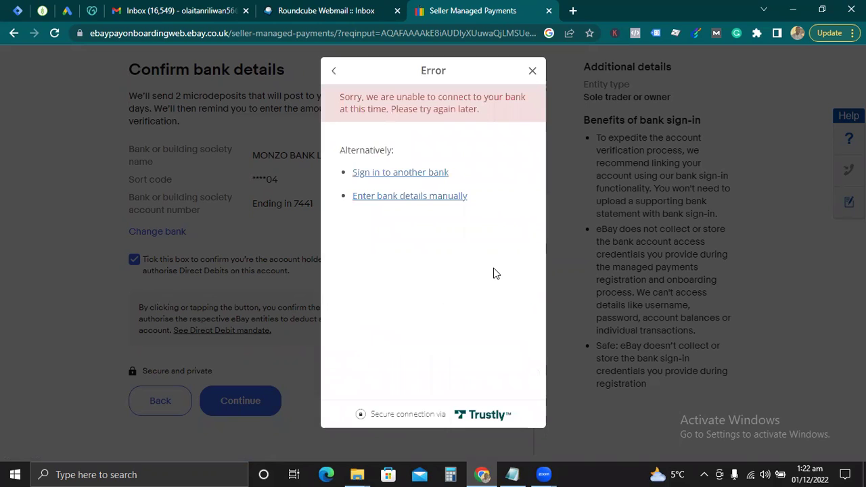
{"action": "left_click", "coordinate": [431, 197]}
{"action": "left_click", "coordinate": [431, 198]}
{"action": "left_click", "coordinate": [398, 172]}
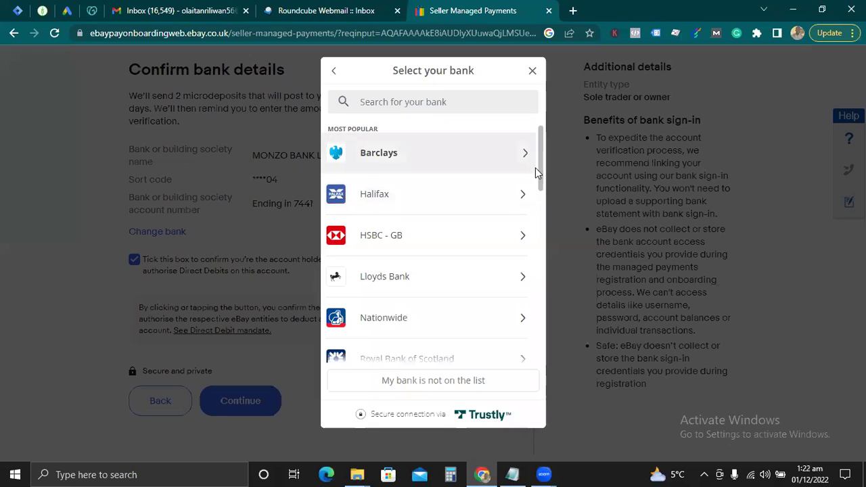
{"action": "left_click_drag", "start_coordinate": [541, 174], "coordinate": [541, 364]}
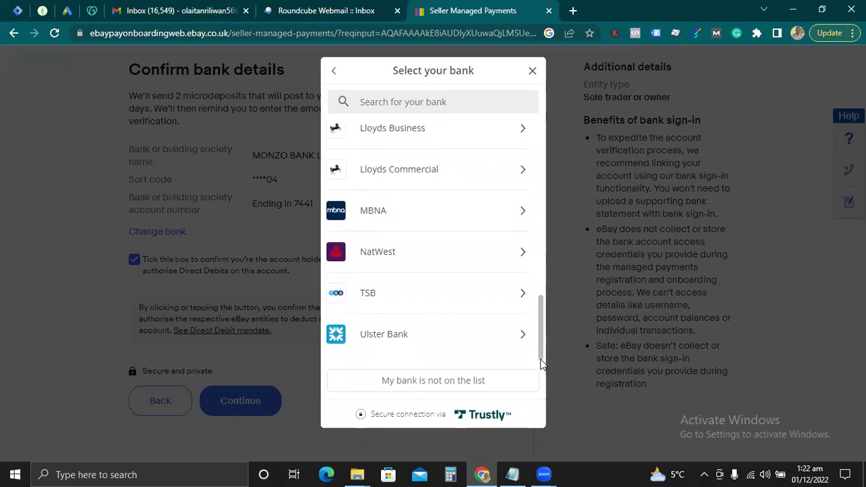
Choose 'My bank is not on the list' again to reach the manual account details form.
{"action": "left_click", "coordinate": [468, 384]}
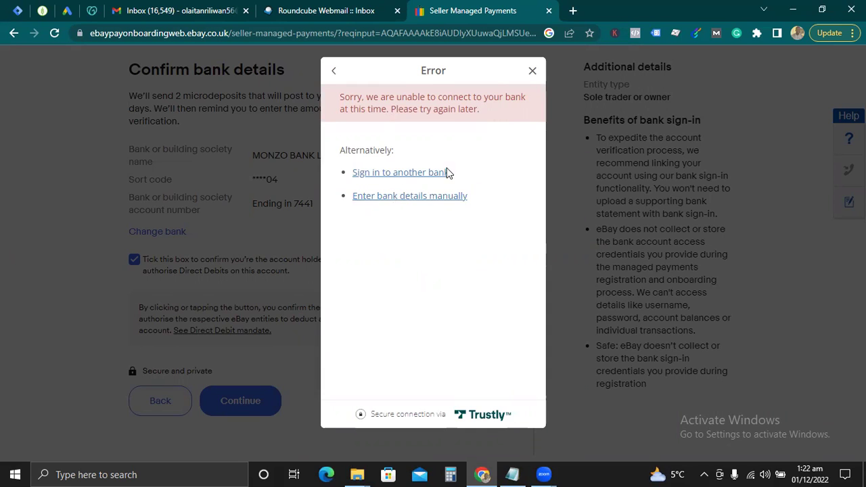
{"action": "left_click", "coordinate": [429, 197]}
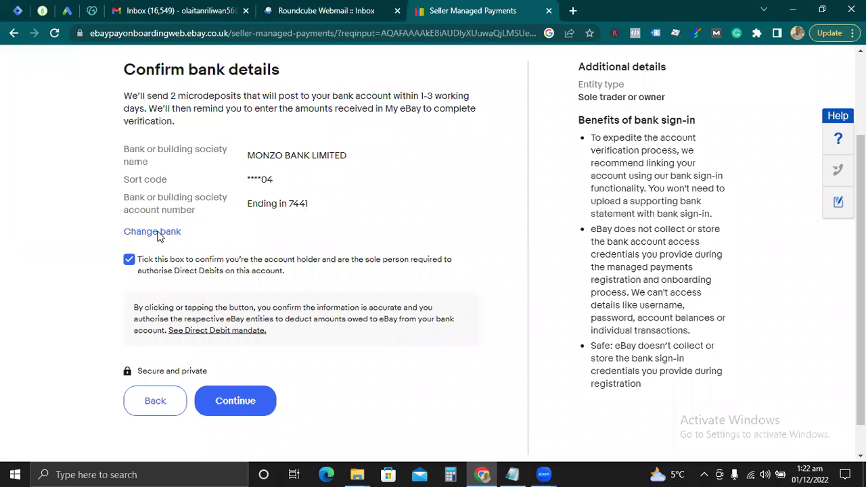
{"action": "left_click", "coordinate": [157, 232]}
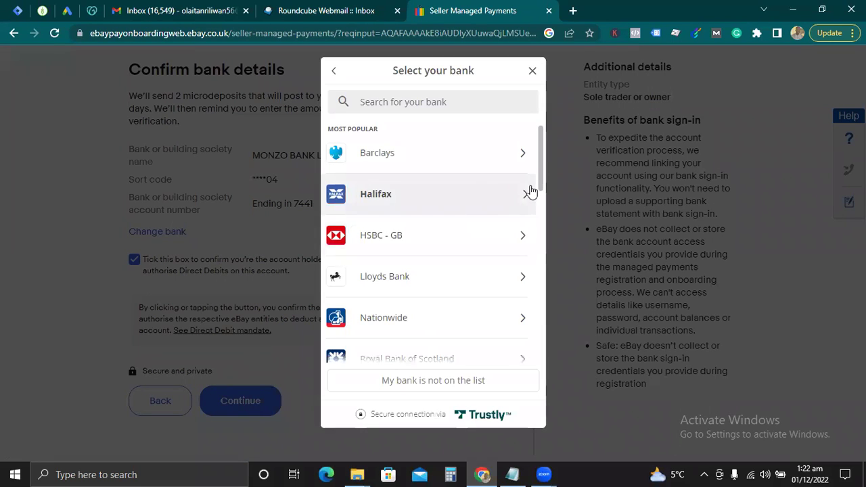
{"action": "left_click_drag", "start_coordinate": [543, 170], "coordinate": [536, 342]}
{"action": "left_click", "coordinate": [478, 376]}
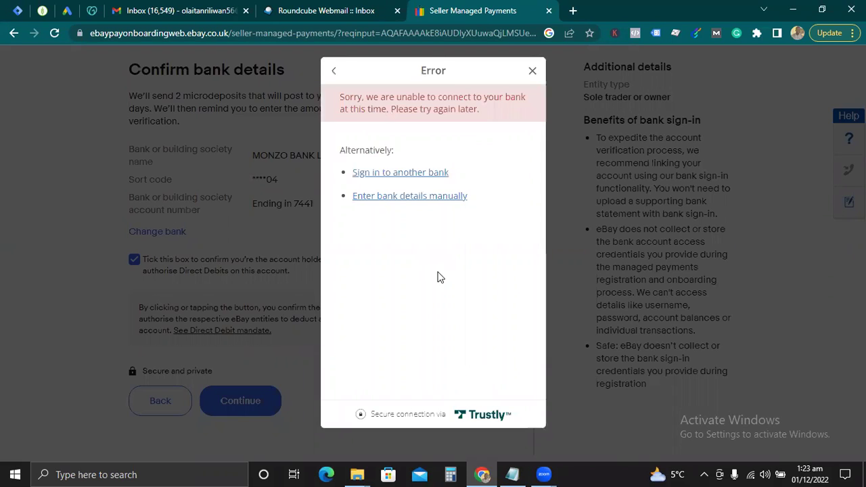
{"action": "left_click", "coordinate": [399, 174]}
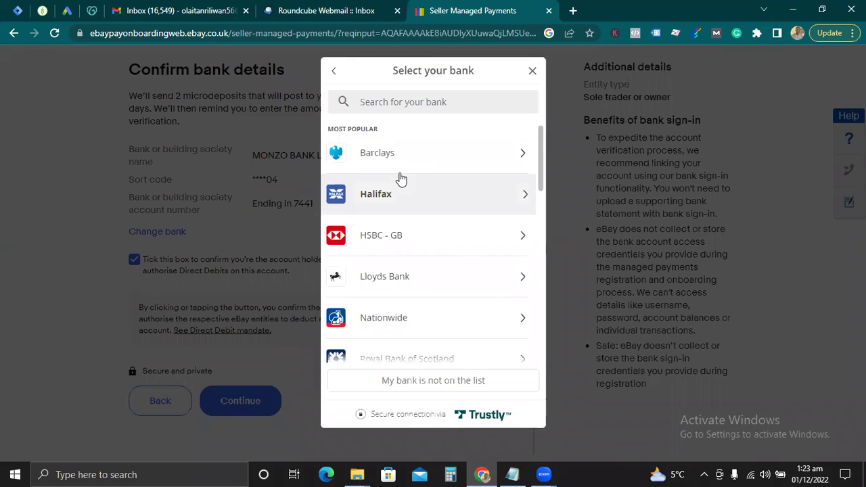
{"action": "scroll", "coordinate": [520, 344], "scroll_direction": "down", "scroll_amount": 5}
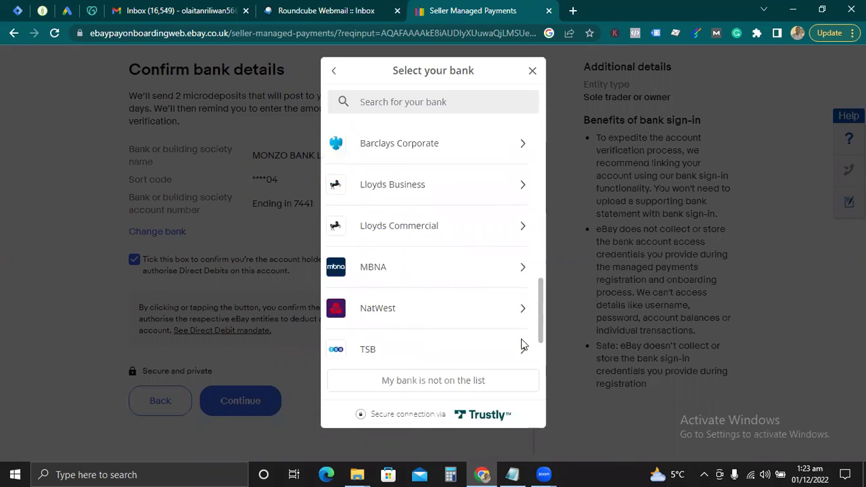
{"action": "left_click", "coordinate": [446, 387]}
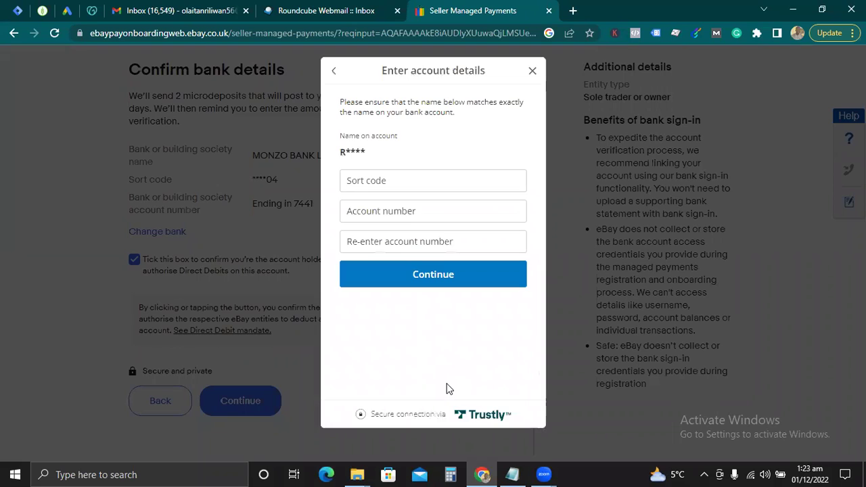
Enter the new sort code and account number twice, submit, and agree to the terms.
{"action": "left_click", "coordinate": [405, 215]}
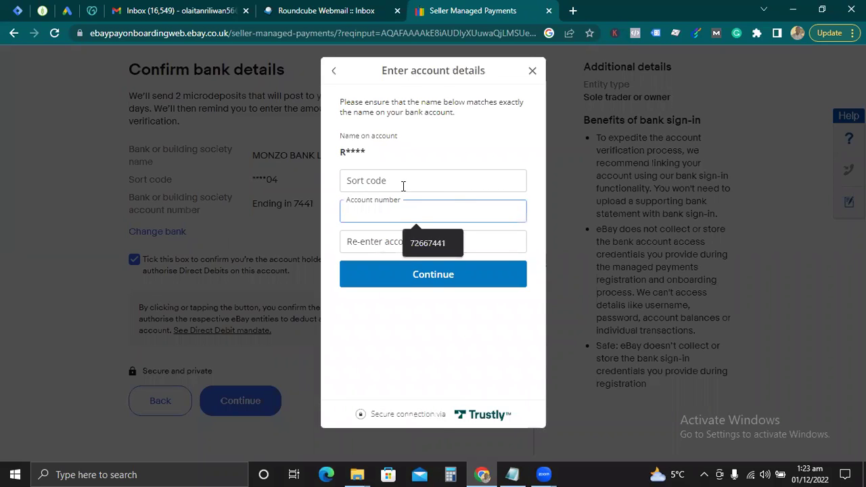
{"action": "left_click", "coordinate": [403, 186]}
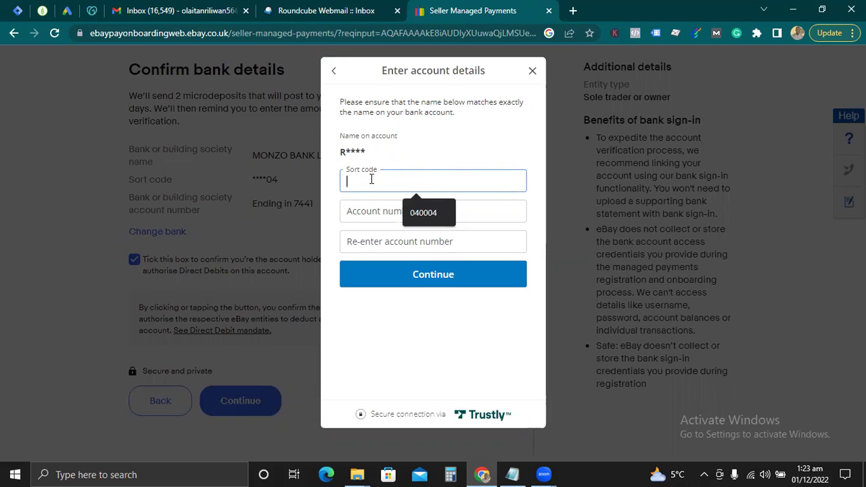
{"action": "type", "text": "040075"}
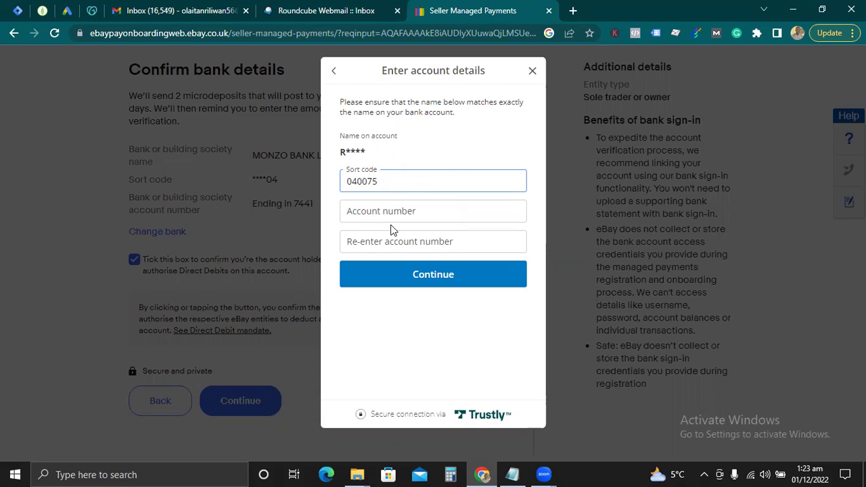
{"action": "left_click", "coordinate": [394, 211]}
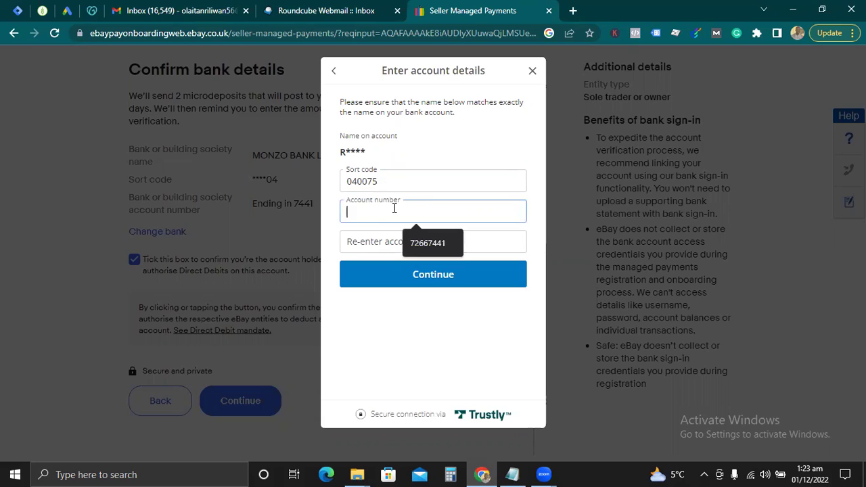
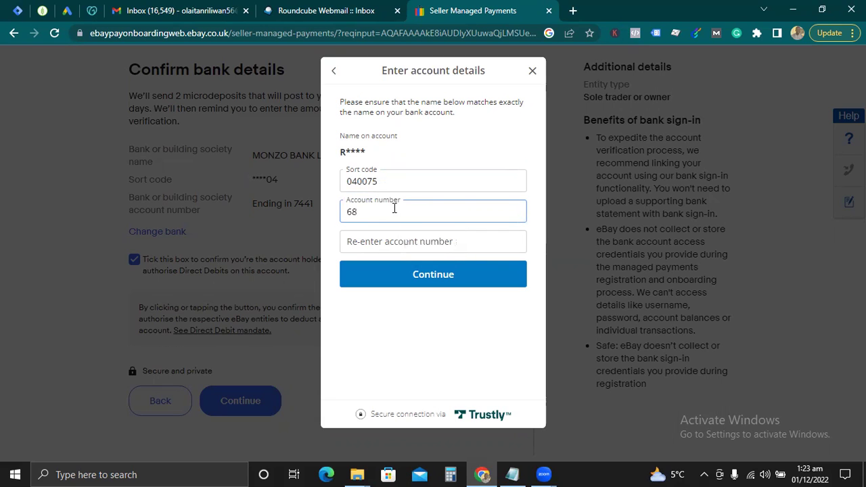
{"action": "left_click", "coordinate": [390, 241]}
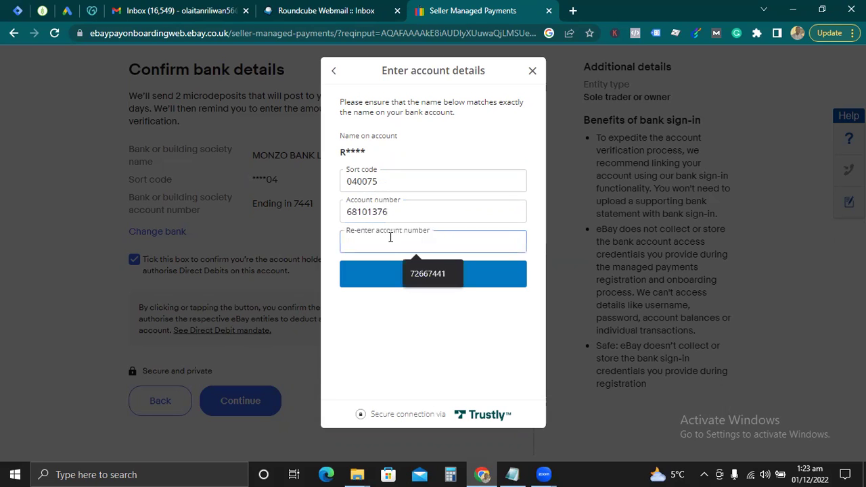
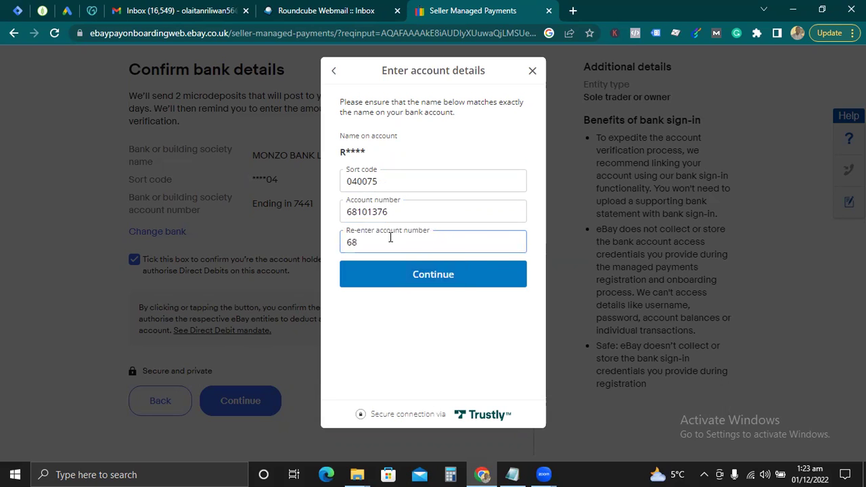
{"action": "left_click", "coordinate": [422, 278]}
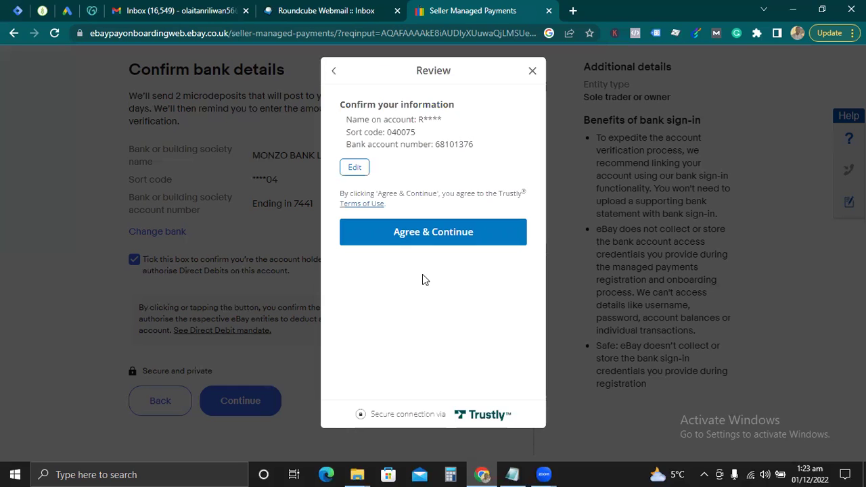
{"action": "left_click", "coordinate": [426, 237]}
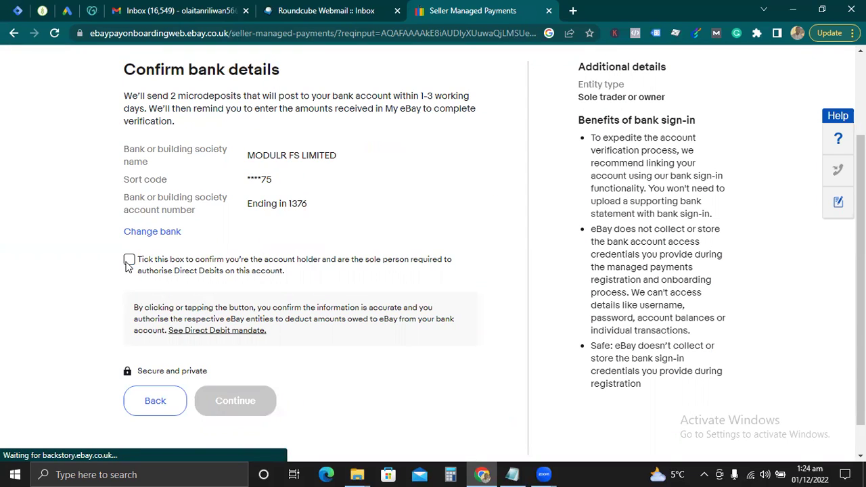
Tick the sole account holder declaration, resubmit, and review the returned error.
{"action": "left_click", "coordinate": [128, 262]}
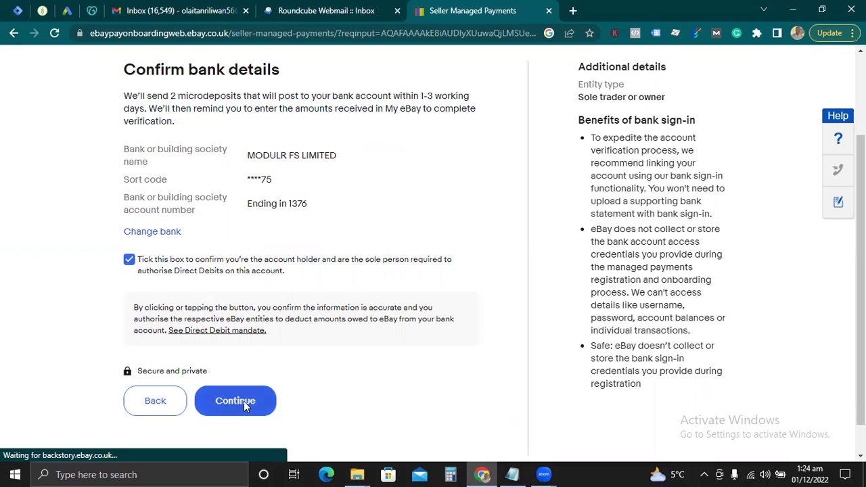
{"action": "left_click", "coordinate": [244, 401]}
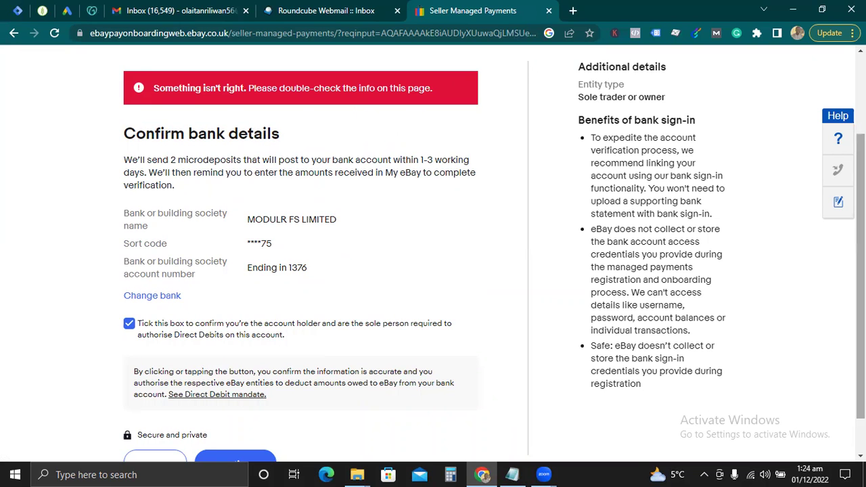
{"action": "scroll", "coordinate": [433, 254], "scroll_direction": "up", "scroll_amount": 2}
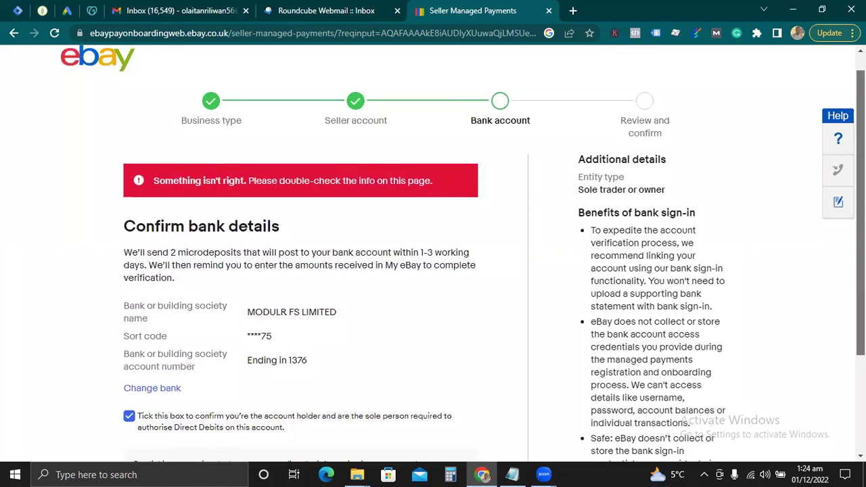
{"action": "scroll", "coordinate": [433, 254], "scroll_direction": "down", "scroll_amount": 2}
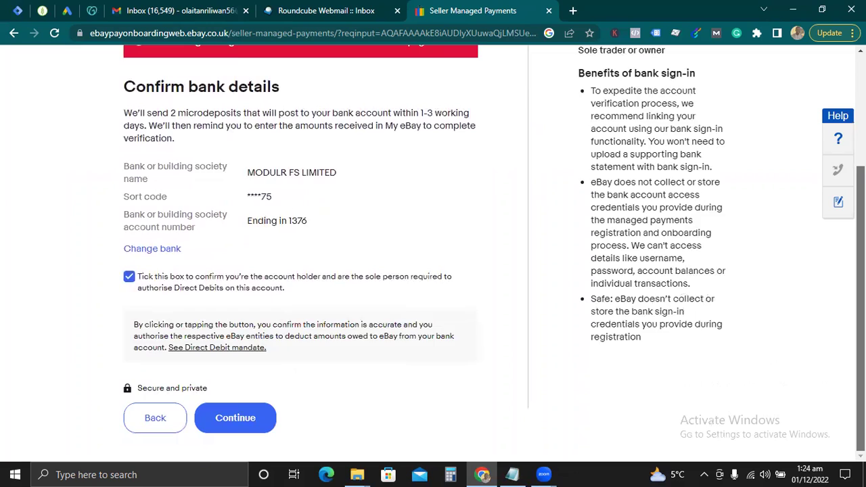
{"action": "scroll", "coordinate": [433, 254], "scroll_direction": "up", "scroll_amount": 2}
{"action": "scroll", "coordinate": [433, 254], "scroll_direction": "down", "scroll_amount": 2}
{"action": "scroll", "coordinate": [432, 254], "scroll_direction": "up", "scroll_amount": 1}
{"action": "scroll", "coordinate": [433, 254], "scroll_direction": "down", "scroll_amount": 1}
{"action": "scroll", "coordinate": [352, 295], "scroll_direction": "down", "scroll_amount": 1}
Return to the identity step and resubmit the identity details and business address.
{"action": "left_click", "coordinate": [170, 421]}
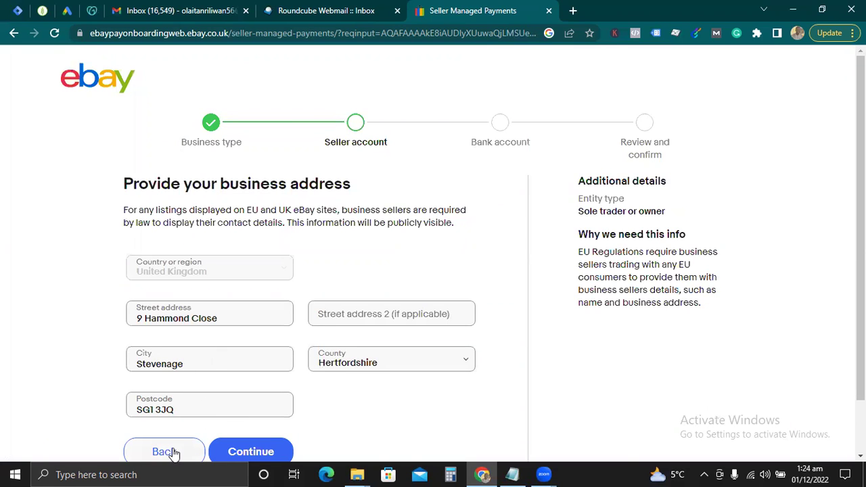
{"action": "left_click", "coordinate": [173, 451]}
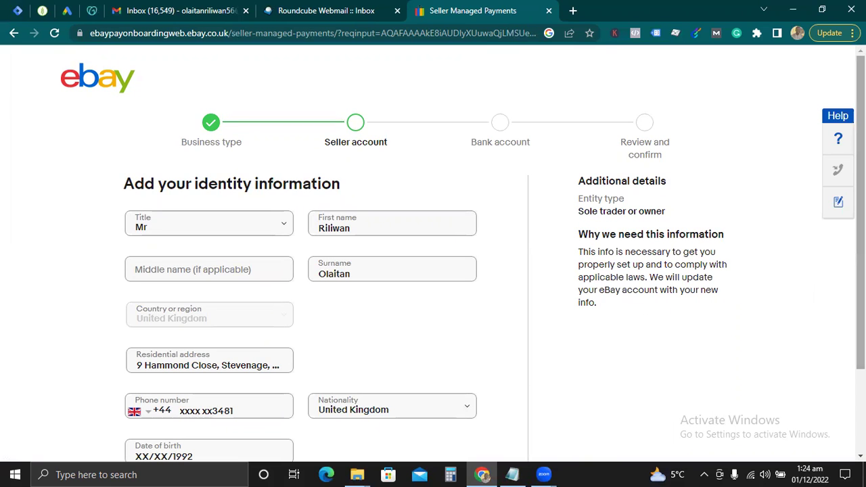
{"action": "scroll", "coordinate": [674, 311], "scroll_direction": "down", "scroll_amount": 2}
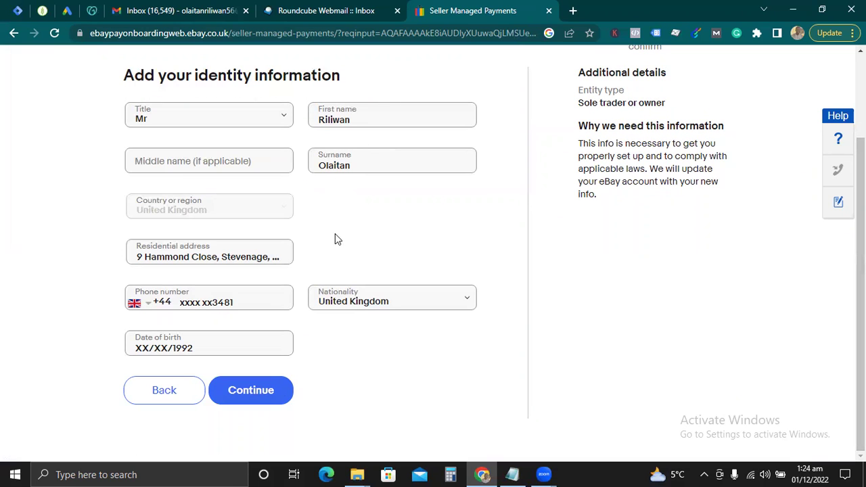
{"action": "left_click", "coordinate": [264, 392]}
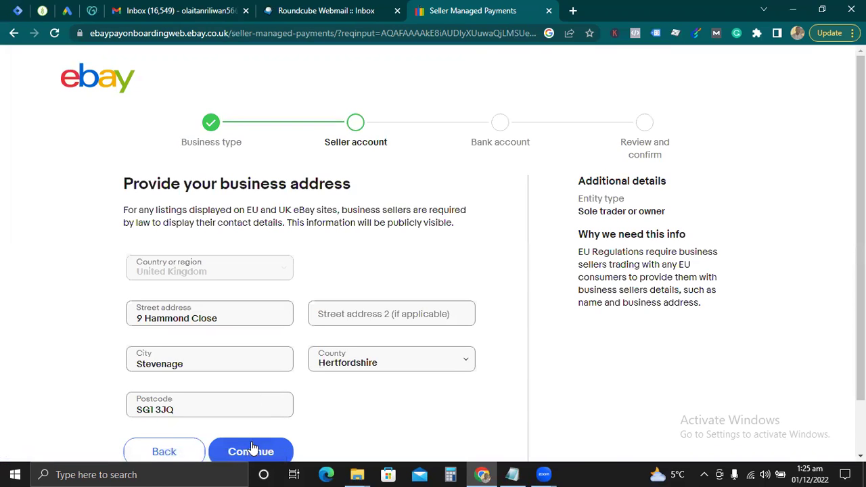
{"action": "left_click", "coordinate": [251, 449]}
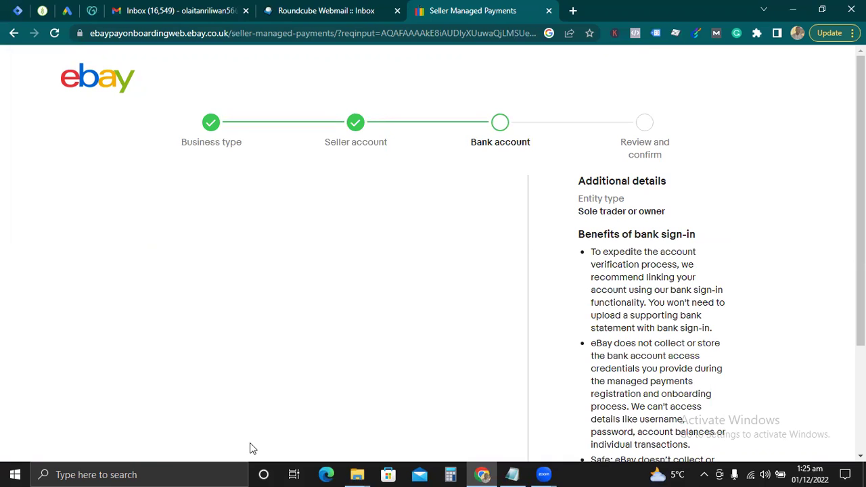
Tick the account-holder declaration, submit the Modulr FS Limited details, and review the error banner.
{"action": "left_click", "coordinate": [129, 348]}
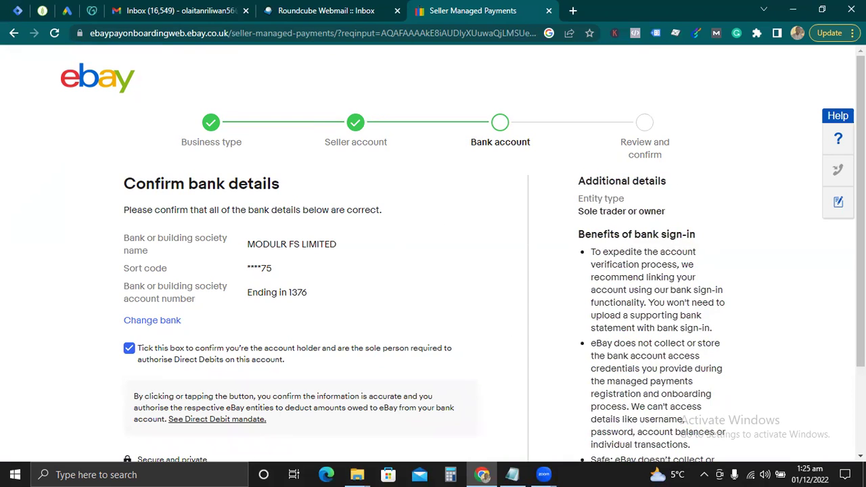
{"action": "scroll", "coordinate": [432, 270], "scroll_direction": "down", "scroll_amount": 2}
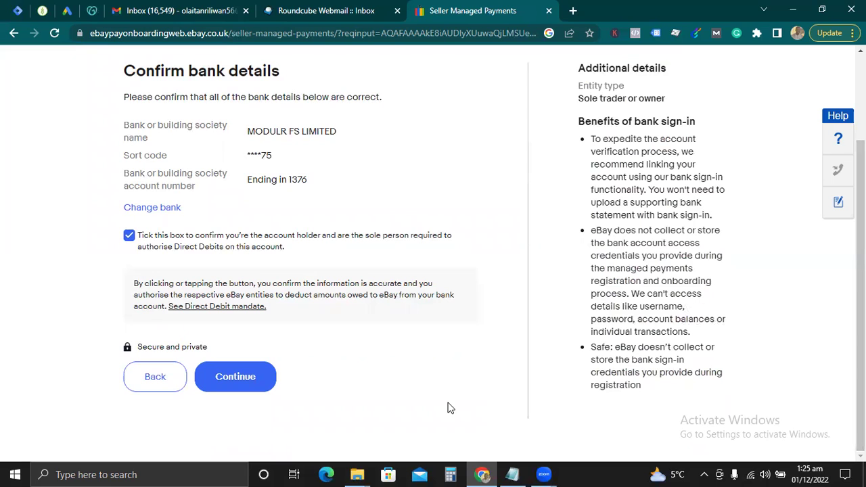
{"action": "left_click", "coordinate": [241, 378]}
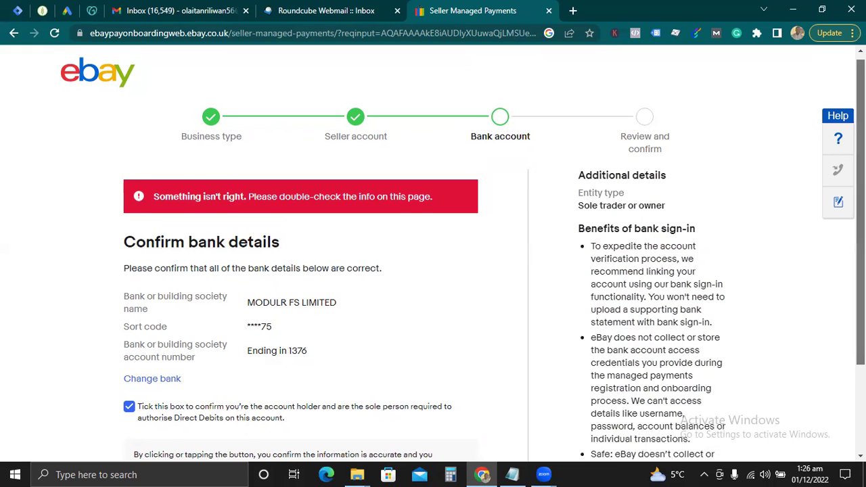
{"action": "scroll", "coordinate": [463, 254], "scroll_direction": "down", "scroll_amount": 1}
{"action": "scroll", "coordinate": [463, 254], "scroll_direction": "down", "scroll_amount": 1}
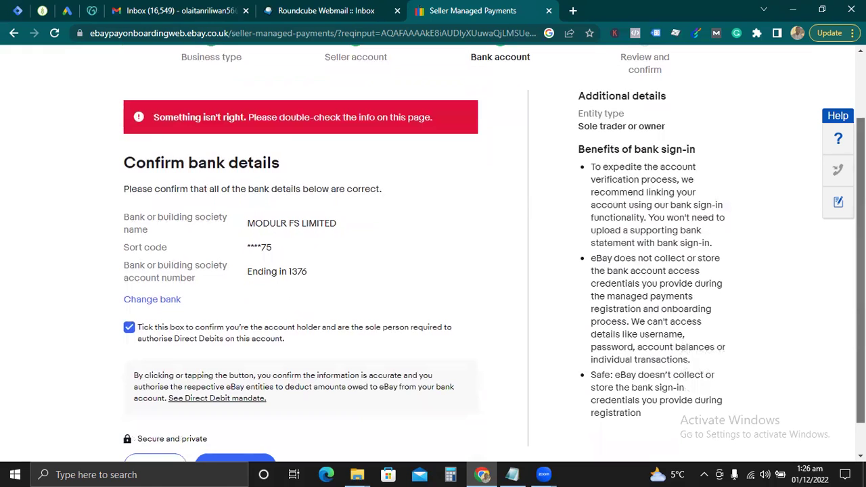
{"action": "scroll", "coordinate": [502, 330], "scroll_direction": "down", "scroll_amount": 1}
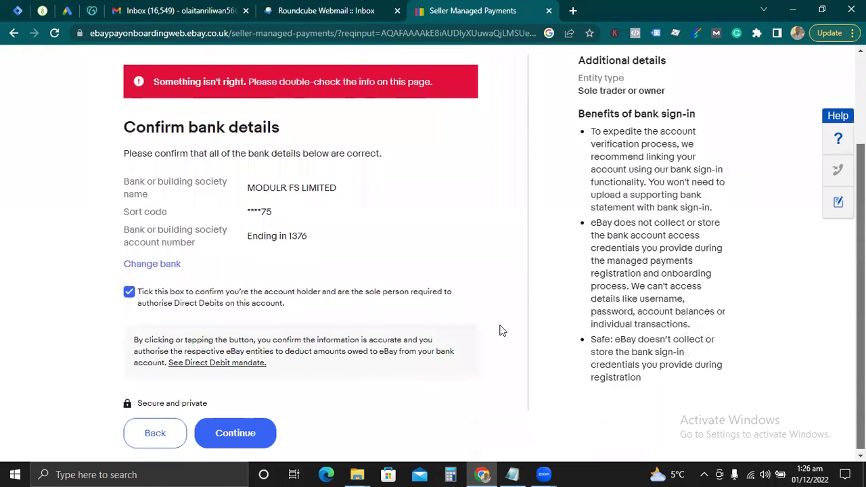
{"action": "scroll", "coordinate": [247, 315], "scroll_direction": "down", "scroll_amount": 1}
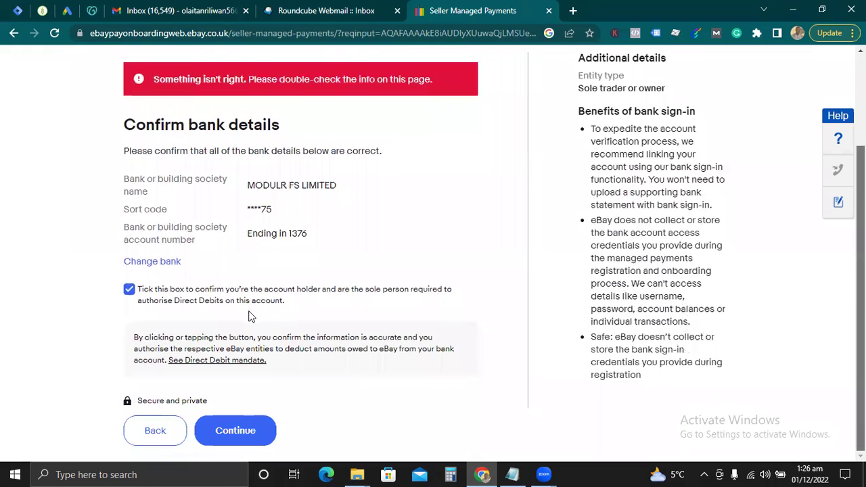
Change the bank to Lloyds Bank, then switch to manual entry after sign-in fails.
{"action": "left_click", "coordinate": [159, 267]}
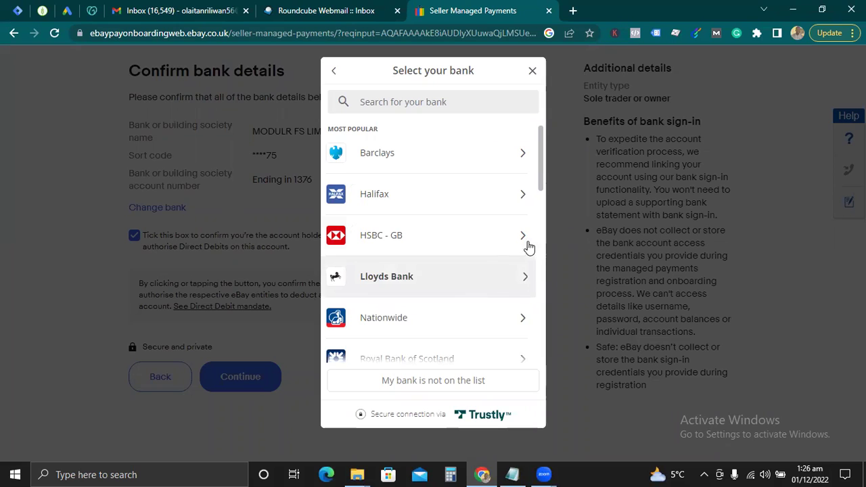
{"action": "mouse_move", "coordinate": [542, 194]}
{"action": "left_mouse_down"}
{"action": "mouse_move", "coordinate": [547, 294]}
{"action": "mouse_move", "coordinate": [550, 248]}
{"action": "mouse_move", "coordinate": [535, 313]}
{"action": "mouse_move", "coordinate": [542, 322]}
{"action": "mouse_move", "coordinate": [551, 190]}
{"action": "left_mouse_up"}
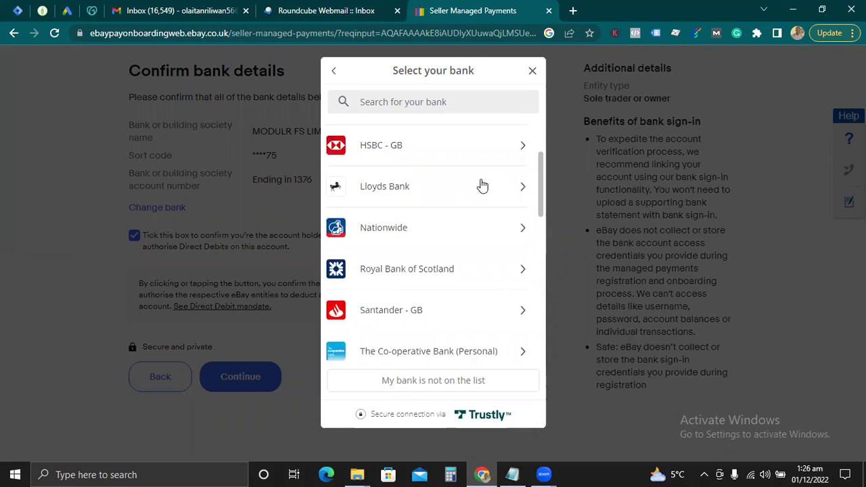
{"action": "scroll", "coordinate": [481, 185], "scroll_direction": "up", "scroll_amount": 2}
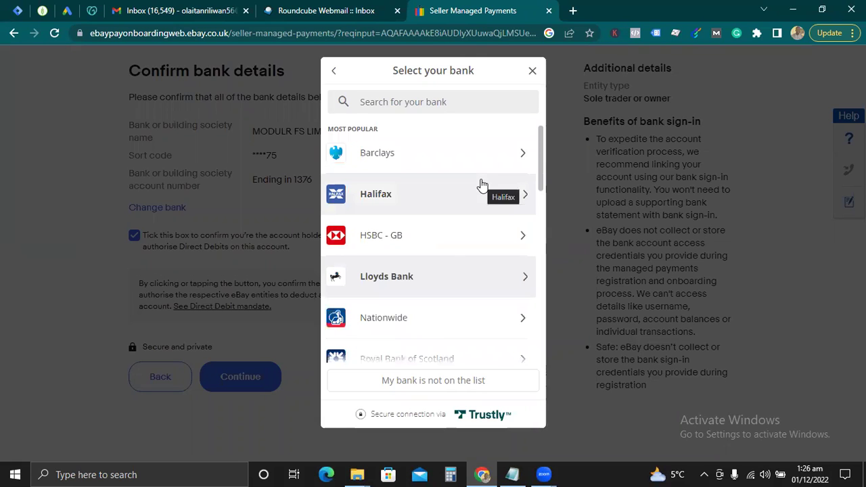
{"action": "left_click", "coordinate": [445, 274]}
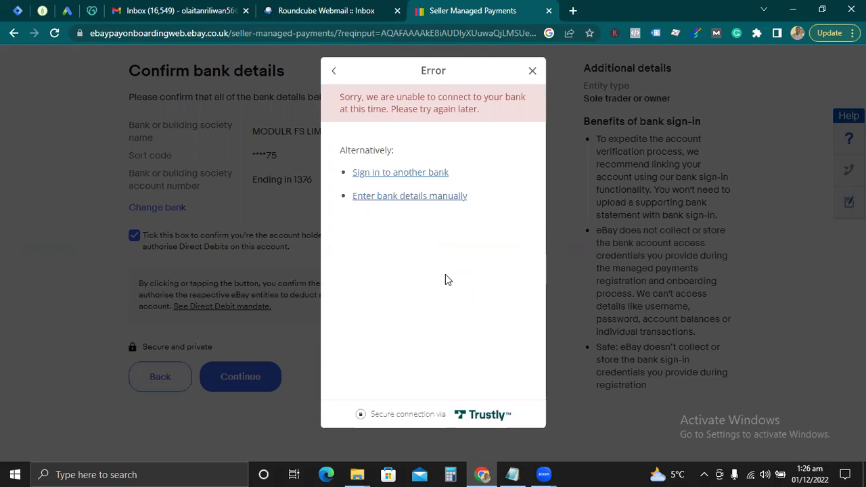
{"action": "left_click", "coordinate": [396, 197]}
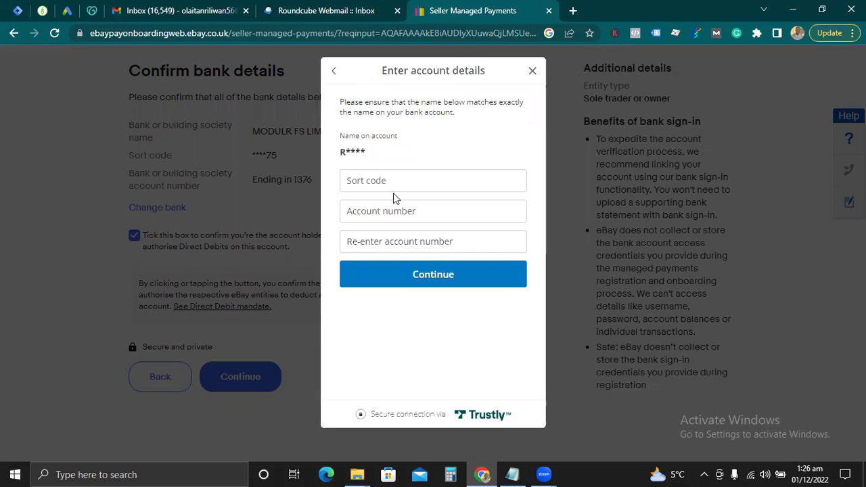
Enter the Lloyds account's sort code and account number, re-enter the number, and continue.
{"action": "left_click", "coordinate": [387, 183]}
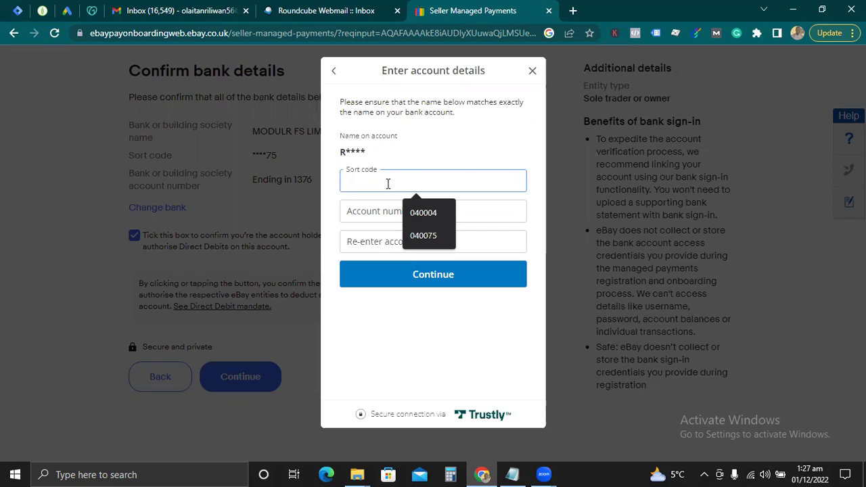
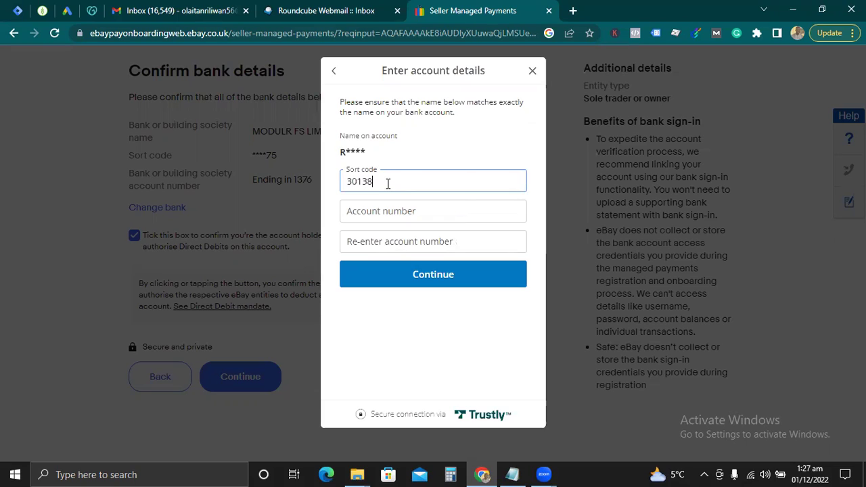
{"action": "left_click", "coordinate": [393, 213]}
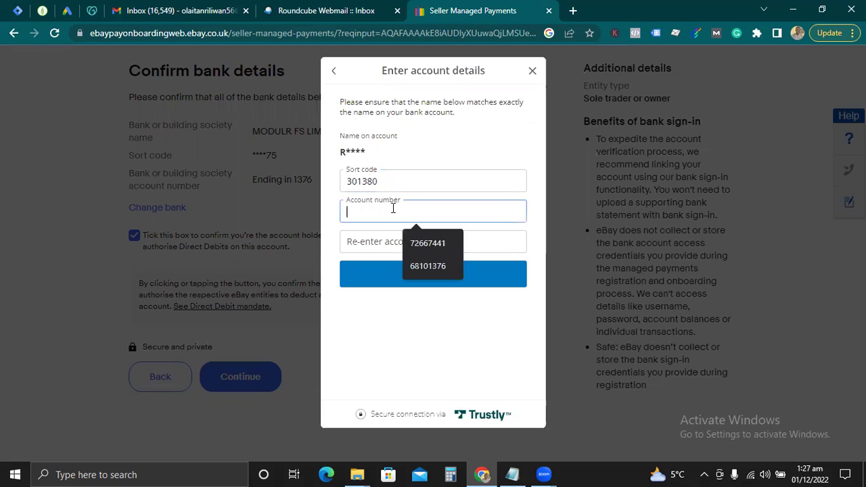
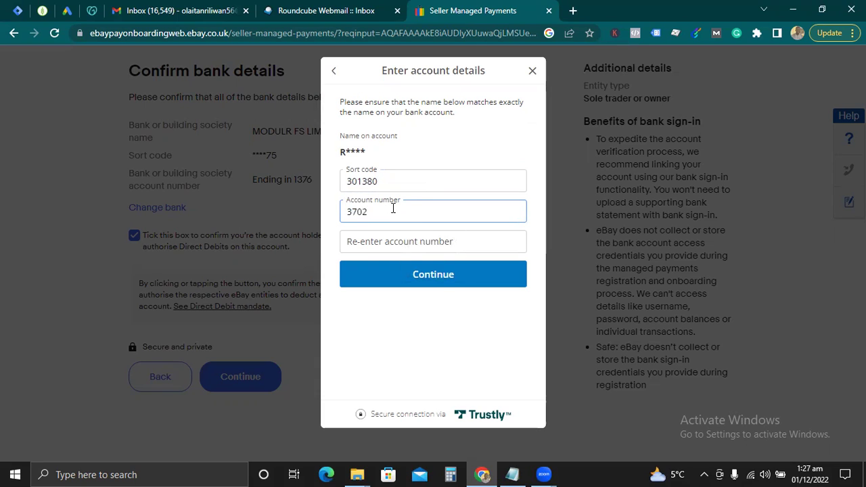
{"action": "left_click", "coordinate": [383, 241]}
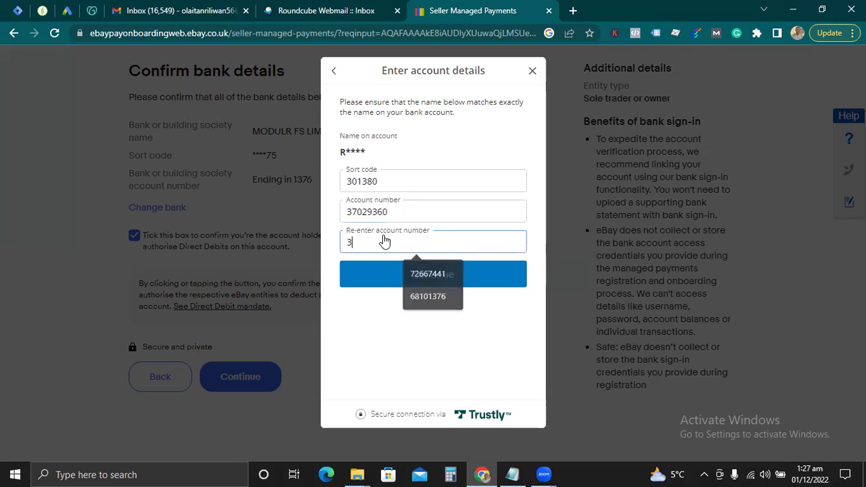
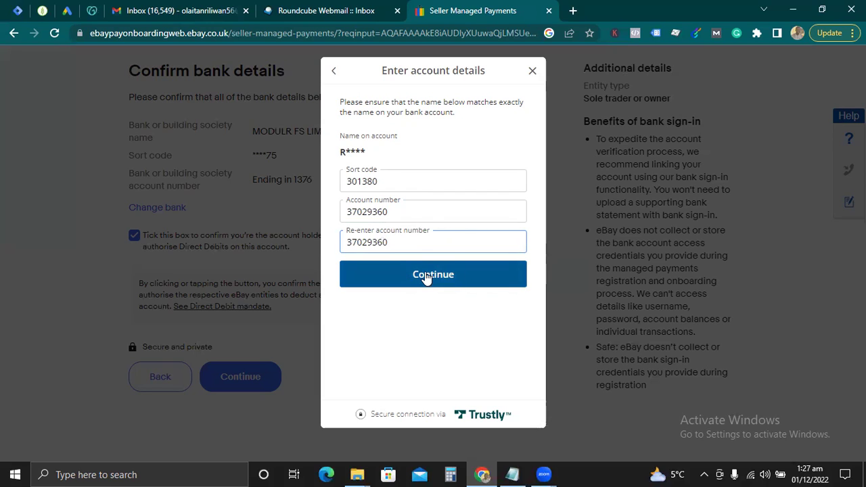
{"action": "left_click", "coordinate": [425, 277]}
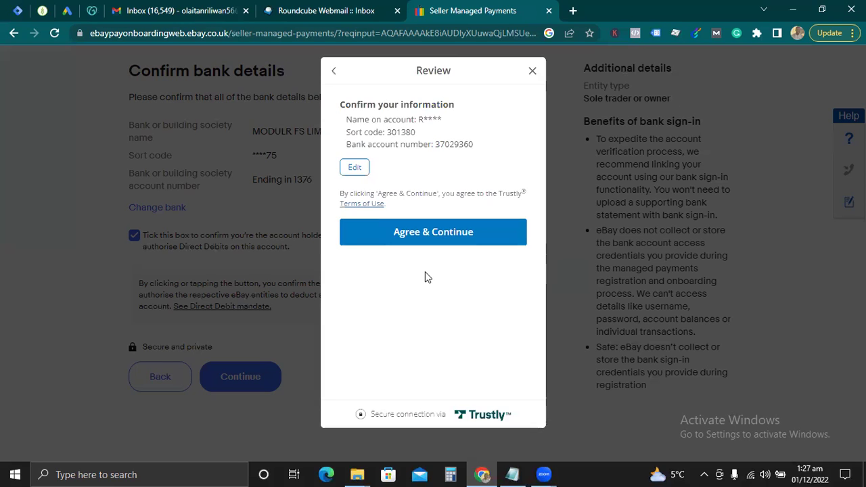
Agree to the terms, confirm being sole account holder, and submit the Lloyds Bank details.
{"action": "left_click", "coordinate": [429, 241]}
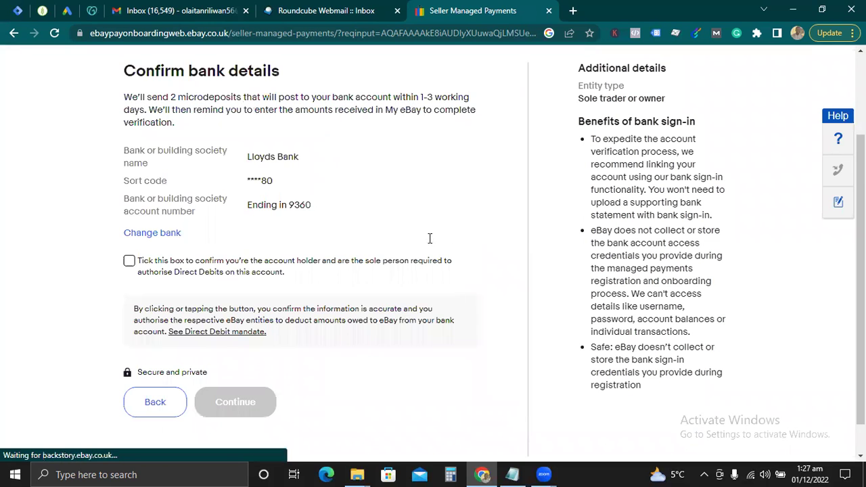
{"action": "left_click", "coordinate": [128, 261]}
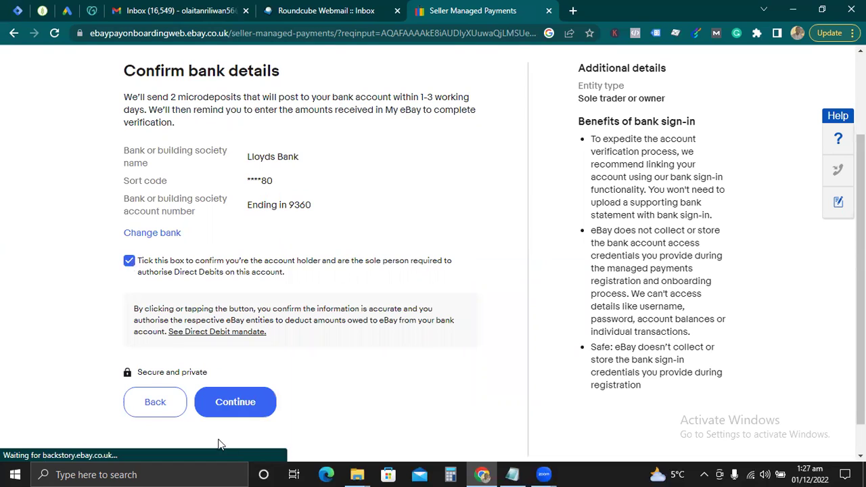
{"action": "left_click", "coordinate": [228, 401]}
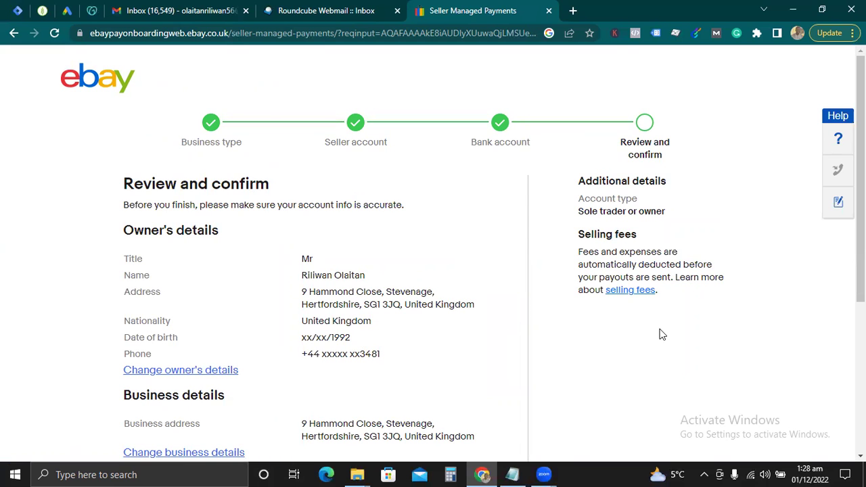
Check the owner, business and bank details on the Review and confirm page, then confirm.
{"action": "scroll", "coordinate": [860, 203], "scroll_direction": "down", "scroll_amount": 3}
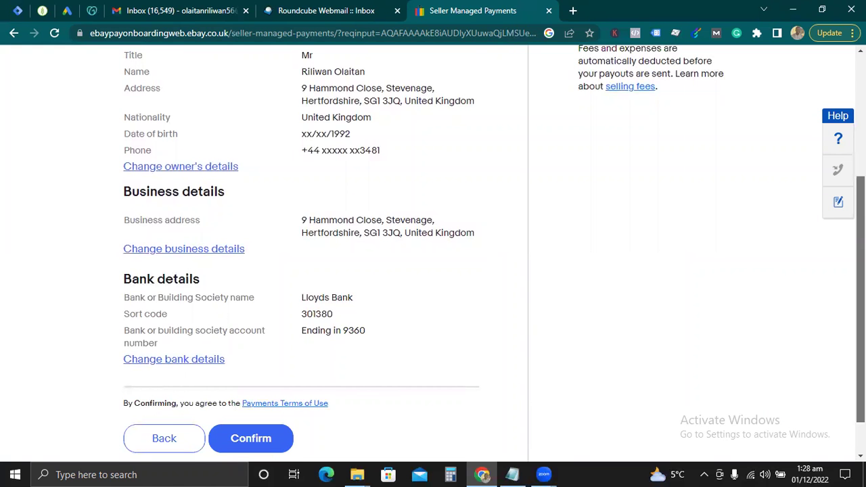
{"action": "scroll", "coordinate": [432, 257], "scroll_direction": "up", "scroll_amount": 3}
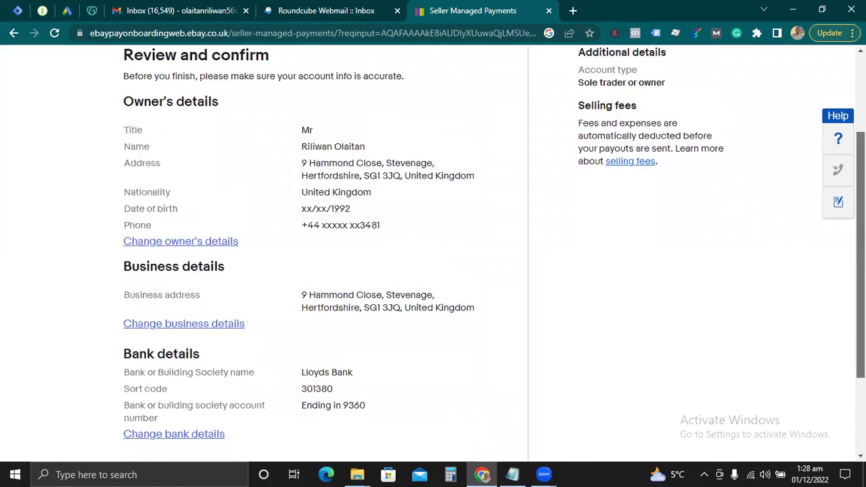
{"action": "scroll", "coordinate": [432, 257], "scroll_direction": "down", "scroll_amount": 2}
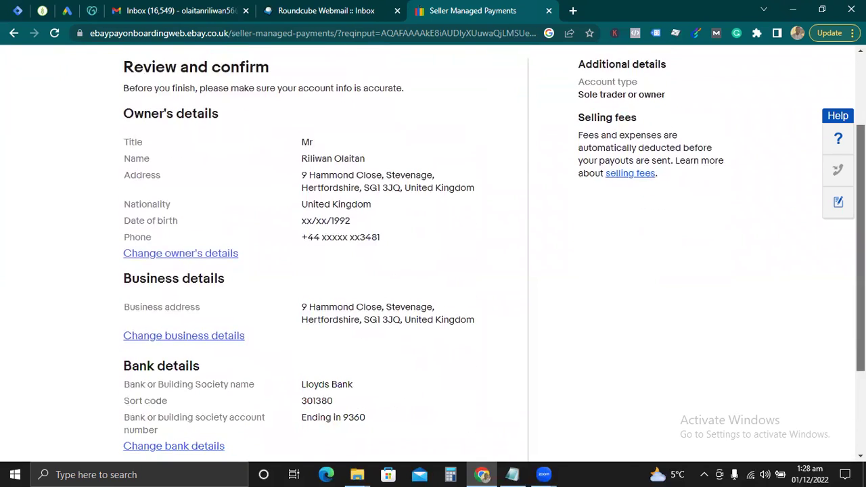
{"action": "scroll", "coordinate": [433, 257], "scroll_direction": "up", "scroll_amount": 2}
{"action": "scroll", "coordinate": [433, 257], "scroll_direction": "down", "scroll_amount": 3}
{"action": "scroll", "coordinate": [433, 257], "scroll_direction": "up", "scroll_amount": 3}
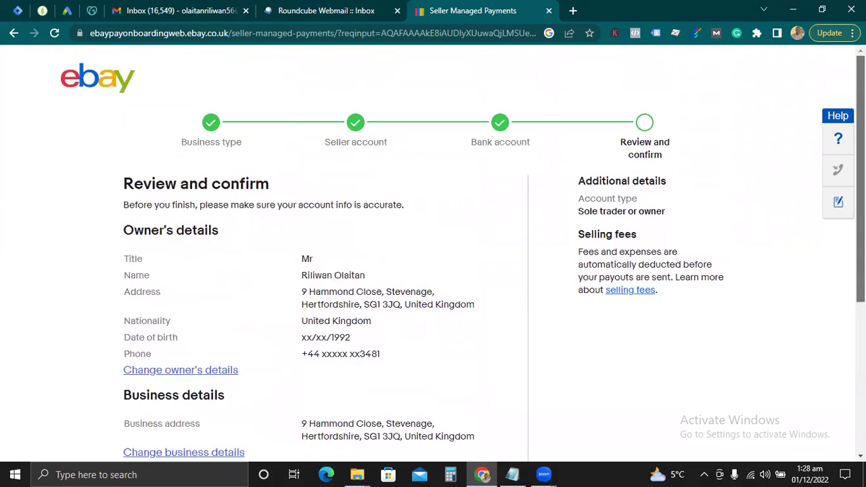
{"action": "scroll", "coordinate": [433, 257], "scroll_direction": "down", "scroll_amount": 1}
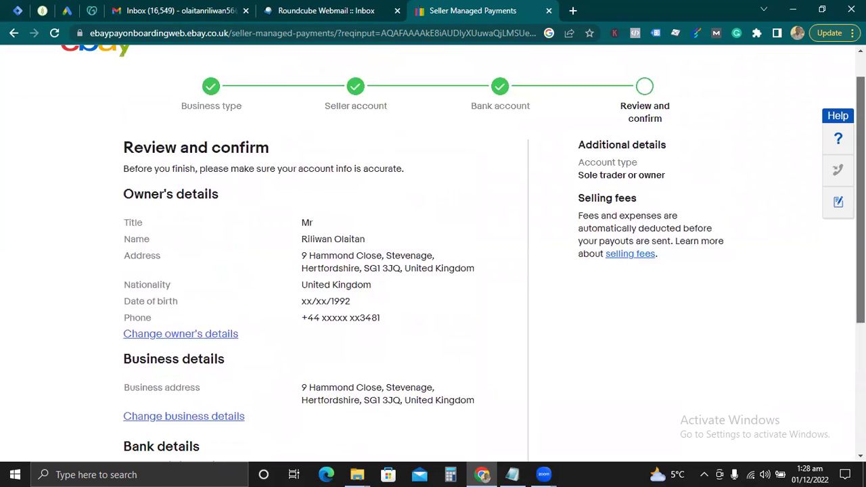
{"action": "scroll", "coordinate": [795, 244], "scroll_direction": "down", "scroll_amount": 6}
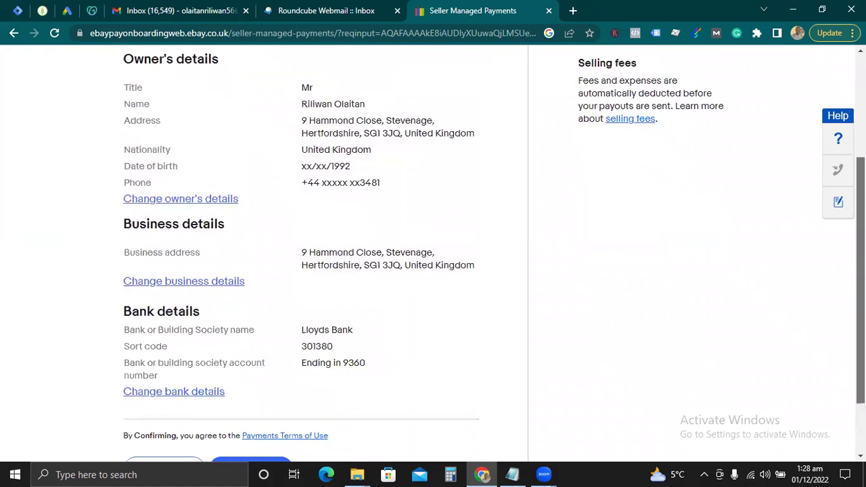
{"action": "scroll", "coordinate": [795, 244], "scroll_direction": "up", "scroll_amount": 7}
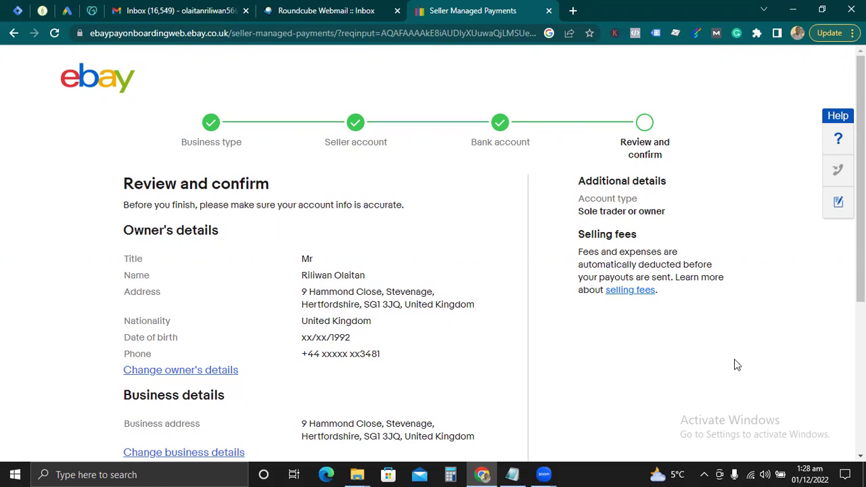
{"action": "left_click_drag", "start_coordinate": [860, 203], "coordinate": [860, 308]}
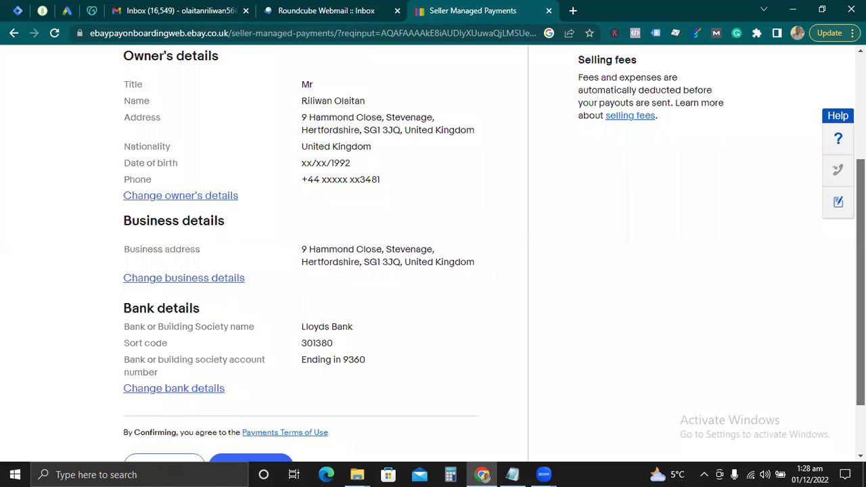
{"action": "scroll", "coordinate": [472, 437], "scroll_direction": "up", "scroll_amount": 2}
{"action": "scroll", "coordinate": [472, 437], "scroll_direction": "down", "scroll_amount": 3}
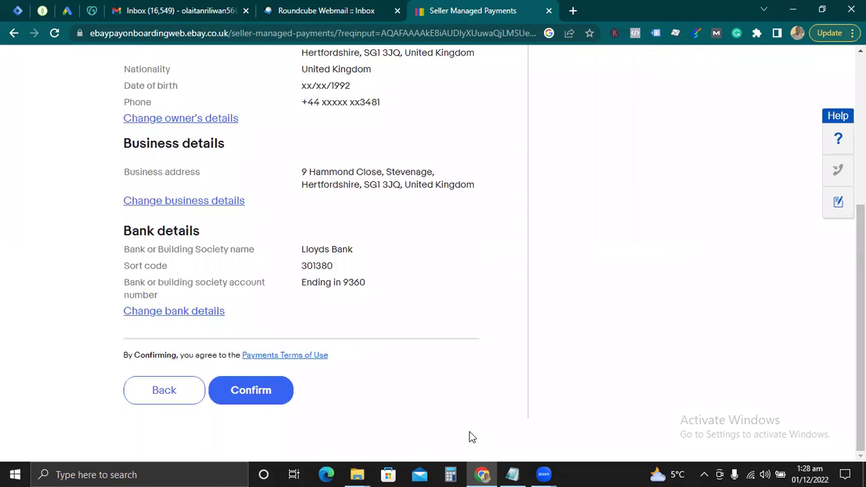
{"action": "left_click", "coordinate": [255, 390]}
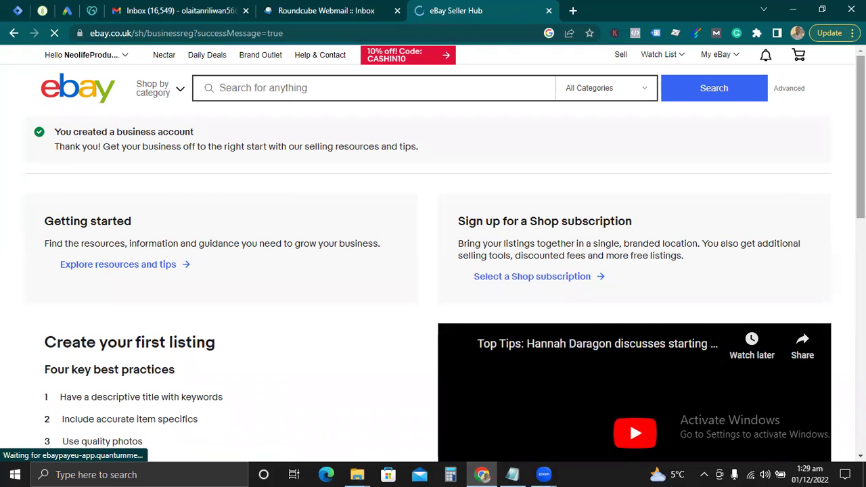
Select the four 'Four key best practices' listing tips on the Seller Hub welcome page.
{"action": "scroll", "coordinate": [306, 234], "scroll_direction": "down", "scroll_amount": 3}
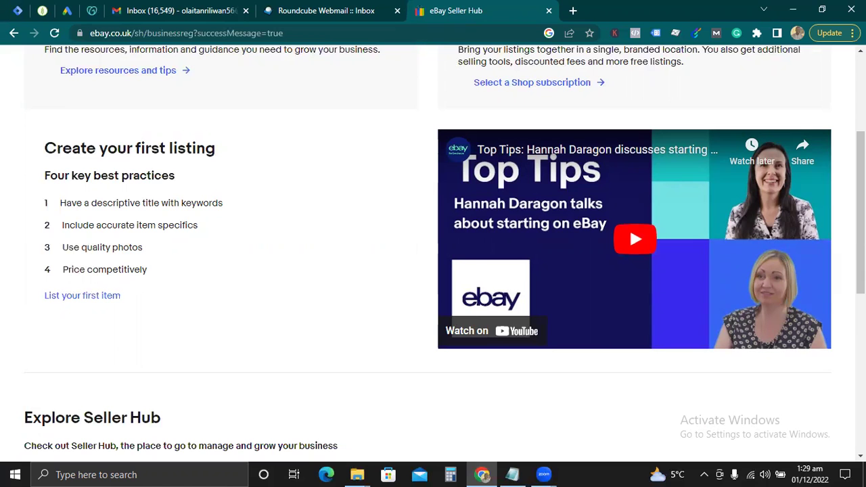
{"action": "scroll", "coordinate": [860, 212], "scroll_direction": "down", "scroll_amount": 4}
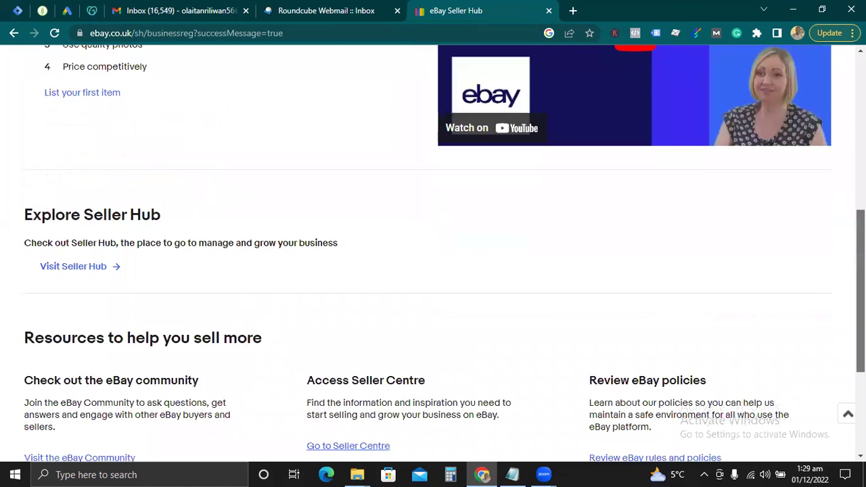
{"action": "scroll", "coordinate": [629, 282], "scroll_direction": "up", "scroll_amount": 5}
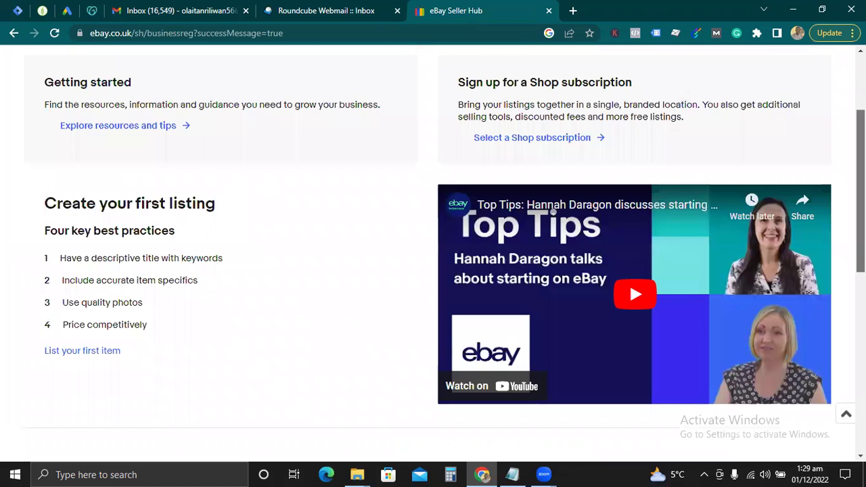
{"action": "scroll", "coordinate": [629, 281], "scroll_direction": "up", "scroll_amount": 1}
{"action": "scroll", "coordinate": [629, 316], "scroll_direction": "up", "scroll_amount": 1}
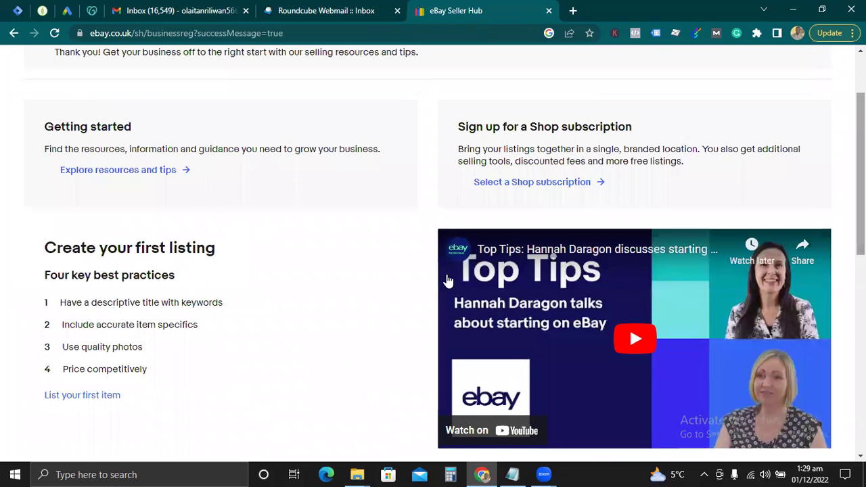
{"action": "left_click_drag", "start_coordinate": [56, 299], "coordinate": [123, 370]}
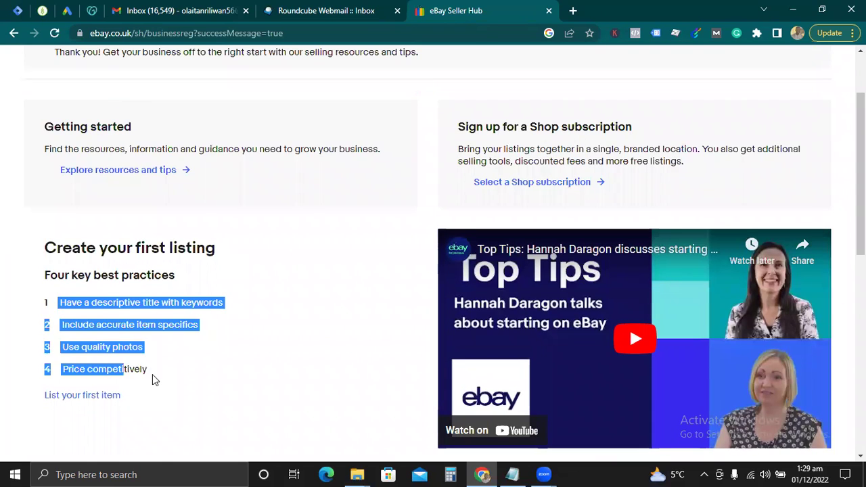
Paste the listing tips on a new line below the Neolife distributor heading in maximized Notepad.
{"action": "left_click", "coordinate": [514, 473]}
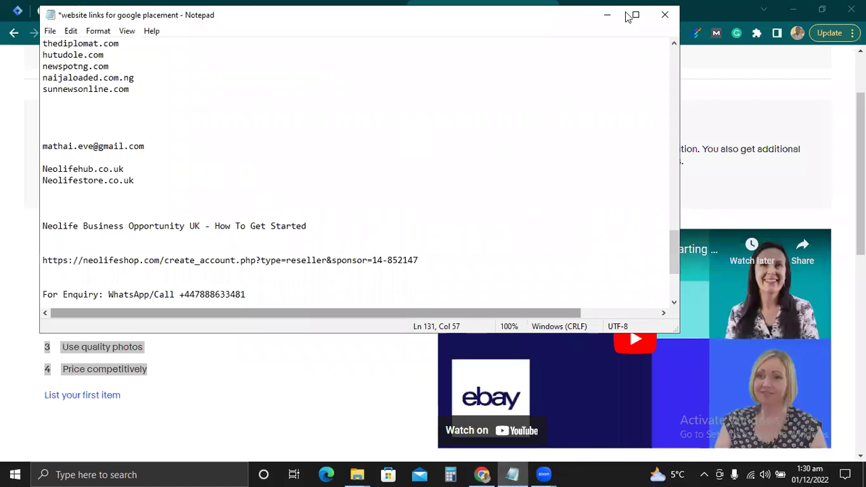
{"action": "left_click", "coordinate": [633, 15]}
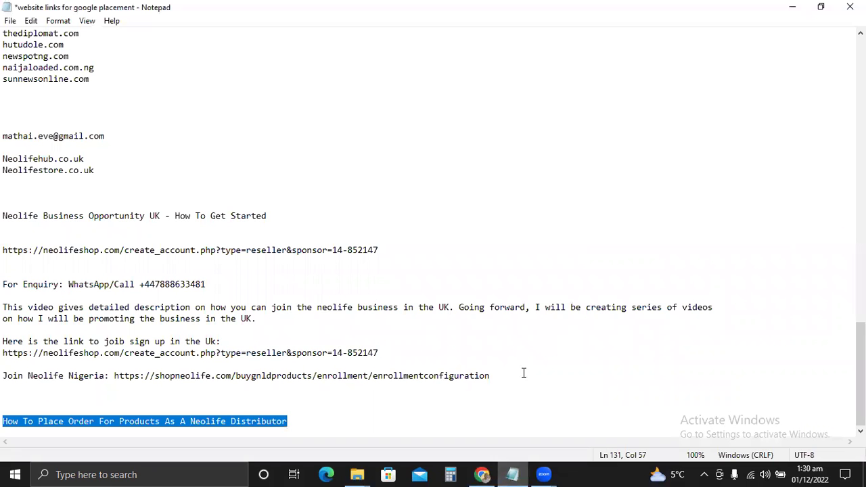
{"action": "left_click", "coordinate": [343, 420]}
{"action": "left_click", "coordinate": [342, 420]}
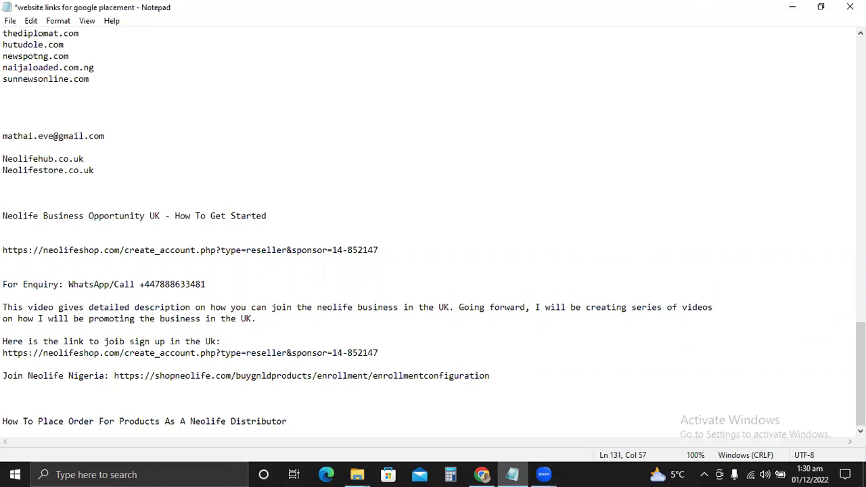
{"action": "key", "text": "Return"}
{"action": "key", "text": "Return"}
{"action": "key", "text": "Return"}
{"action": "key", "text": "Return"}
{"action": "key", "text": "Return"}
{"action": "type", "text": "Have a descriptive title with keywords 2 Include accurate item specifics 3 Use quality photos 4 Price competitively"}
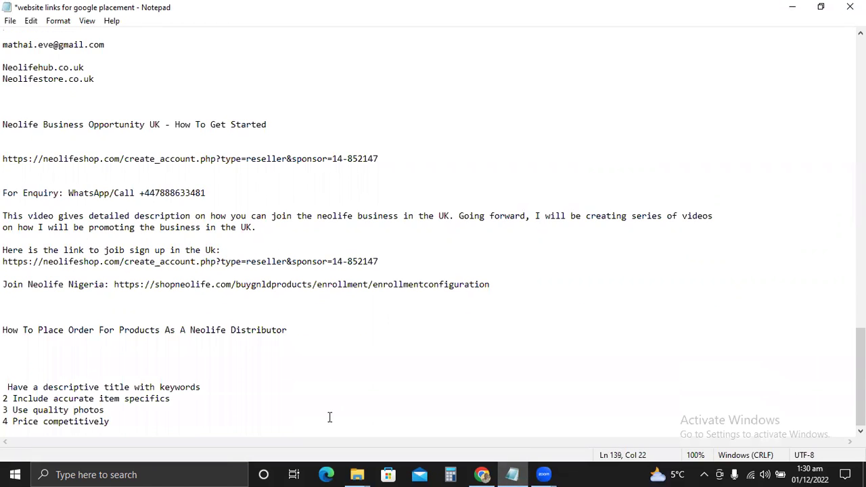
{"action": "left_click", "coordinate": [494, 473]}
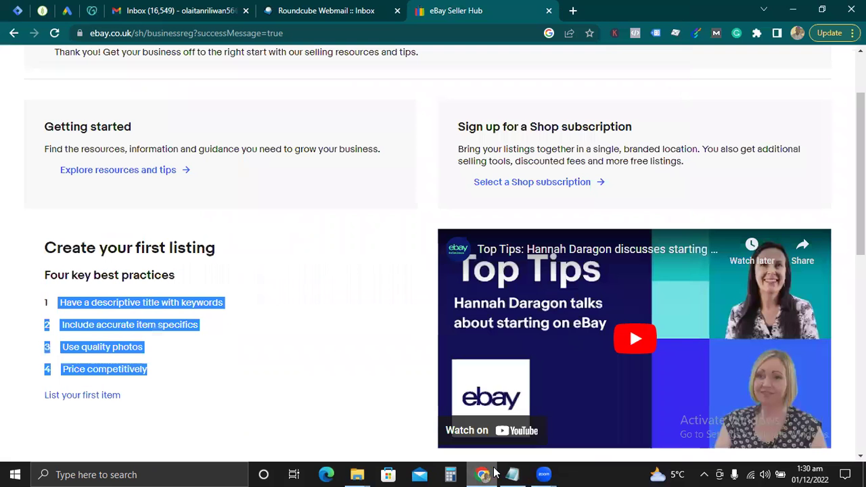
Start listing a first item and sign in again with the account password.
{"action": "left_click", "coordinate": [382, 353]}
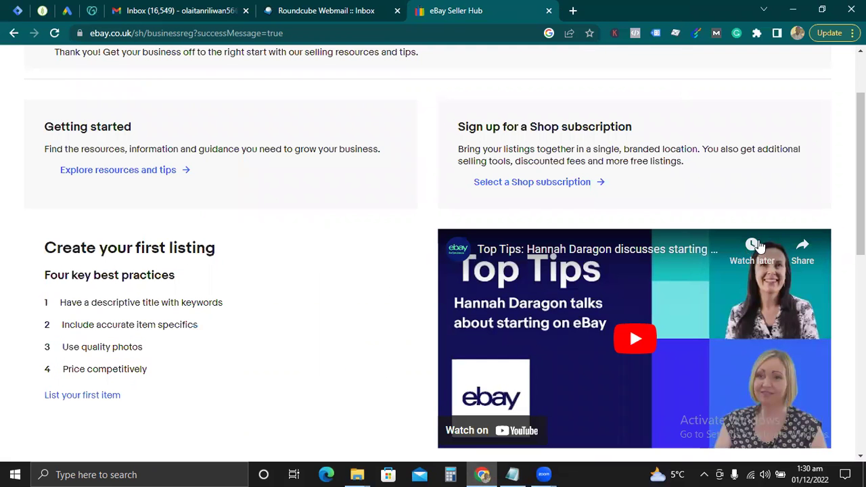
{"action": "scroll", "coordinate": [124, 363], "scroll_direction": "down", "scroll_amount": 2}
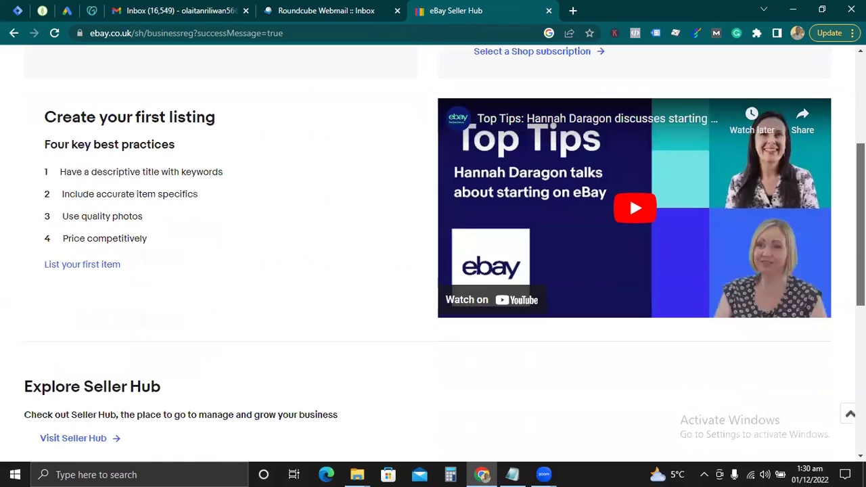
{"action": "scroll", "coordinate": [124, 362], "scroll_direction": "up", "scroll_amount": 1}
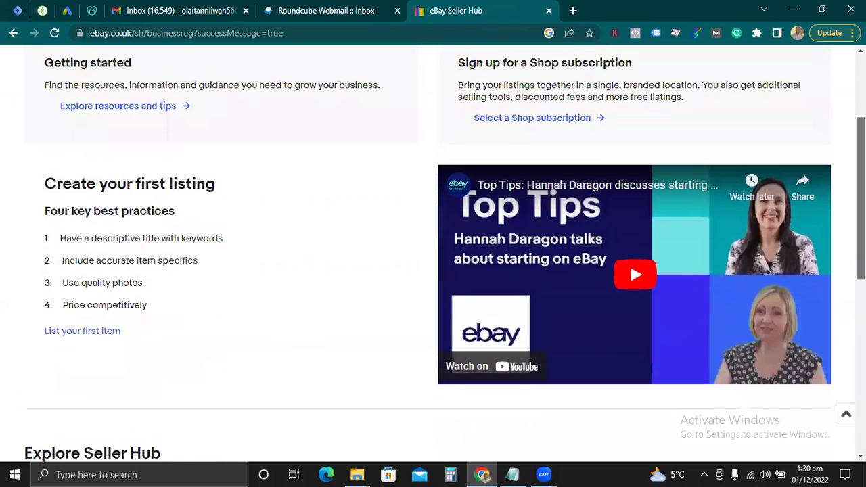
{"action": "left_click", "coordinate": [87, 336]}
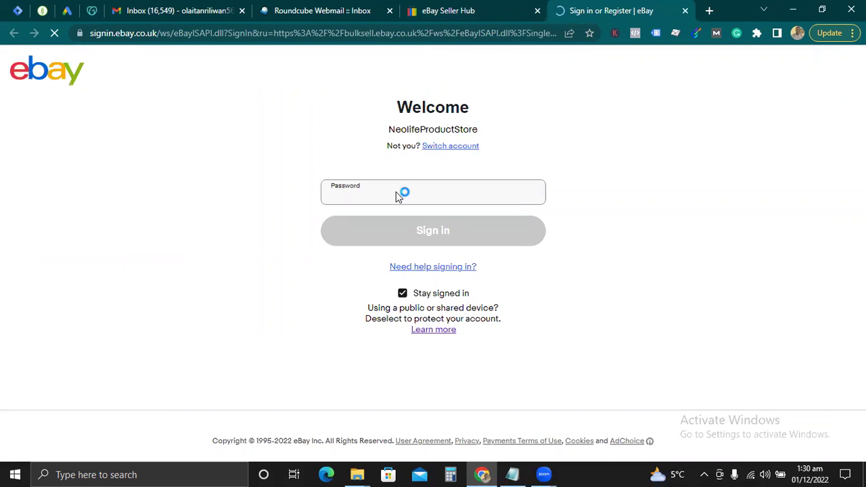
{"action": "left_click", "coordinate": [396, 191]}
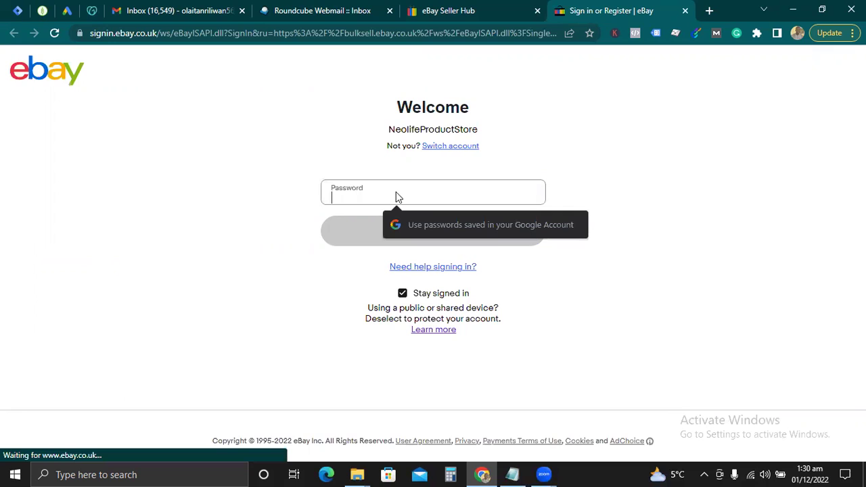
{"action": "type", "text": "•••"}
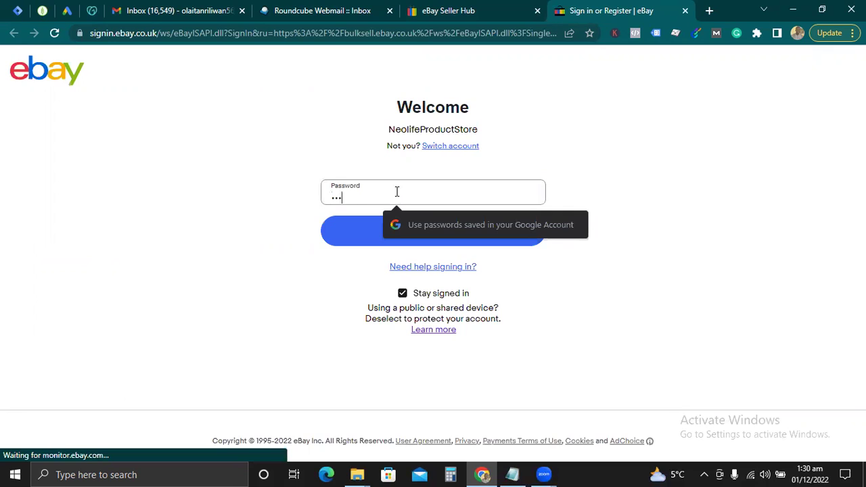
{"action": "type", "text": "••••••••••"}
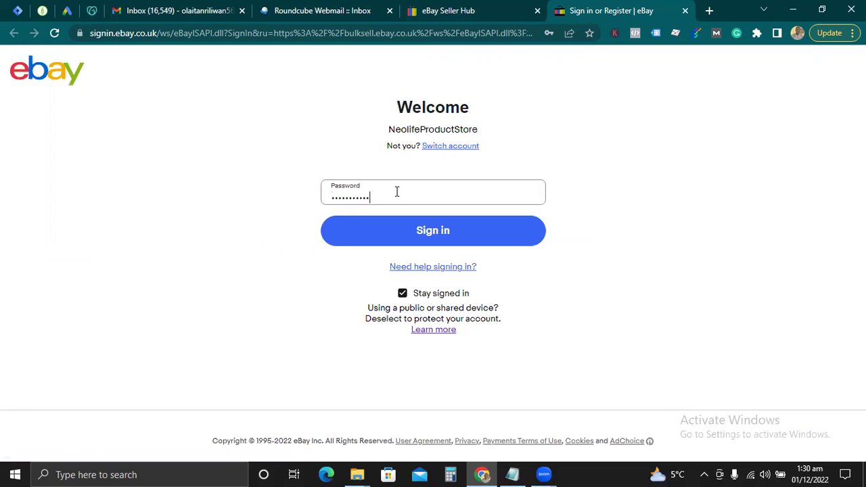
{"action": "left_click", "coordinate": [426, 230]}
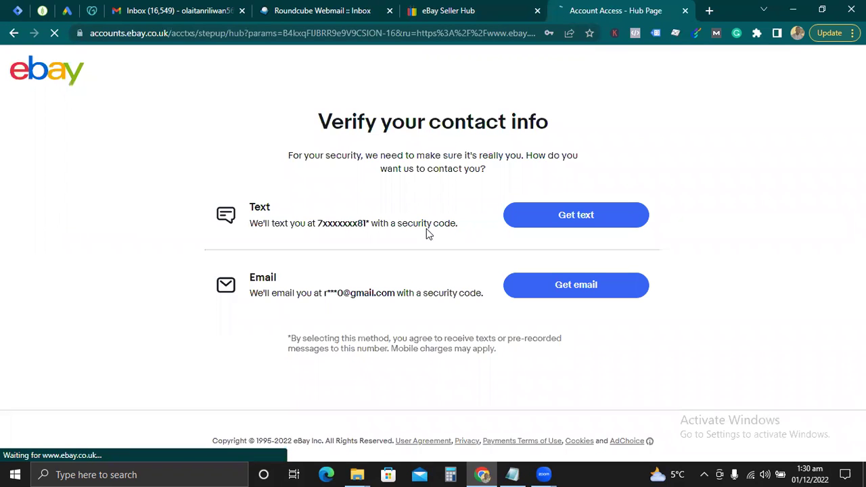
Decline saving the password, get the security code by text, and verify it.
{"action": "left_click", "coordinate": [564, 242]}
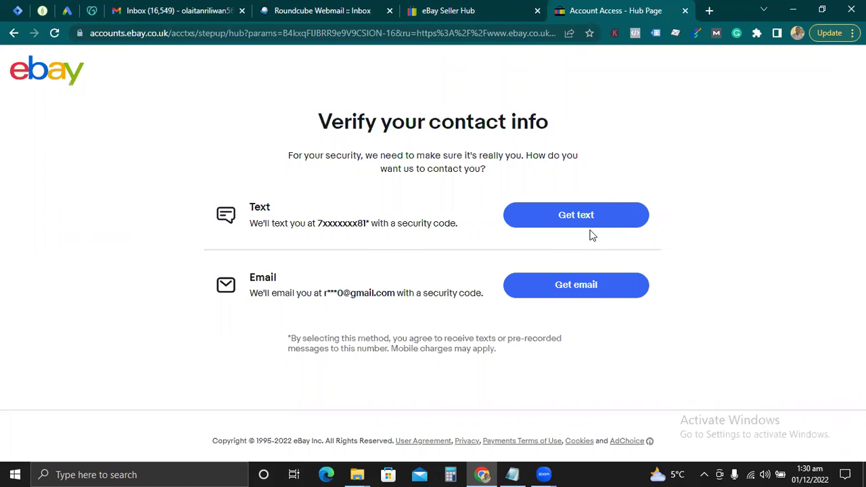
{"action": "left_click", "coordinate": [580, 213]}
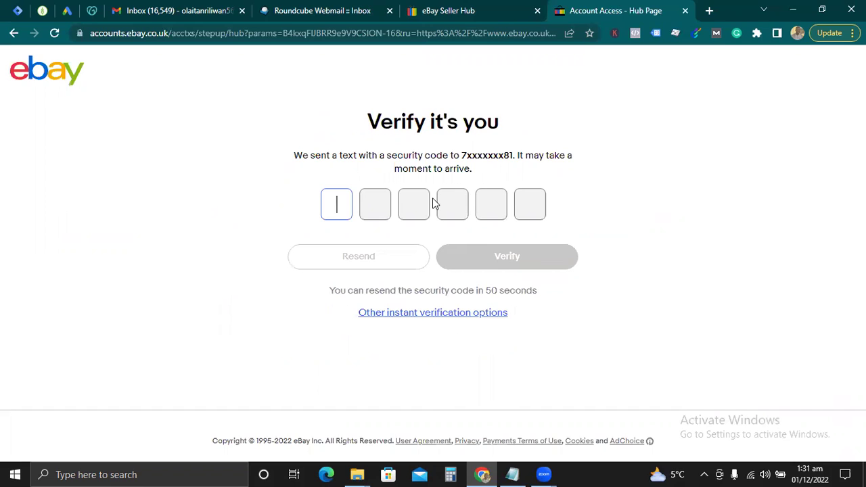
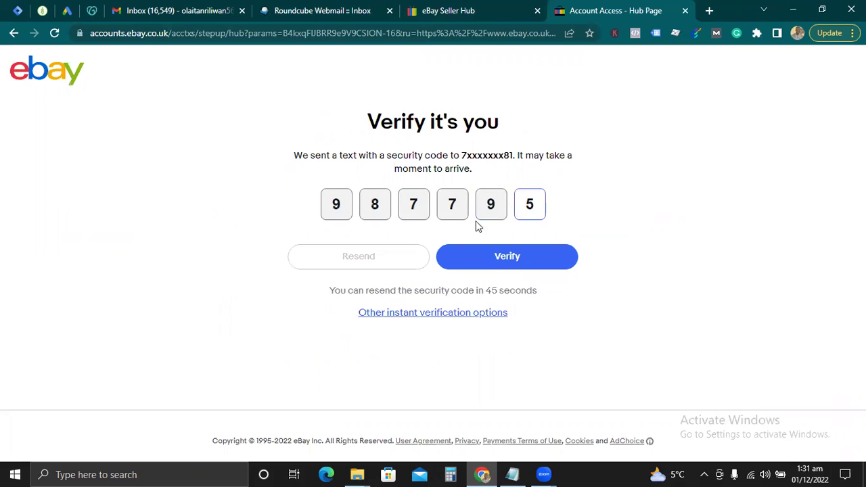
{"action": "left_click", "coordinate": [495, 255]}
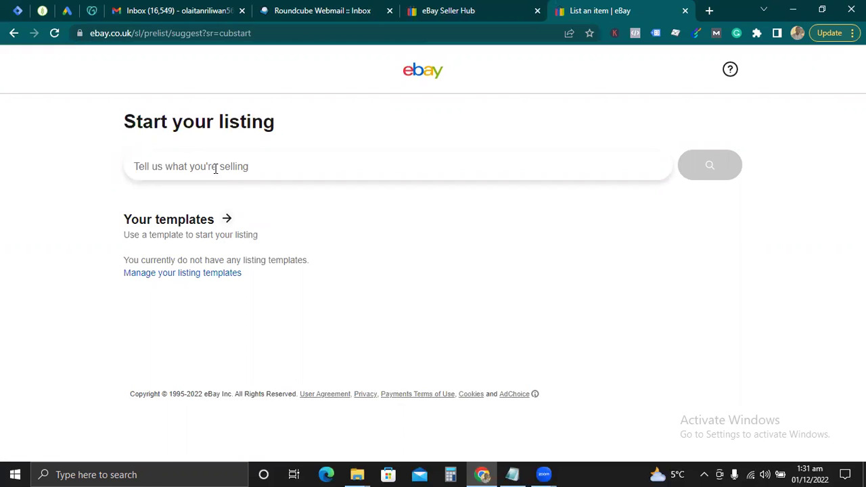
Open Manage listing templates and begin a new template via Create new template.
{"action": "left_click", "coordinate": [170, 223]}
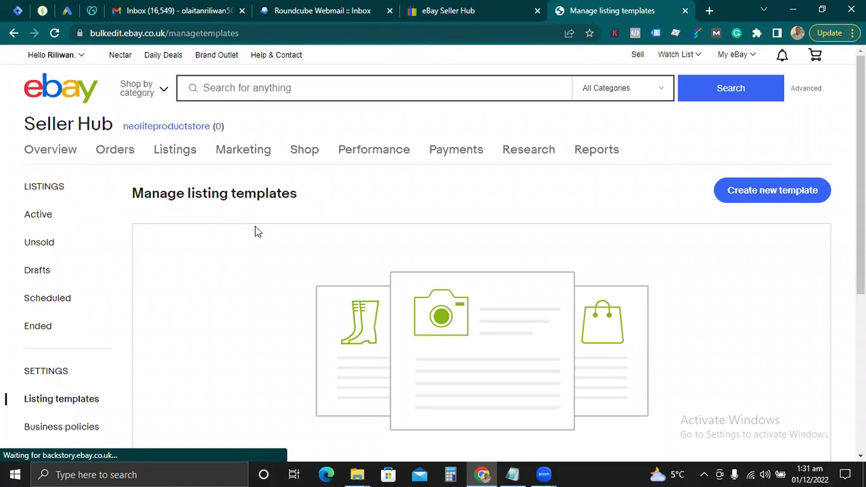
{"action": "scroll", "coordinate": [255, 230], "scroll_direction": "down", "scroll_amount": 4}
{"action": "scroll", "coordinate": [514, 257], "scroll_direction": "up", "scroll_amount": 4}
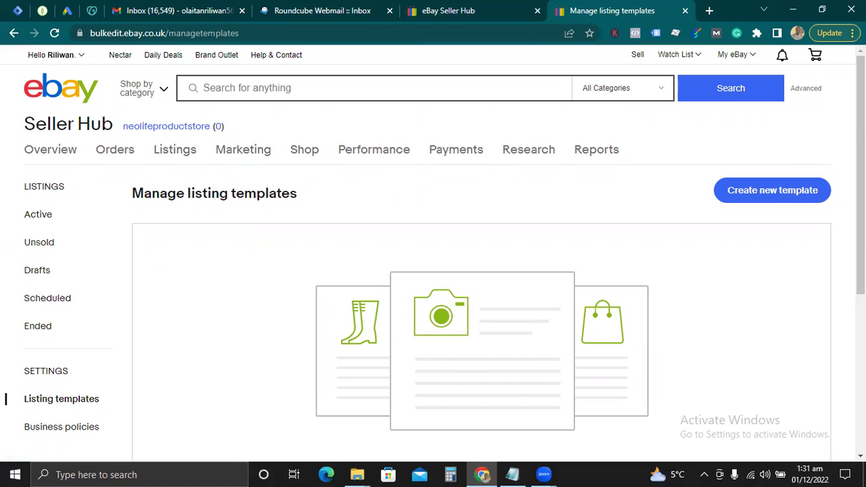
{"action": "scroll", "coordinate": [433, 270], "scroll_direction": "down", "scroll_amount": 2}
{"action": "scroll", "coordinate": [433, 270], "scroll_direction": "down", "scroll_amount": 1}
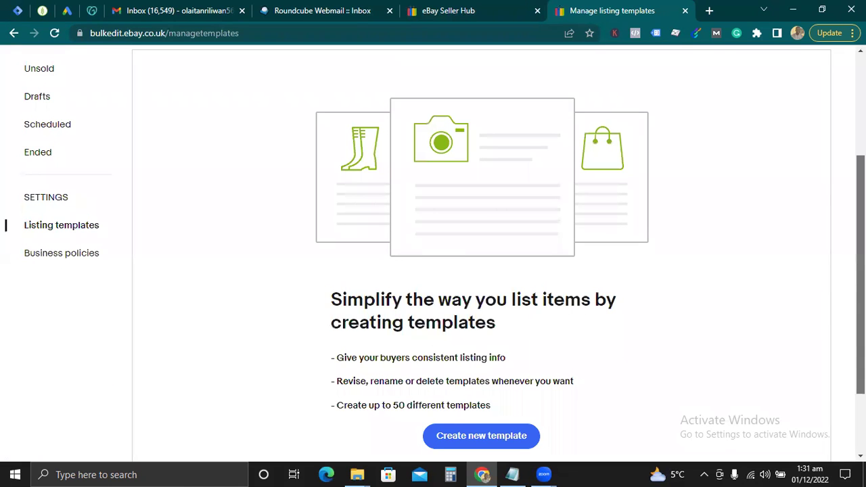
{"action": "scroll", "coordinate": [810, 293], "scroll_direction": "up", "scroll_amount": 3}
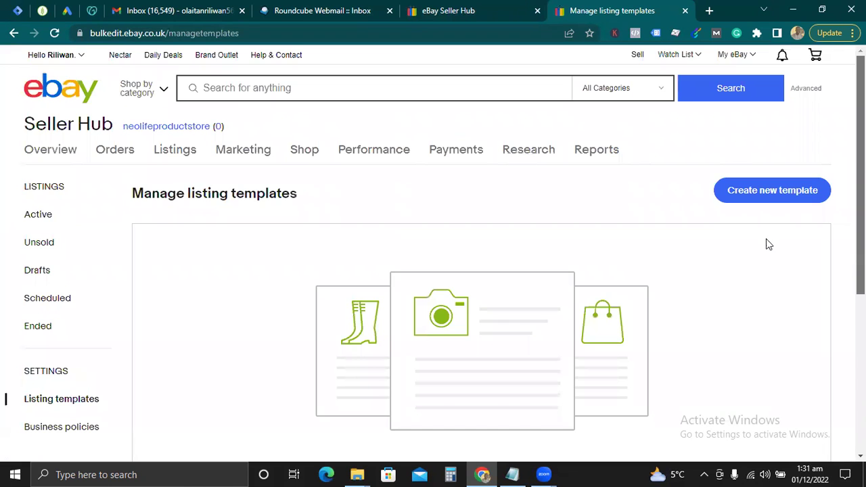
{"action": "left_click", "coordinate": [771, 196]}
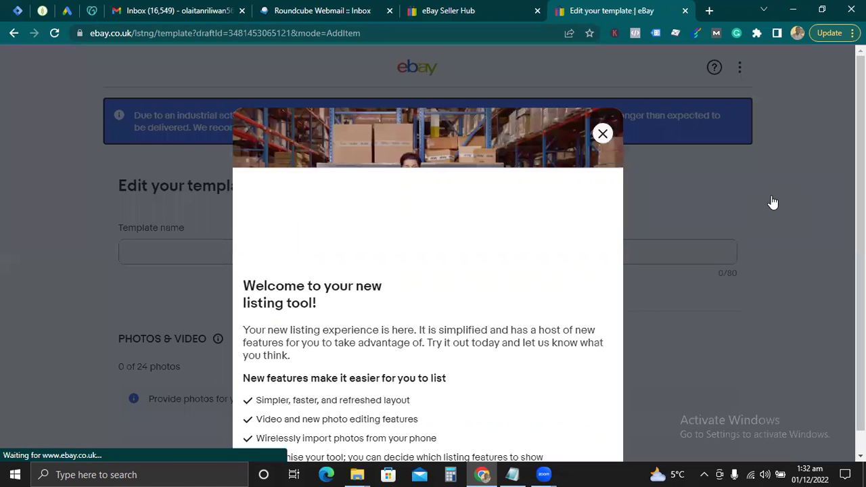
Dismiss the welcome pop-up and name the template 'Neolife Product'.
{"action": "left_click", "coordinate": [603, 134]}
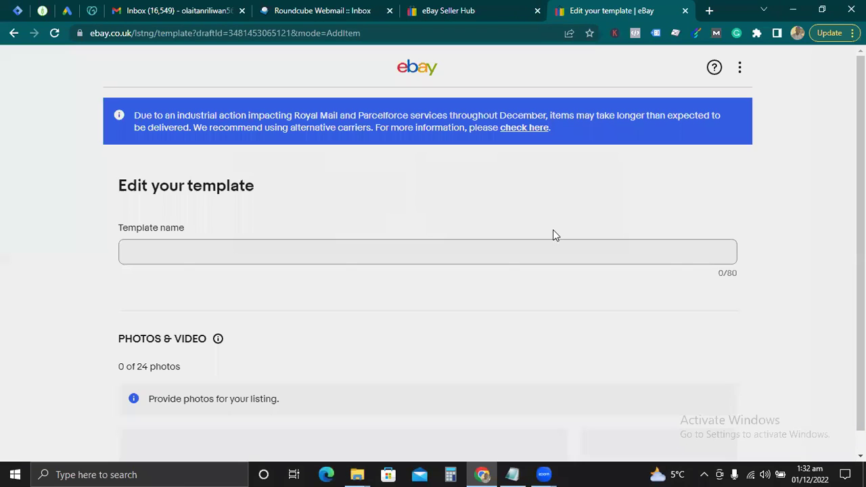
{"action": "left_click", "coordinate": [578, 256]}
{"action": "type", "text": "Neolife Prou"}
{"action": "key", "text": "BackSpace"}
{"action": "type", "text": "duct"}
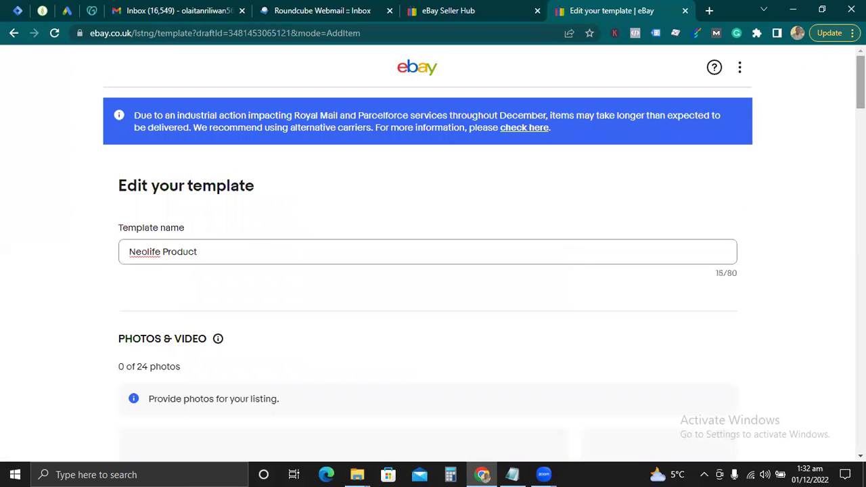
Look over the empty template form's sections, then go to the NeoLife shop tab.
{"action": "scroll", "coordinate": [433, 271], "scroll_direction": "down", "scroll_amount": 5}
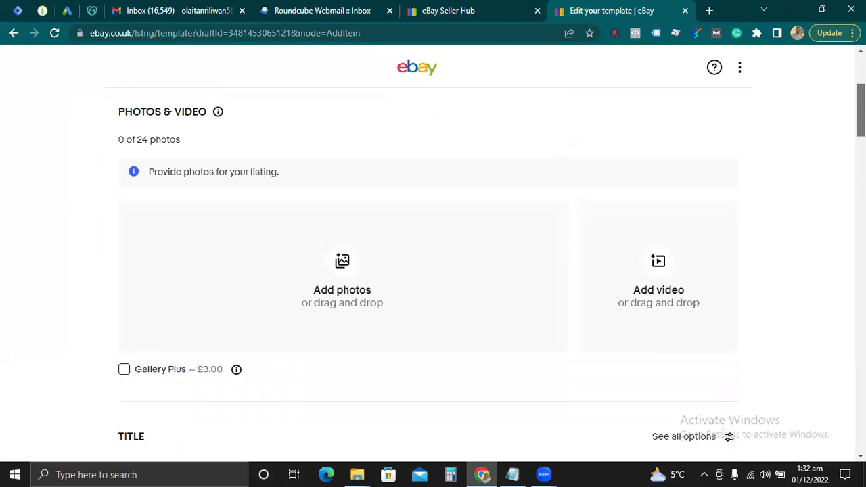
{"action": "scroll", "coordinate": [433, 271], "scroll_direction": "down", "scroll_amount": 5}
{"action": "scroll", "coordinate": [433, 271], "scroll_direction": "up", "scroll_amount": 2}
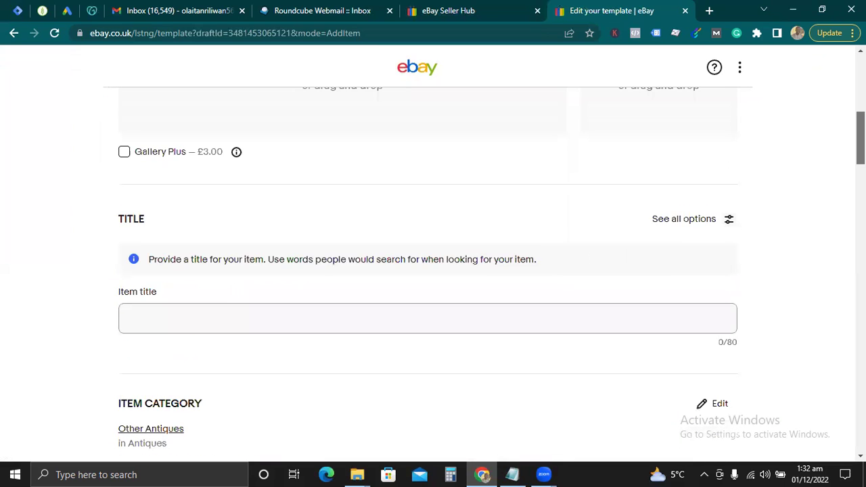
{"action": "scroll", "coordinate": [433, 271], "scroll_direction": "down", "scroll_amount": 6}
{"action": "scroll", "coordinate": [433, 270], "scroll_direction": "up", "scroll_amount": 2}
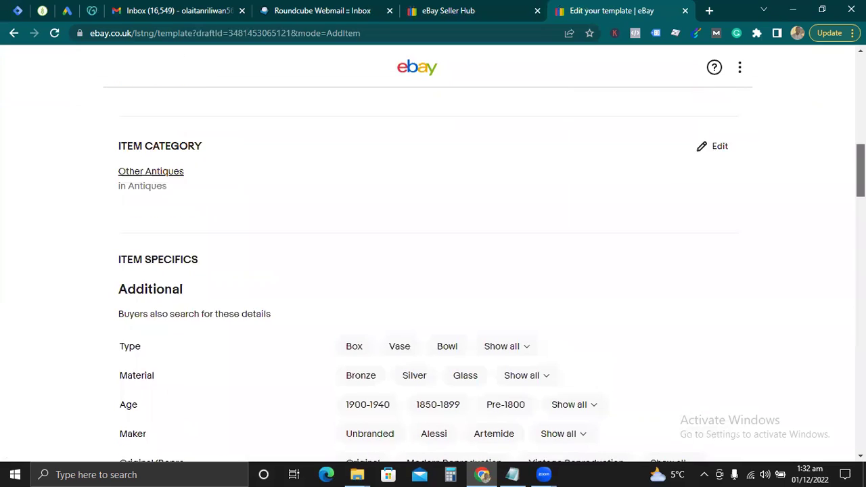
{"action": "scroll", "coordinate": [433, 270], "scroll_direction": "down", "scroll_amount": 6}
{"action": "scroll", "coordinate": [433, 271], "scroll_direction": "up", "scroll_amount": 1}
{"action": "scroll", "coordinate": [433, 270], "scroll_direction": "down", "scroll_amount": 7}
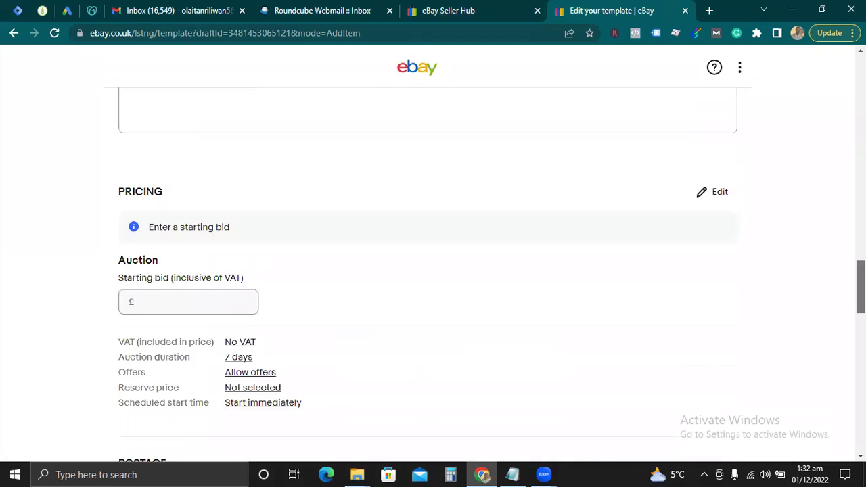
{"action": "scroll", "coordinate": [433, 270], "scroll_direction": "down", "scroll_amount": 5}
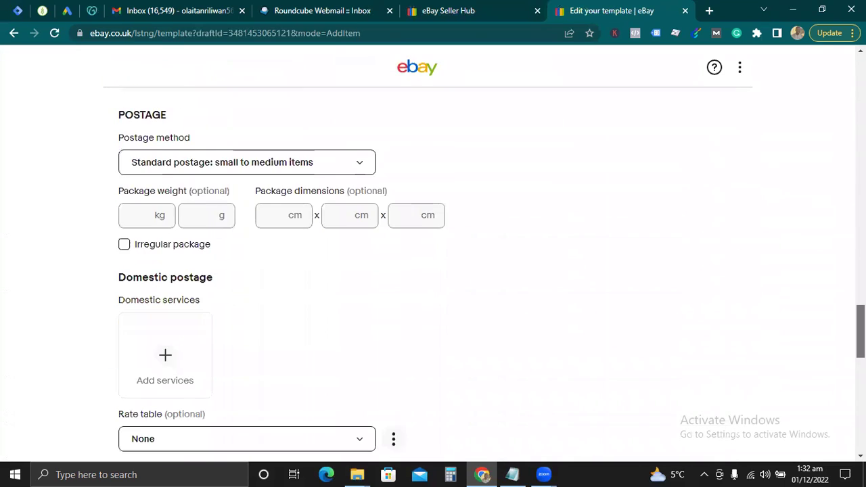
{"action": "scroll", "coordinate": [433, 271], "scroll_direction": "down", "scroll_amount": 5}
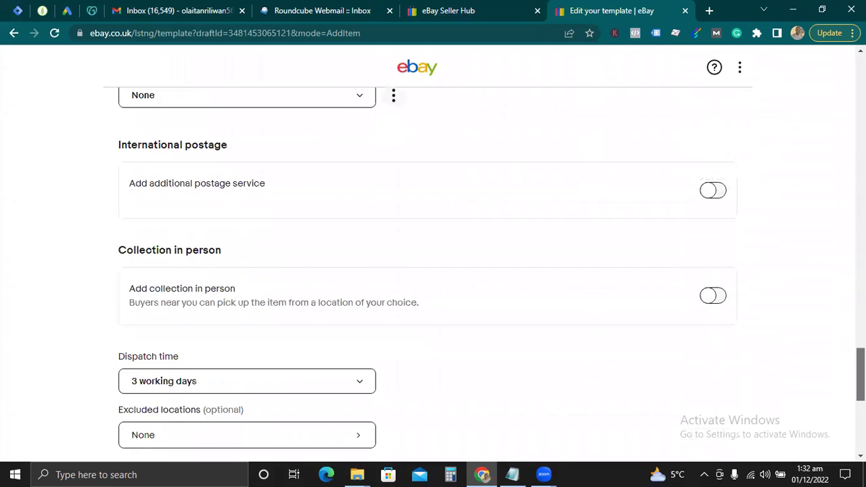
{"action": "scroll", "coordinate": [432, 271], "scroll_direction": "down", "scroll_amount": 3}
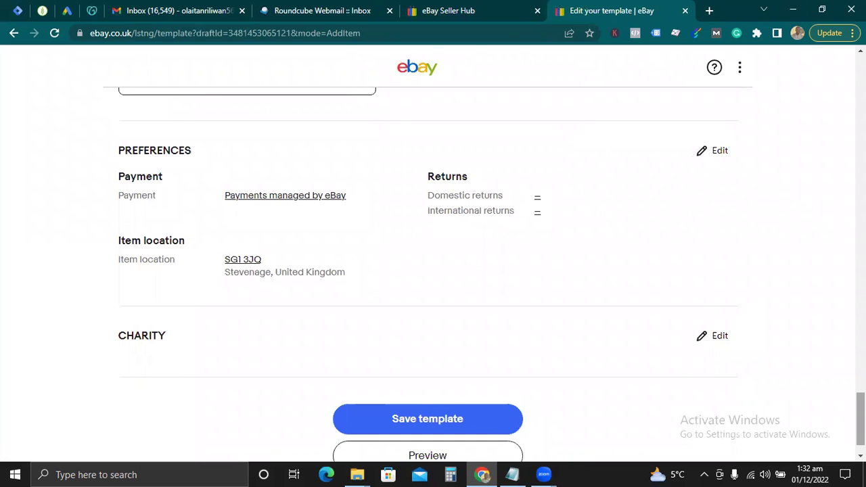
{"action": "scroll", "coordinate": [433, 270], "scroll_direction": "down", "scroll_amount": 1}
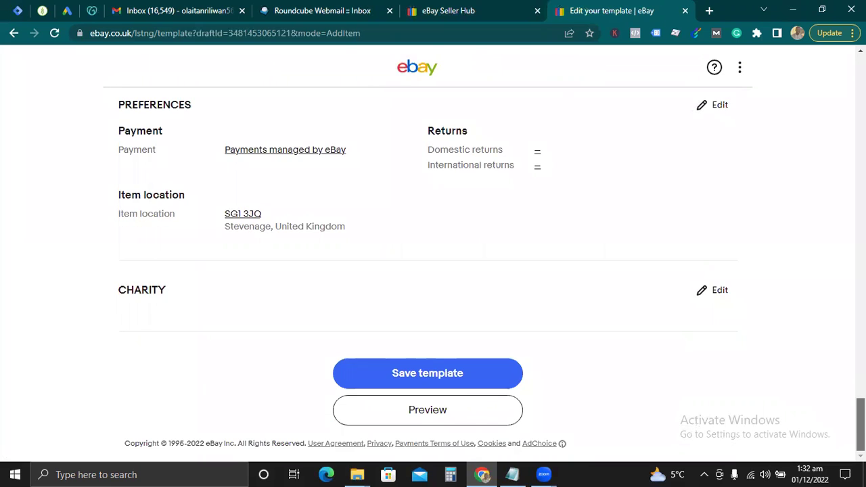
{"action": "scroll", "coordinate": [433, 270], "scroll_direction": "up", "scroll_amount": 15}
{"action": "scroll", "coordinate": [433, 271], "scroll_direction": "up", "scroll_amount": 5}
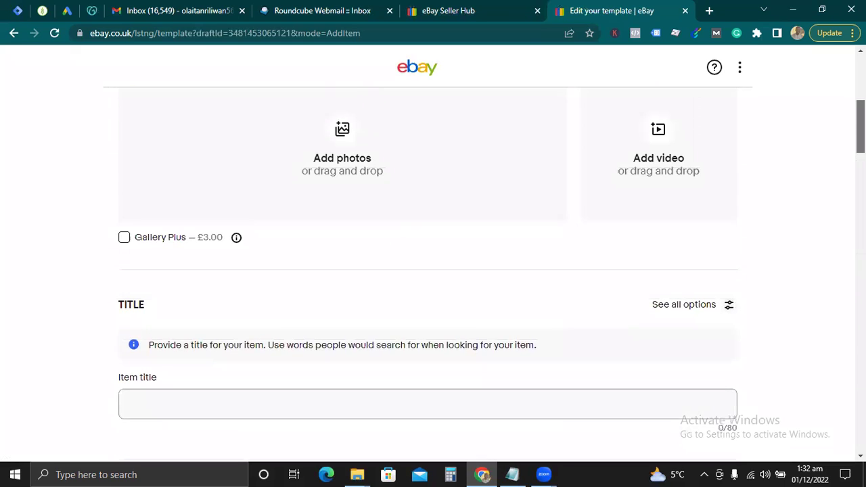
{"action": "scroll", "coordinate": [432, 270], "scroll_direction": "up", "scroll_amount": 1}
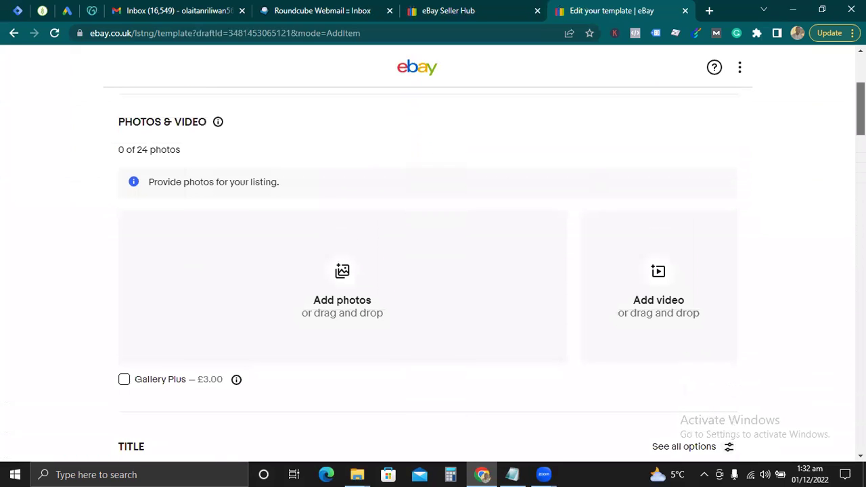
{"action": "scroll", "coordinate": [433, 270], "scroll_direction": "up", "scroll_amount": 4}
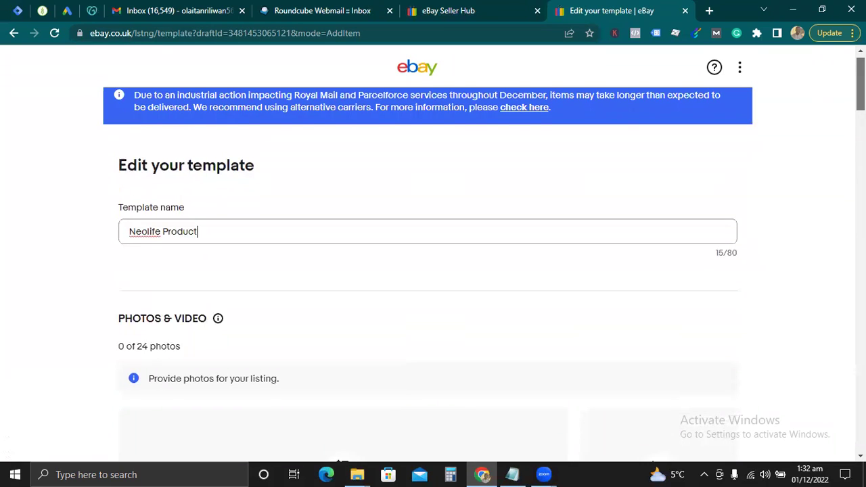
{"action": "scroll", "coordinate": [433, 271], "scroll_direction": "down", "scroll_amount": 5}
{"action": "scroll", "coordinate": [433, 270], "scroll_direction": "up", "scroll_amount": 3}
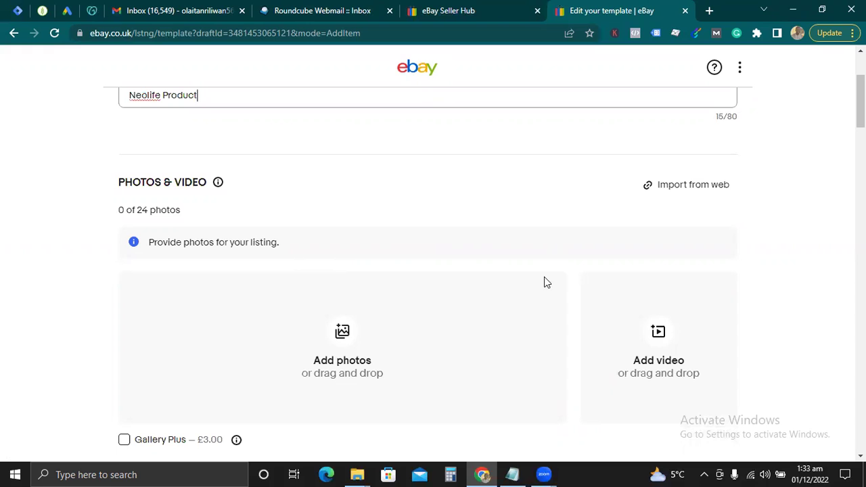
{"action": "left_click_drag", "start_coordinate": [860, 102], "coordinate": [860, 129]}
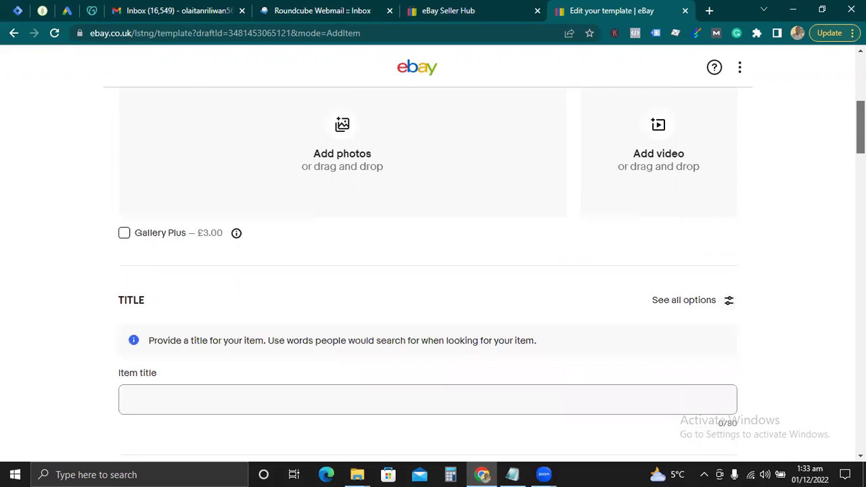
{"action": "scroll", "coordinate": [432, 270], "scroll_direction": "up", "scroll_amount": 2}
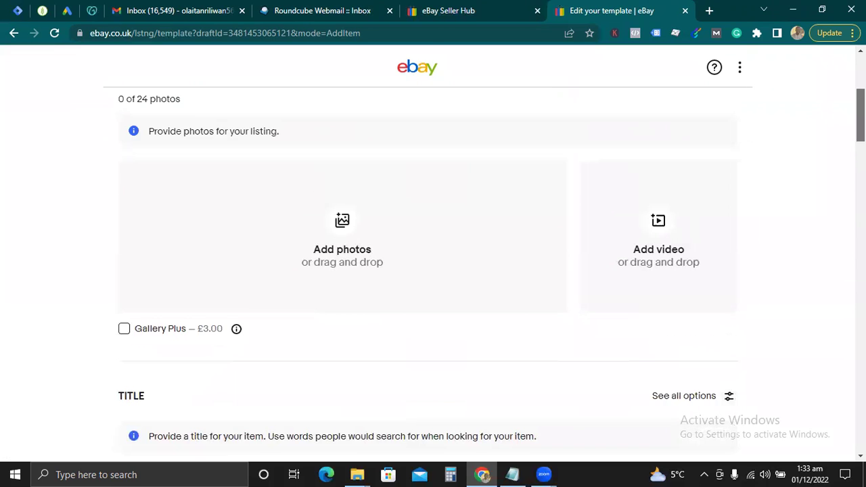
{"action": "scroll", "coordinate": [427, 269], "scroll_direction": "down", "scroll_amount": 2}
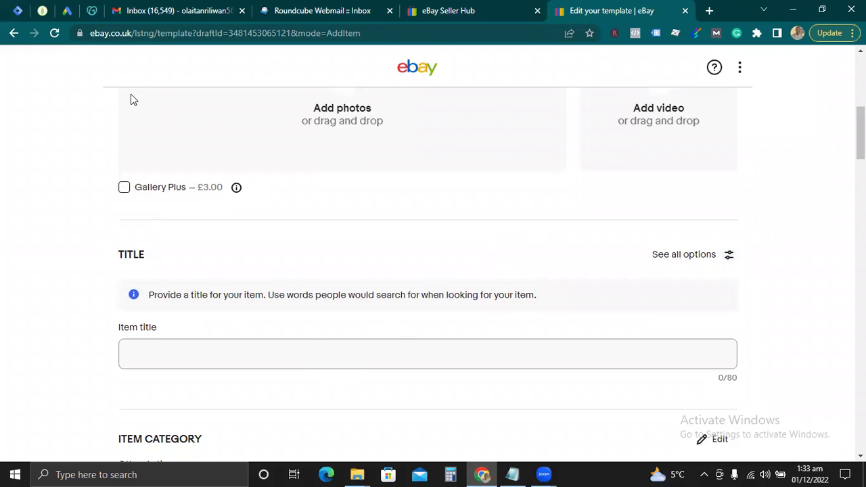
{"action": "left_click", "coordinate": [44, 14]}
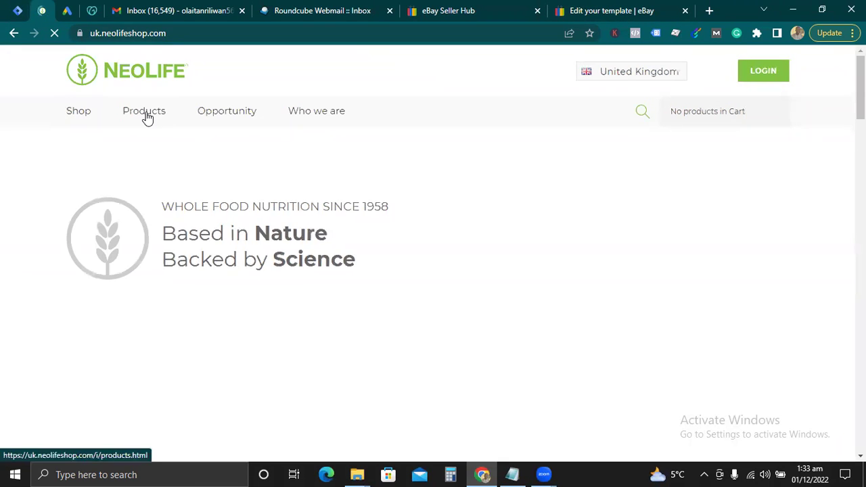
Go from NeoLife Products to the Nutritionals listing and open the Aloe Vera Plus drink page.
{"action": "left_click", "coordinate": [145, 117]}
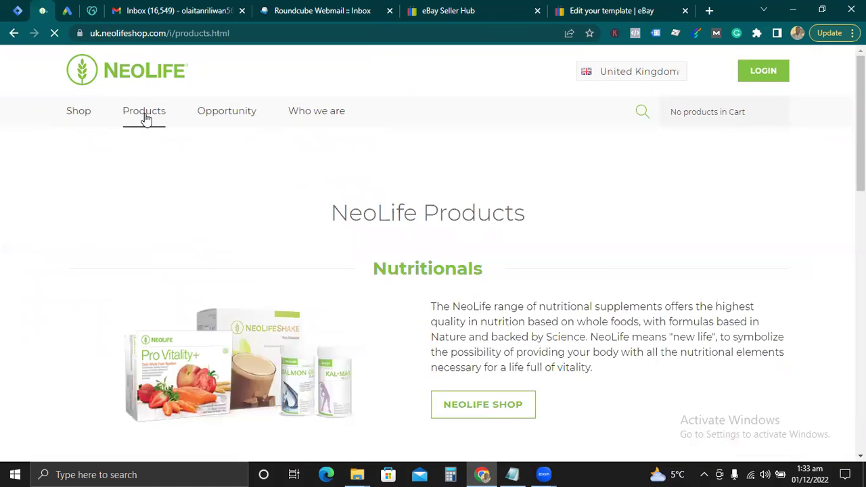
{"action": "left_click", "coordinate": [490, 361]}
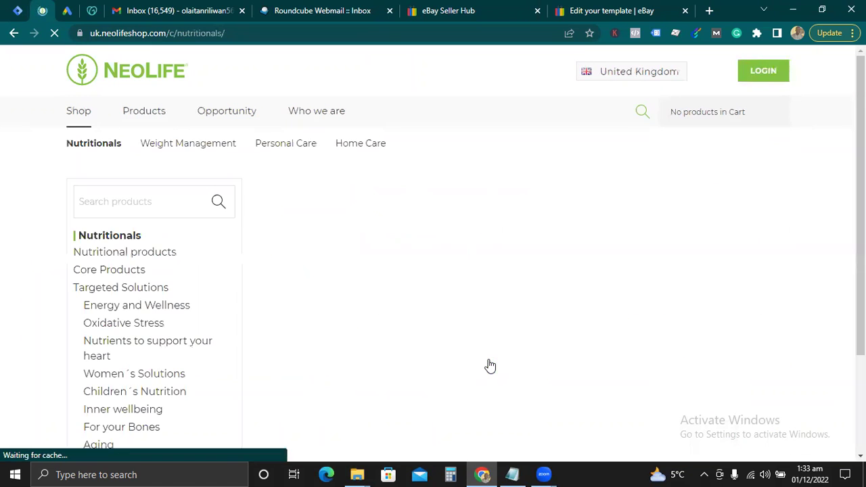
{"action": "scroll", "coordinate": [489, 366], "scroll_direction": "down", "scroll_amount": 4}
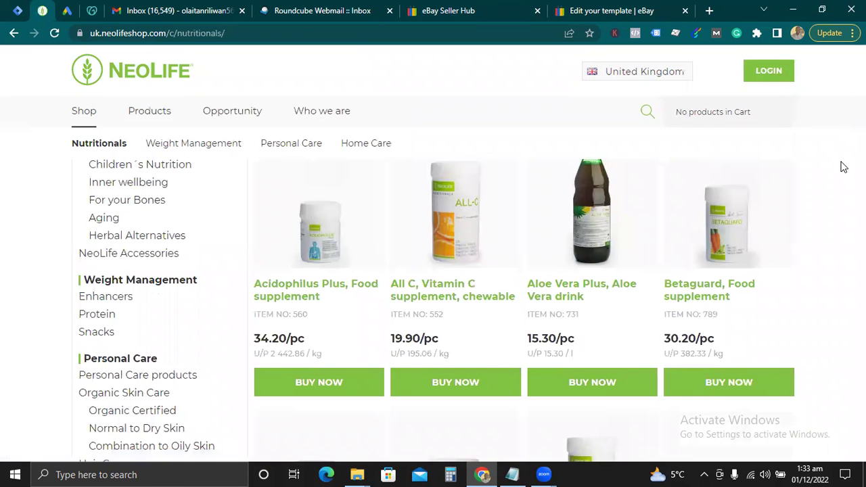
{"action": "scroll", "coordinate": [843, 167], "scroll_direction": "up", "scroll_amount": 4}
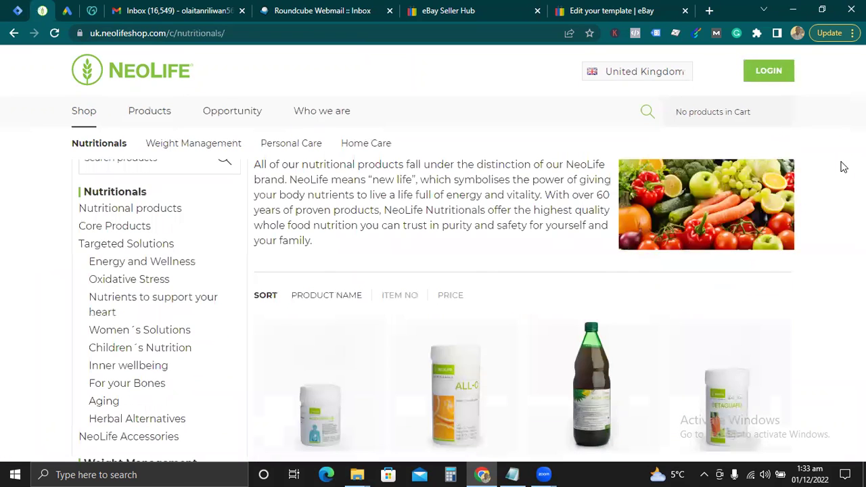
{"action": "scroll", "coordinate": [842, 167], "scroll_direction": "down", "scroll_amount": 3}
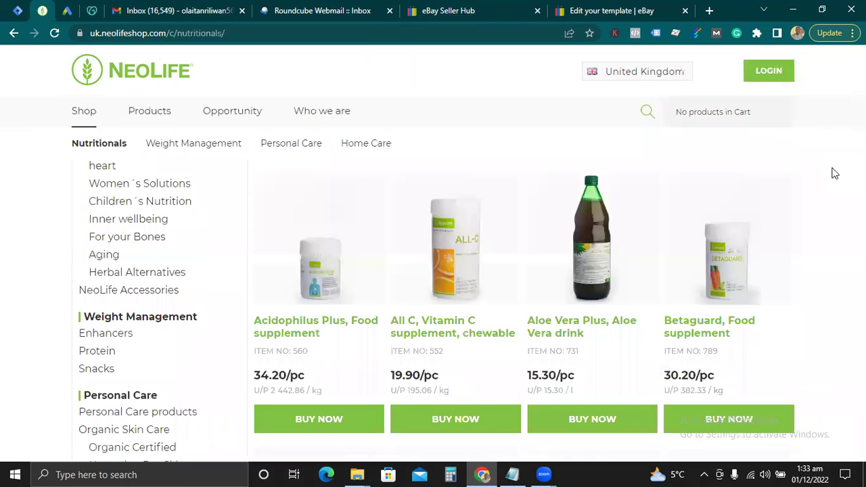
{"action": "left_click", "coordinate": [585, 329]}
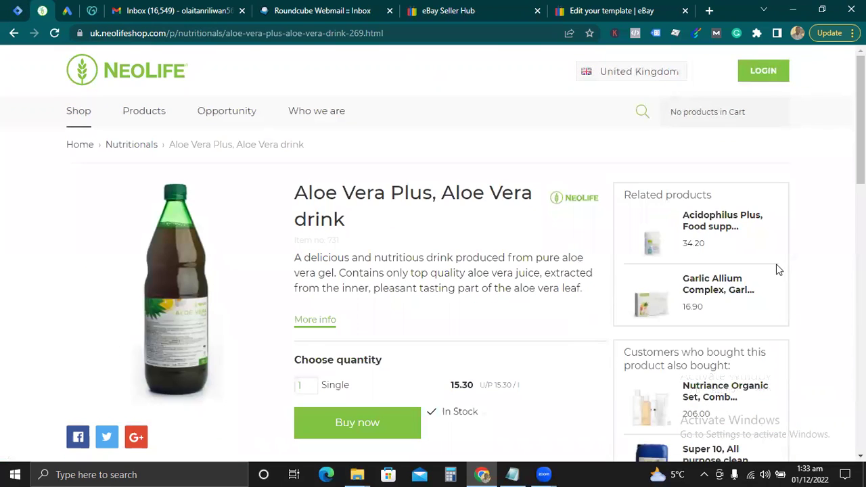
{"action": "scroll", "coordinate": [433, 270], "scroll_direction": "down", "scroll_amount": 1}
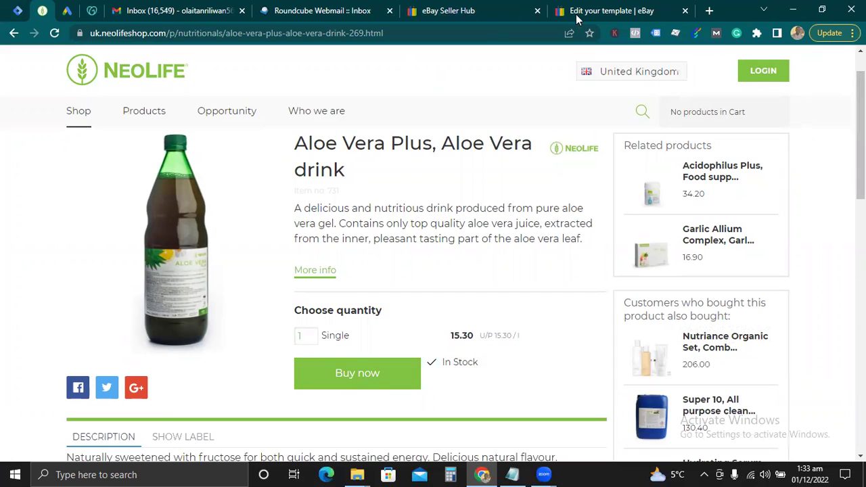
Back in the eBay template, enter 'Neolife Aloe Vera Plus' as the item title.
{"action": "key", "text": "ctrl+9"}
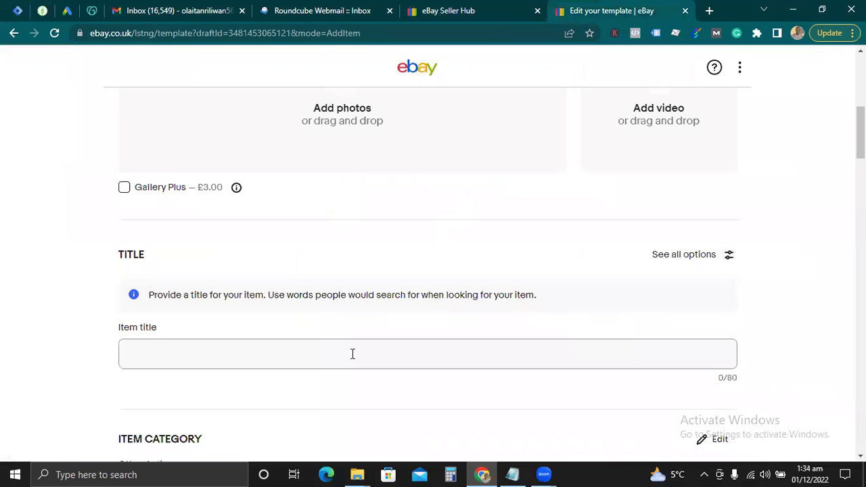
{"action": "left_click", "coordinate": [352, 353]}
{"action": "type", "text": "Neolife Aloe Ve"}
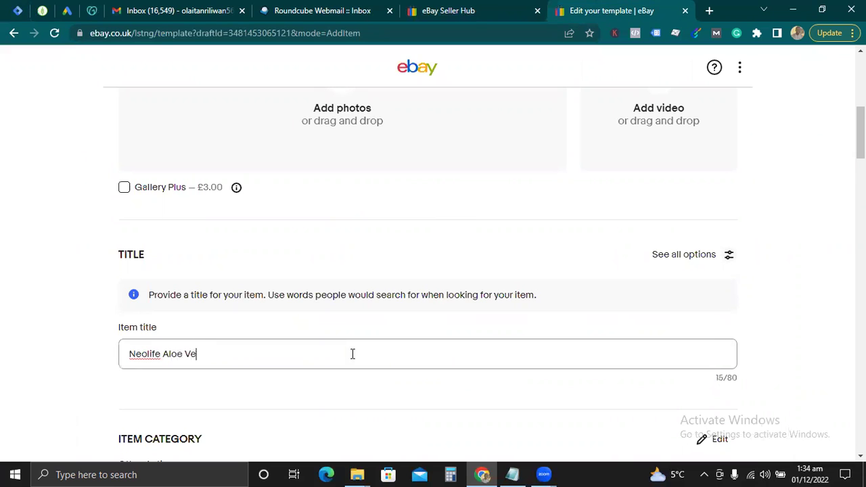
{"action": "type", "text": "ra Plus"}
{"action": "scroll", "coordinate": [282, 281], "scroll_direction": "up", "scroll_amount": 3}
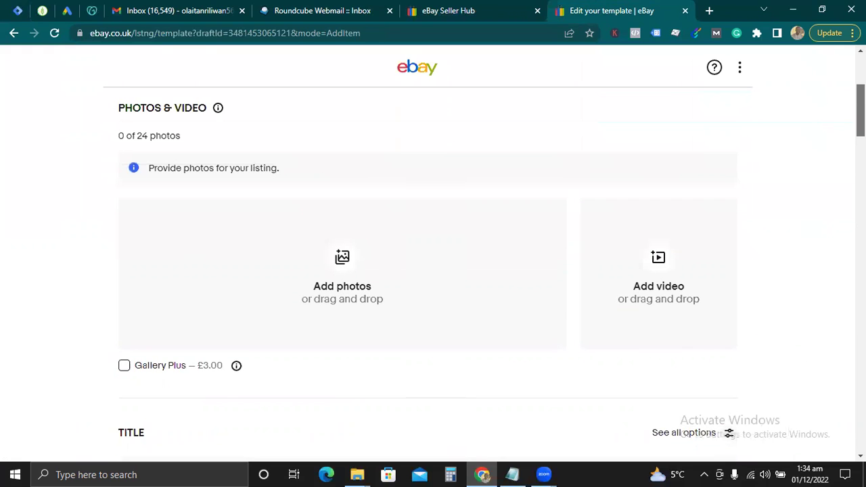
{"action": "left_click", "coordinate": [343, 258]}
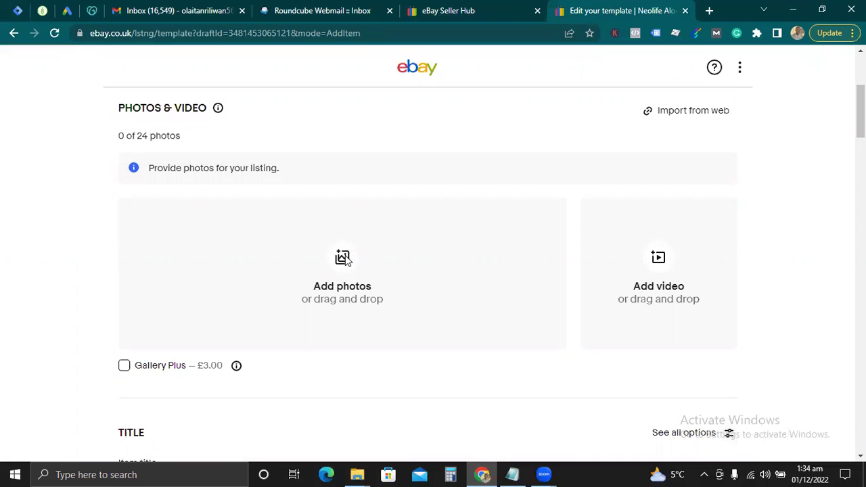
Upload the first neolife_africa aloe bottle image from Desktop > Neolife > NEOLIFE AD CREATIVES.
{"action": "left_click", "coordinate": [343, 258]}
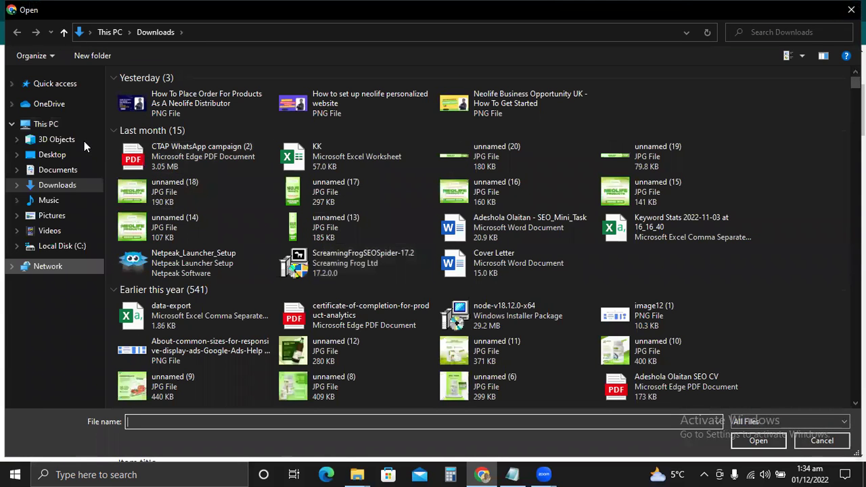
{"action": "left_click", "coordinate": [65, 161]}
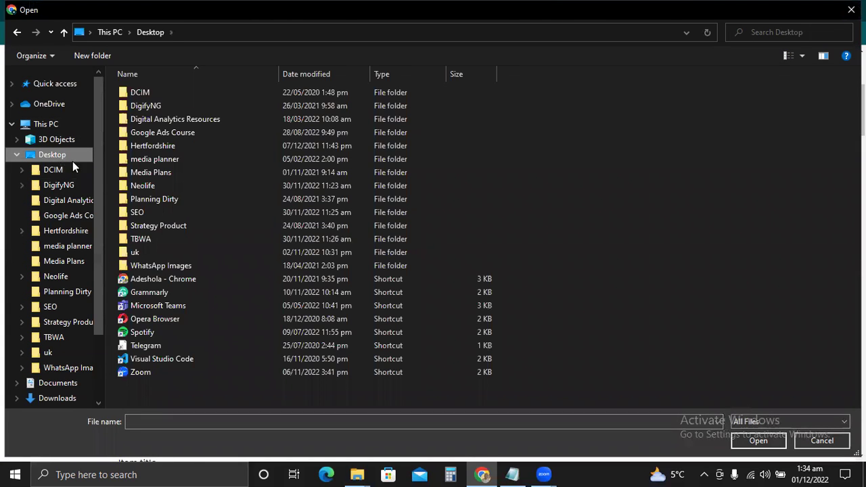
{"action": "double_click", "coordinate": [163, 187]}
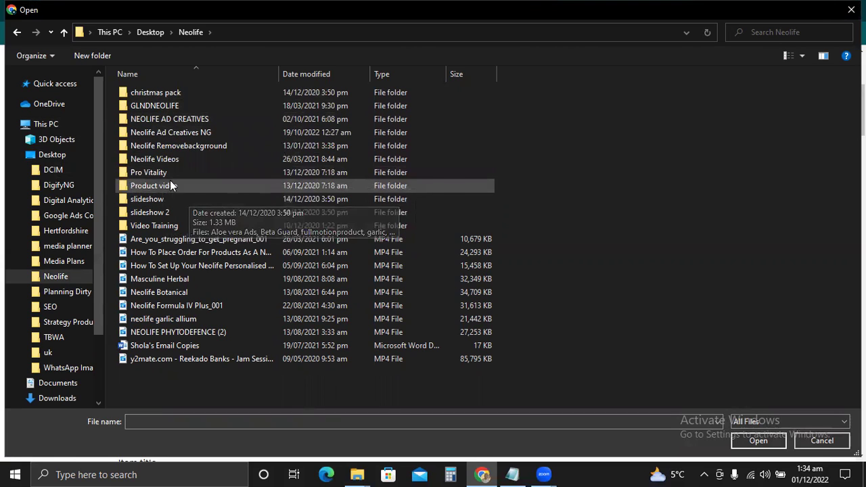
{"action": "left_click", "coordinate": [165, 134]}
{"action": "double_click", "coordinate": [165, 133]}
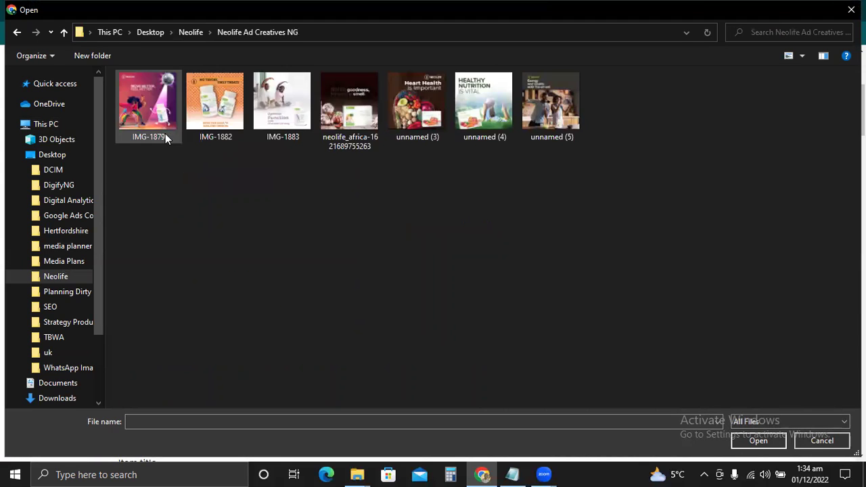
{"action": "left_click", "coordinate": [17, 33]}
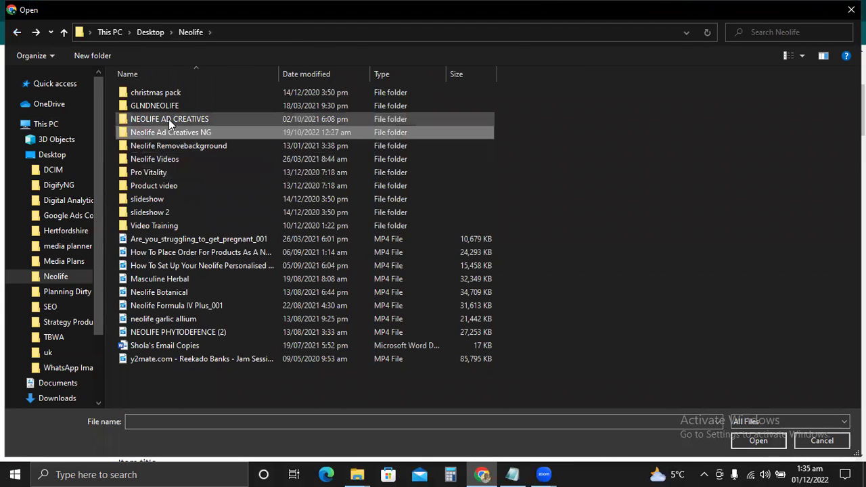
{"action": "double_click", "coordinate": [169, 119]}
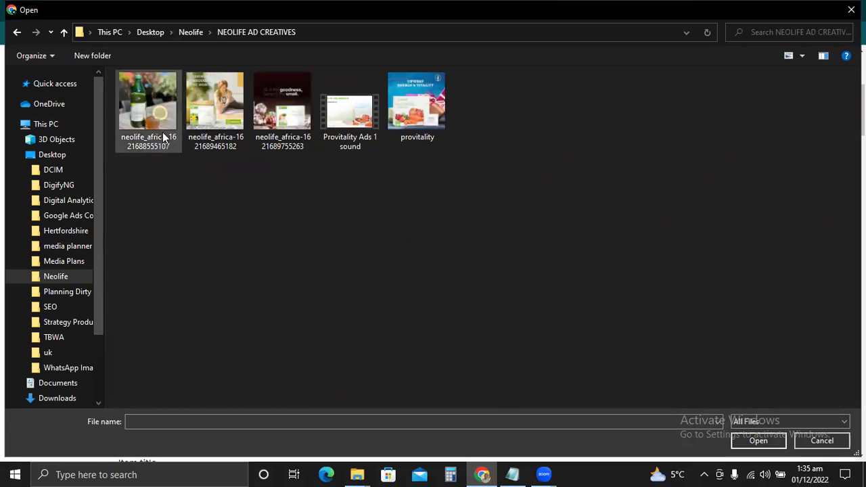
{"action": "left_click", "coordinate": [152, 121]}
{"action": "left_click", "coordinate": [758, 439]}
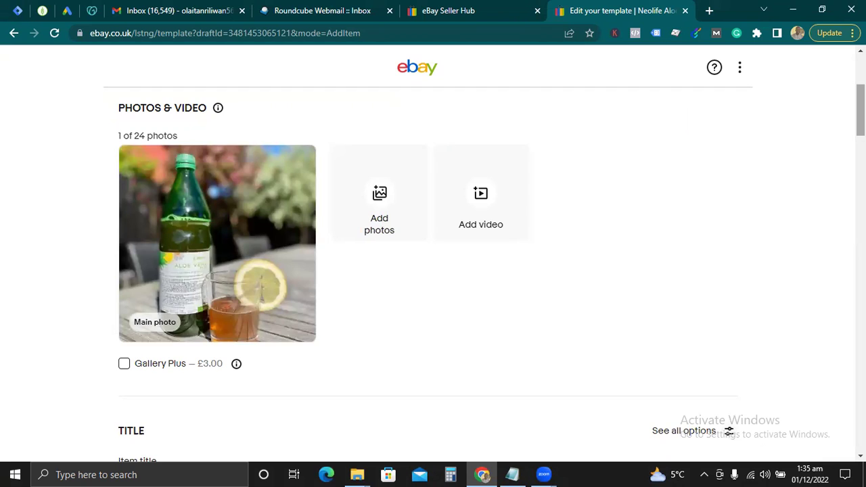
Replace the Other Antiques category with the suggested Vitamins & Minerals category and save it.
{"action": "left_click_drag", "start_coordinate": [861, 111], "coordinate": [860, 154]}
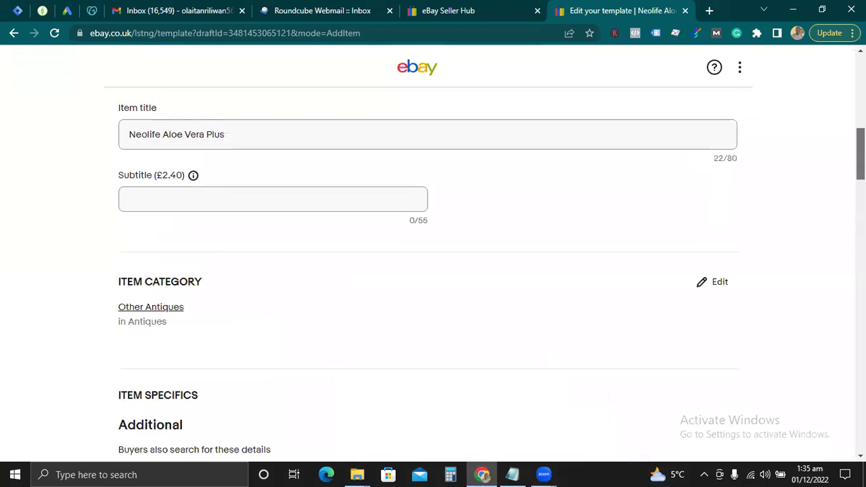
{"action": "left_click", "coordinate": [702, 285]}
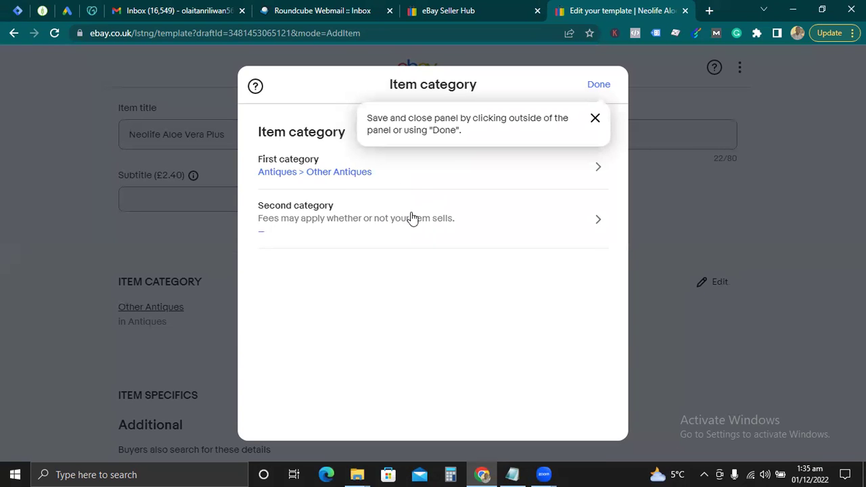
{"action": "left_click", "coordinate": [302, 174]}
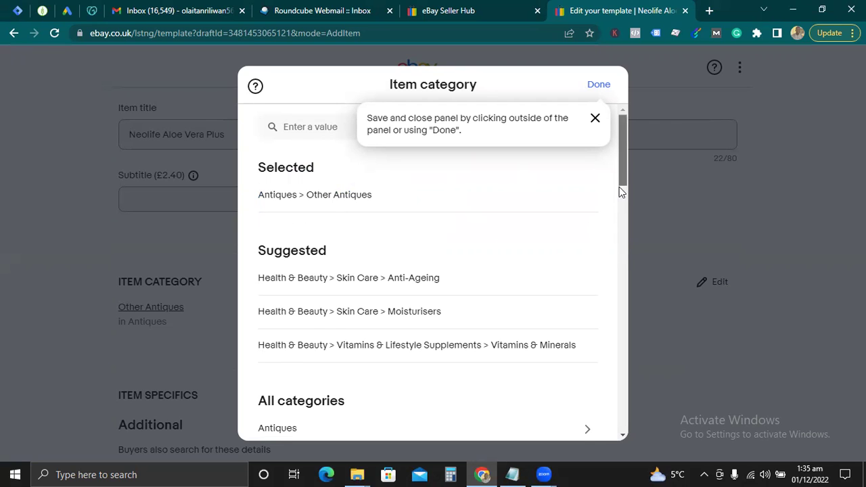
{"action": "scroll", "coordinate": [534, 253], "scroll_direction": "down", "scroll_amount": 1}
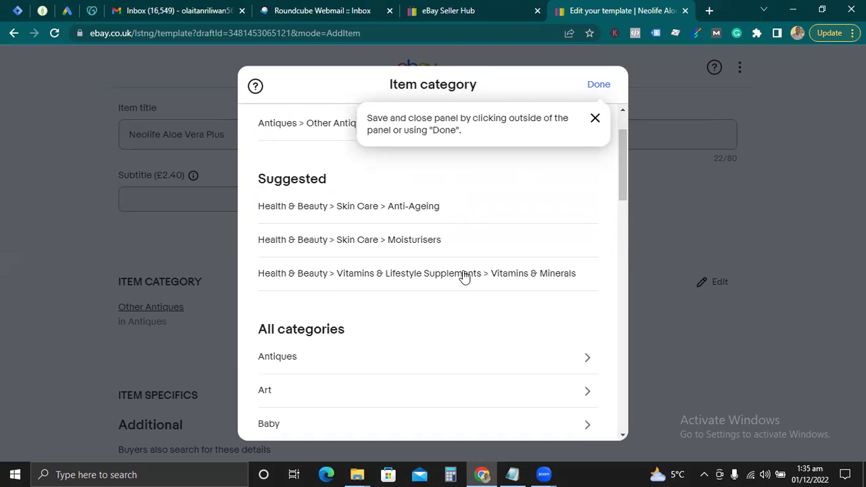
{"action": "left_click", "coordinate": [464, 276]}
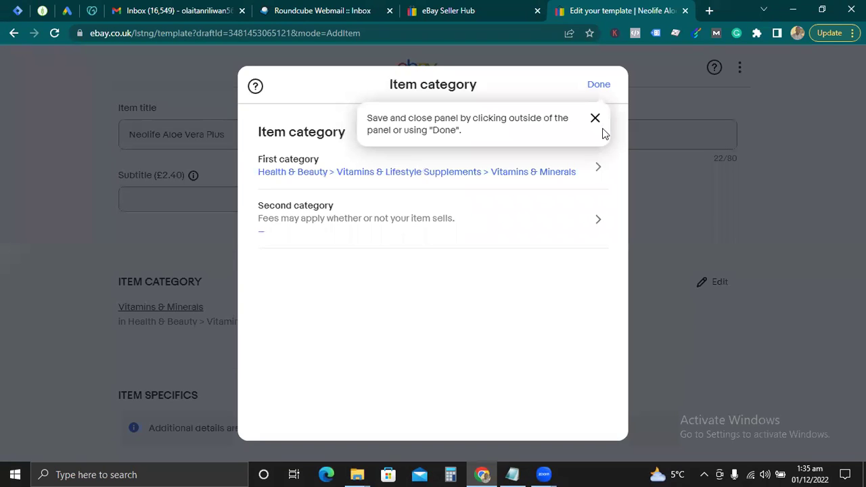
{"action": "left_click", "coordinate": [595, 119]}
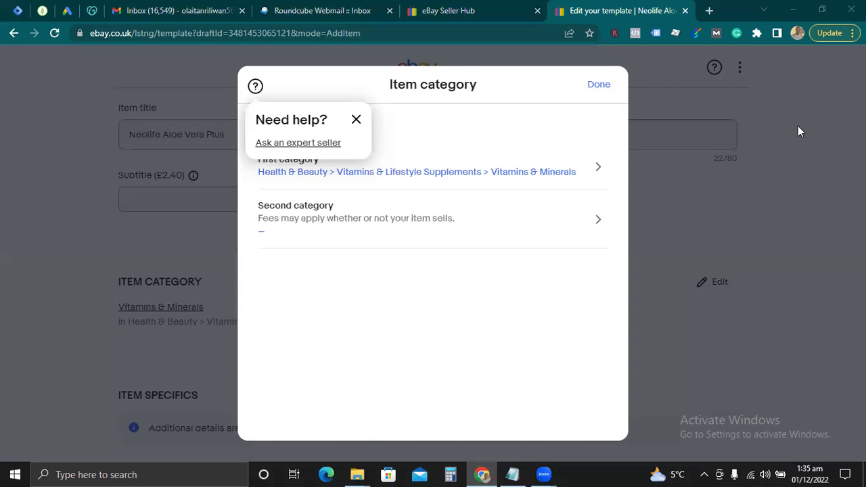
{"action": "left_click", "coordinate": [601, 87]}
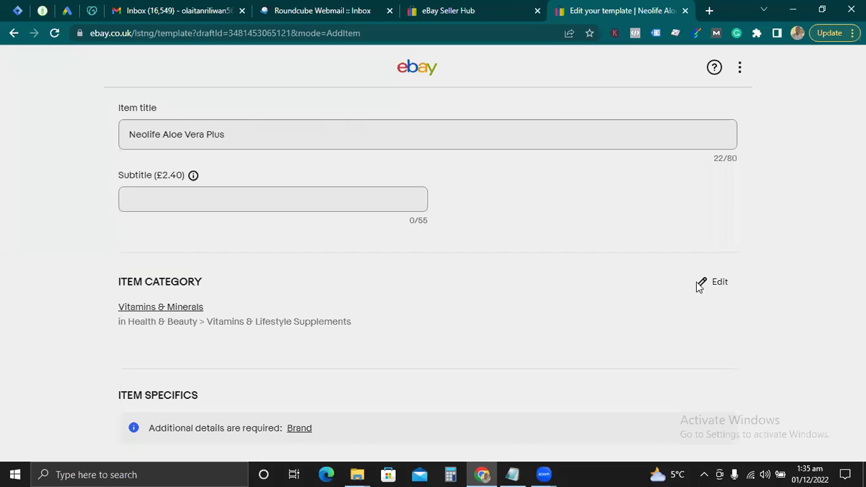
{"action": "scroll", "coordinate": [432, 271], "scroll_direction": "up", "scroll_amount": 10}
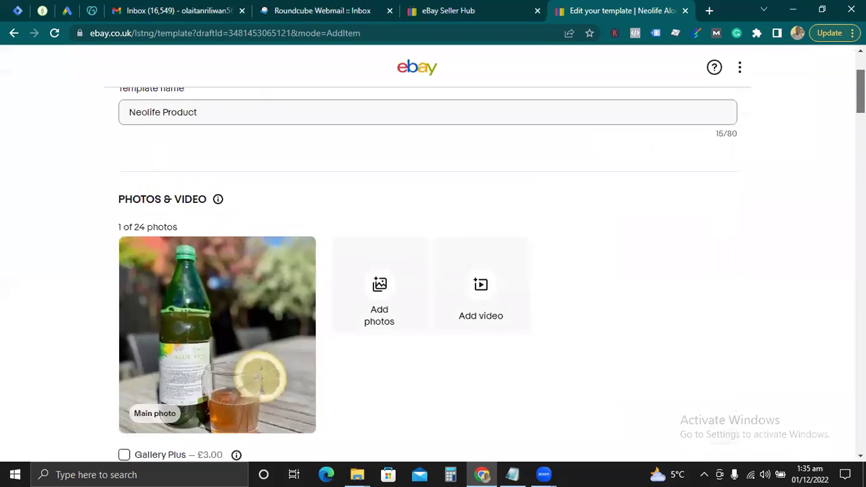
{"action": "scroll", "coordinate": [432, 271], "scroll_direction": "down", "scroll_amount": 2}
{"action": "scroll", "coordinate": [433, 270], "scroll_direction": "up", "scroll_amount": 2}
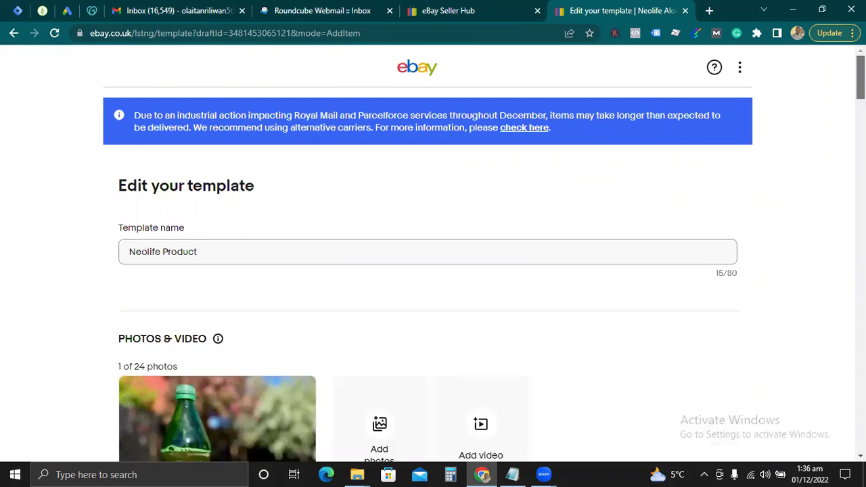
{"action": "scroll", "coordinate": [433, 270], "scroll_direction": "down", "scroll_amount": 8}
{"action": "scroll", "coordinate": [433, 271], "scroll_direction": "up", "scroll_amount": 2}
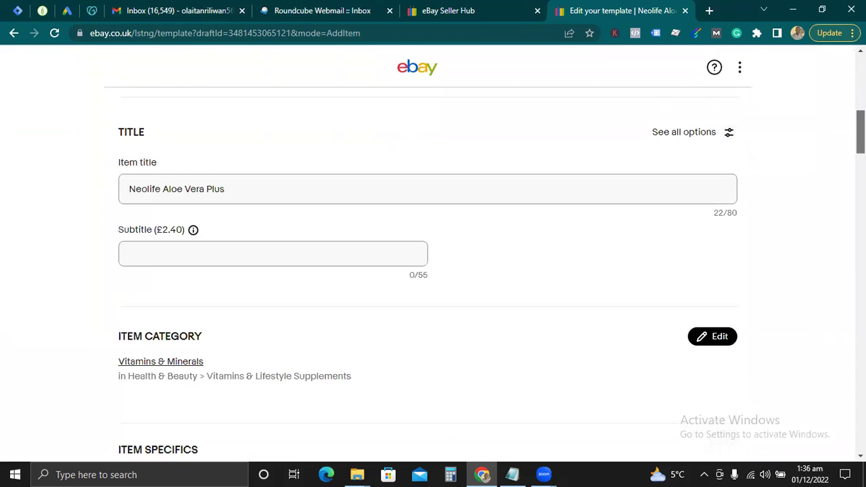
{"action": "scroll", "coordinate": [433, 271], "scroll_direction": "down", "scroll_amount": 1}
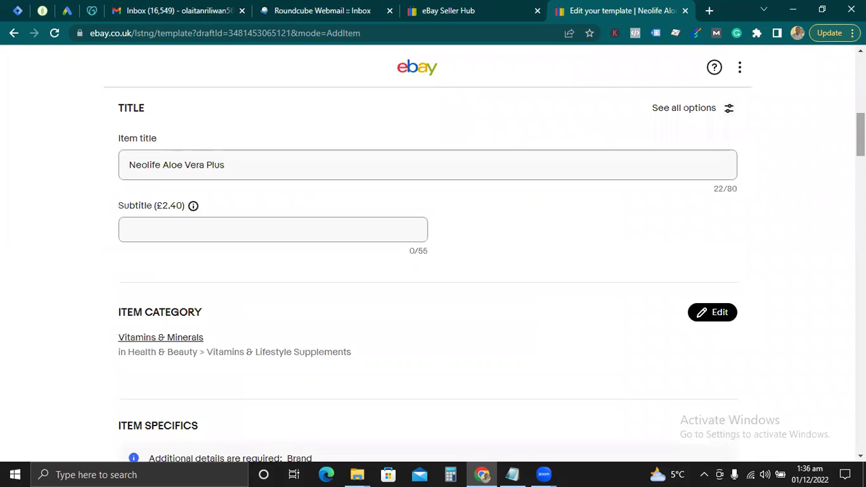
{"action": "scroll", "coordinate": [432, 270], "scroll_direction": "down", "scroll_amount": 4}
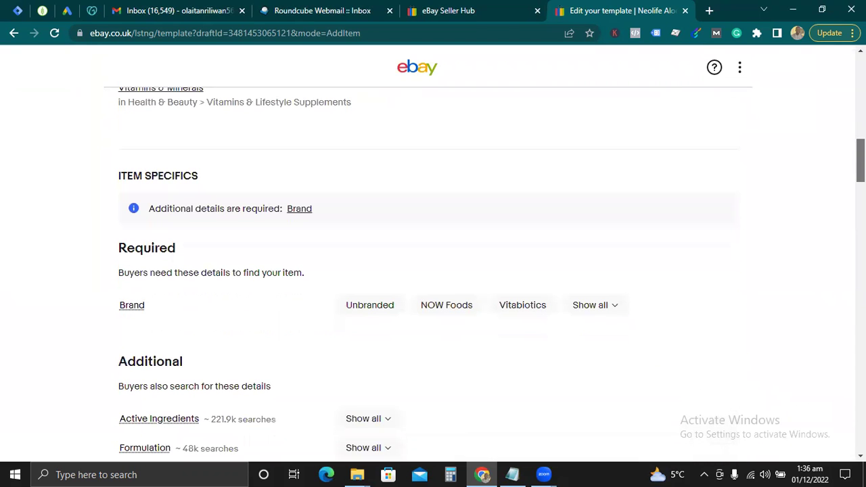
{"action": "scroll", "coordinate": [433, 271], "scroll_direction": "up", "scroll_amount": 1}
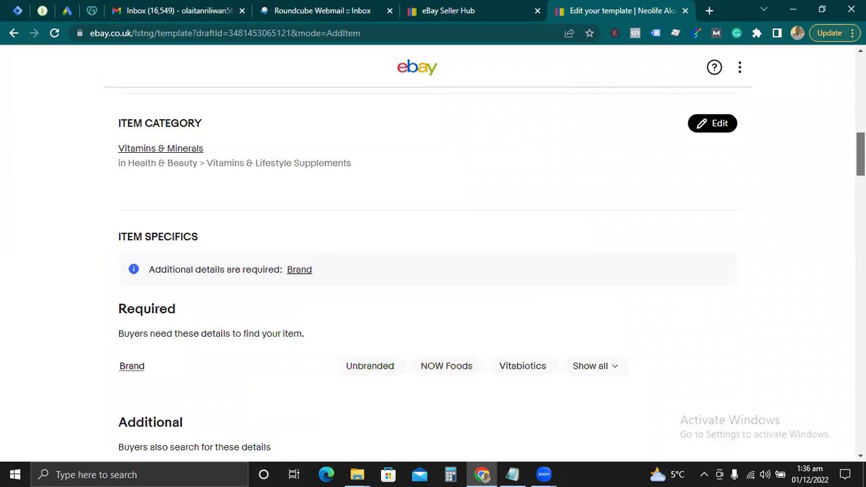
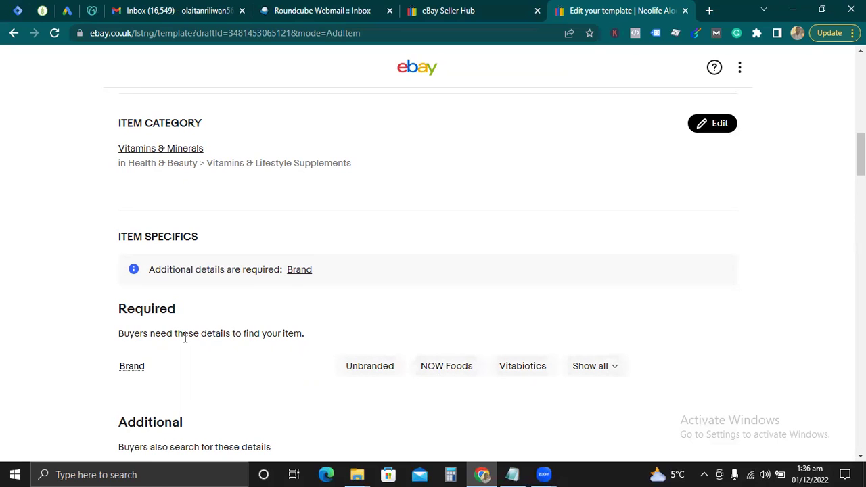
Add neolife as a custom Brand value in the item specifics.
{"action": "mouse_move", "coordinate": [132, 370]}
{"action": "left_click", "coordinate": [603, 374]}
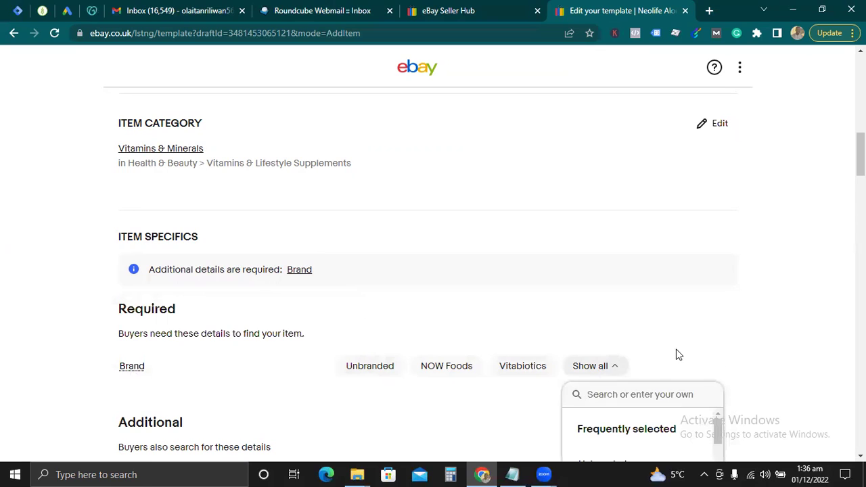
{"action": "type", "text": "neol"}
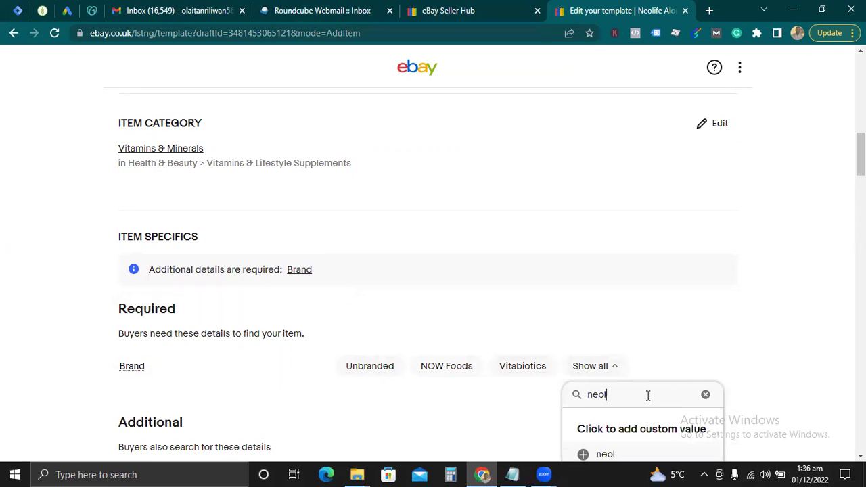
{"action": "type", "text": "ife"}
{"action": "left_click", "coordinate": [614, 457]}
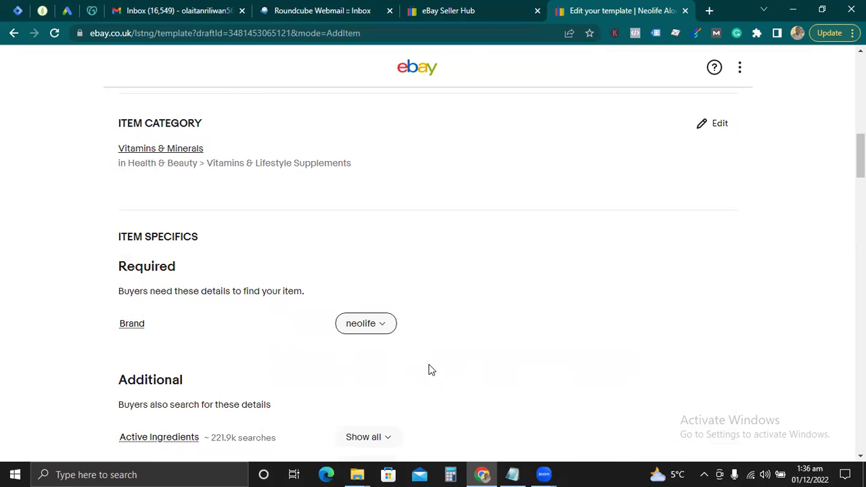
{"action": "left_click_drag", "start_coordinate": [860, 155], "coordinate": [860, 178]}
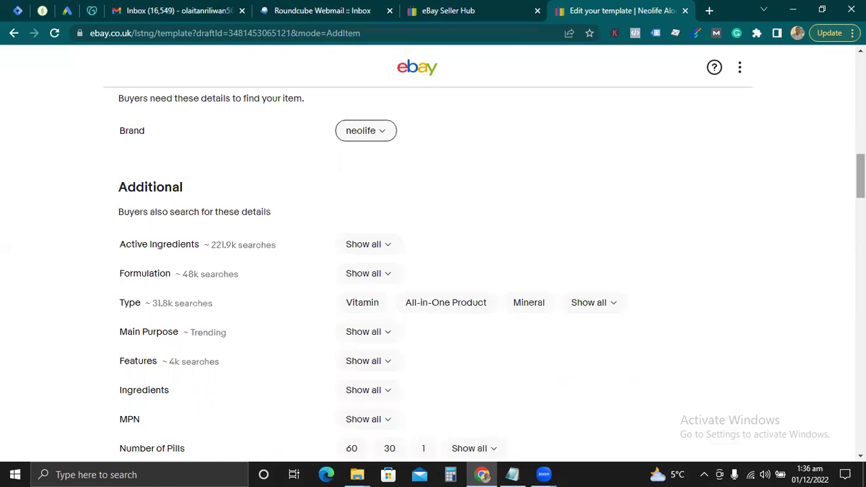
Choose United Kingdom for Country/Region of Manufacture, leaving Active Ingredients unchanged.
{"action": "left_click", "coordinate": [386, 251]}
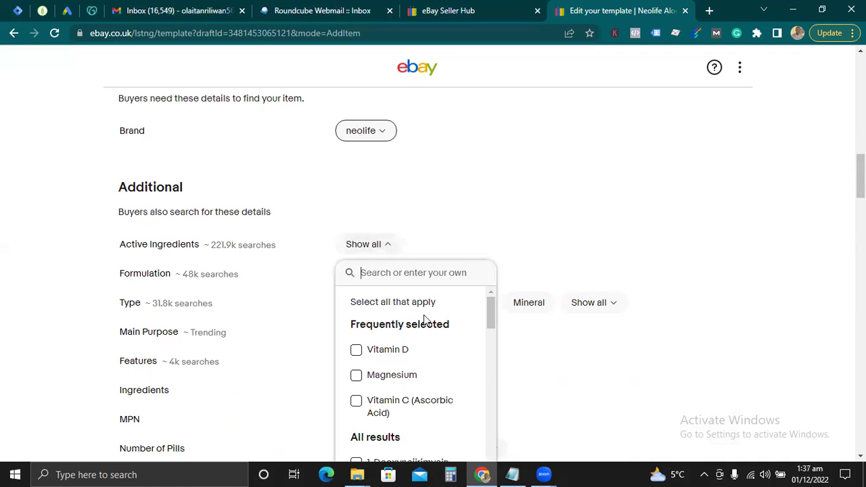
{"action": "left_click_drag", "start_coordinate": [487, 316], "coordinate": [487, 292]}
{"action": "left_click", "coordinate": [387, 240]}
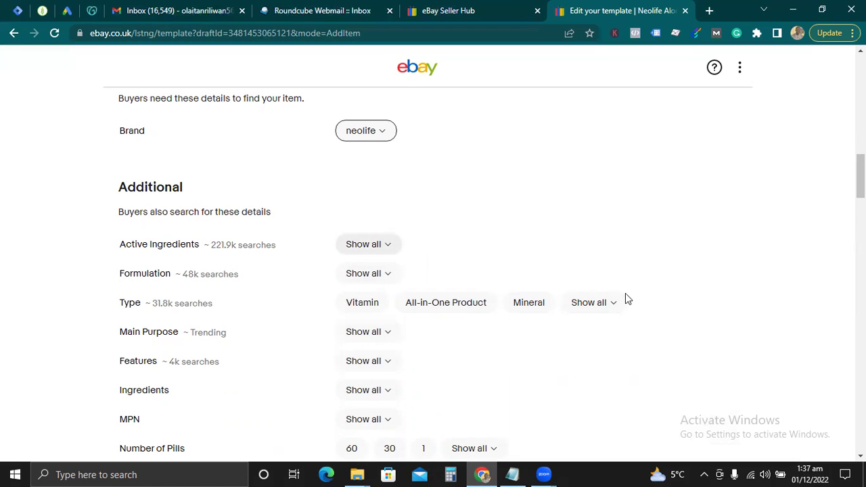
{"action": "scroll", "coordinate": [491, 275], "scroll_direction": "down", "scroll_amount": 3}
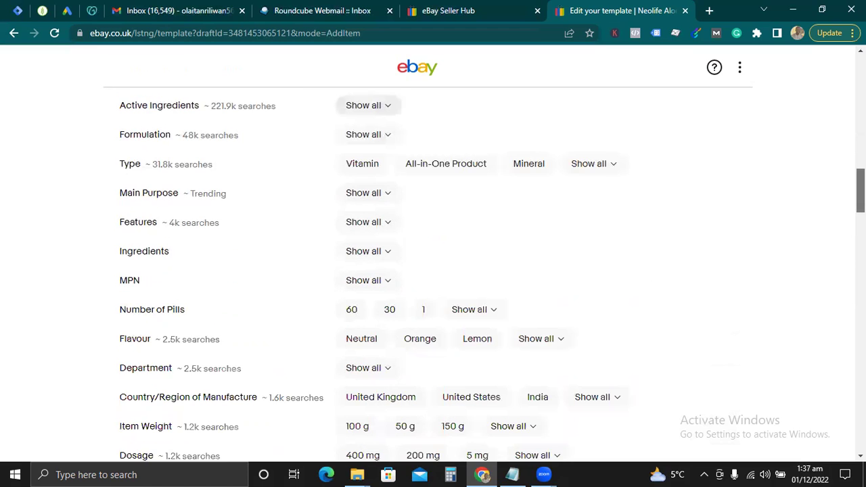
{"action": "scroll", "coordinate": [492, 275], "scroll_direction": "down", "scroll_amount": 1}
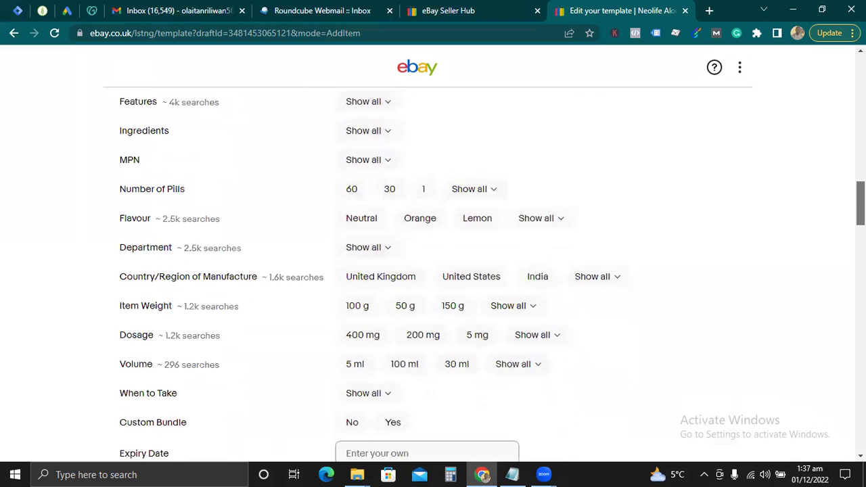
{"action": "left_click", "coordinate": [371, 280]}
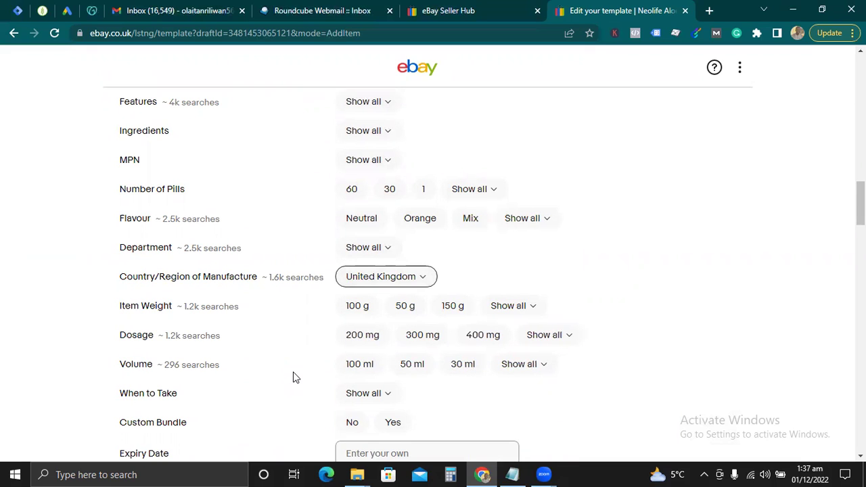
Add morning as a custom When to Take value and enter Unit Quantity 1.
{"action": "left_click", "coordinate": [391, 395]}
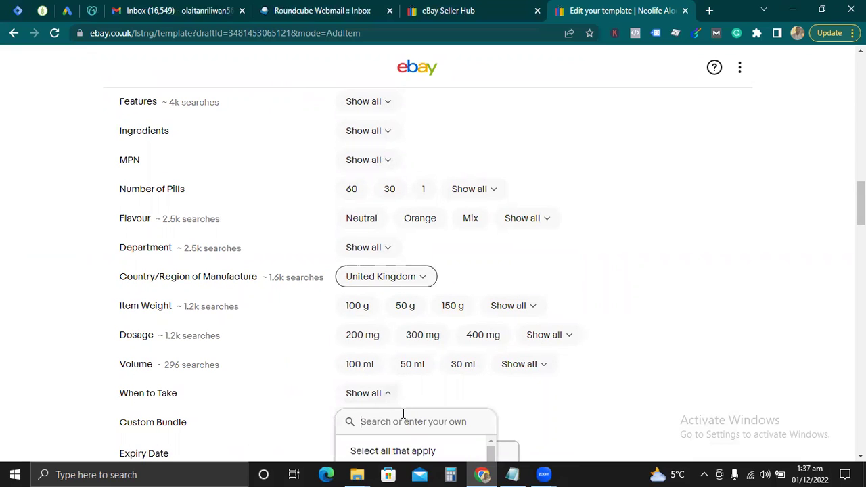
{"action": "type", "text": "morn"}
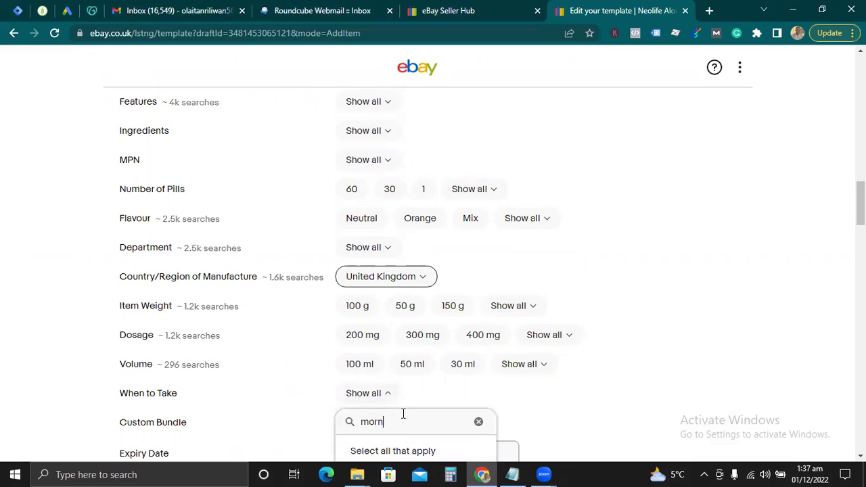
{"action": "type", "text": "ing"}
{"action": "scroll", "coordinate": [837, 235], "scroll_direction": "down", "scroll_amount": 2}
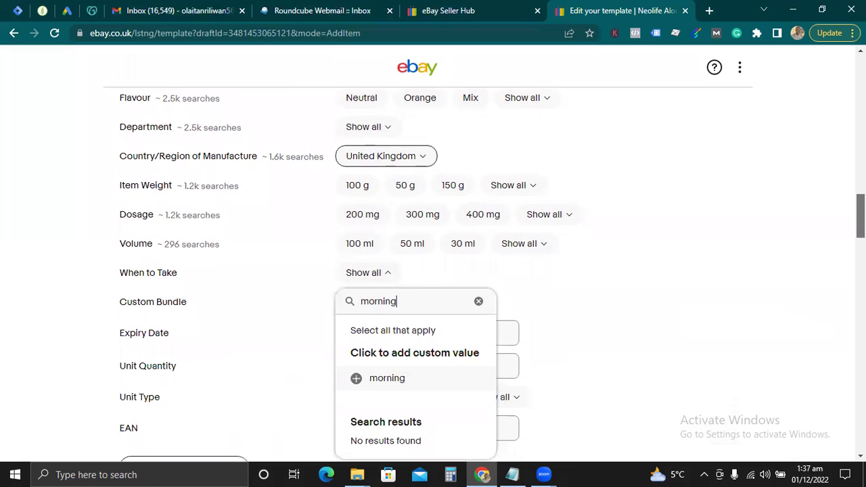
{"action": "left_click", "coordinate": [362, 386]}
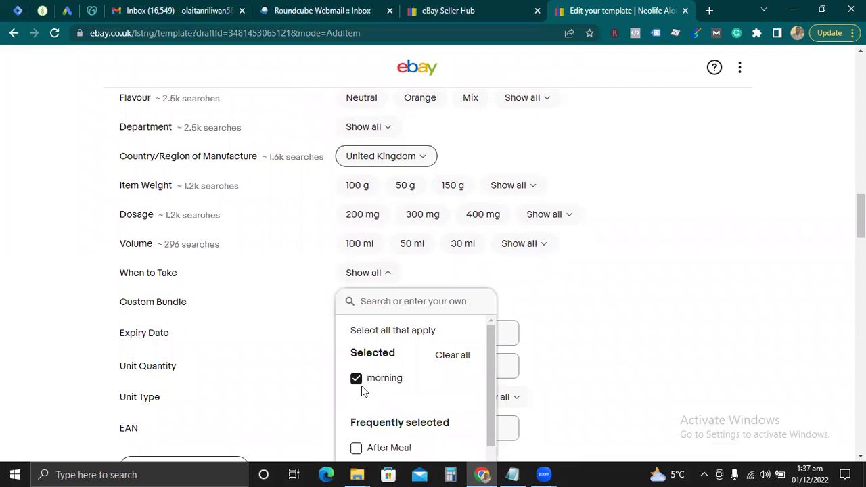
{"action": "left_click", "coordinate": [610, 349]}
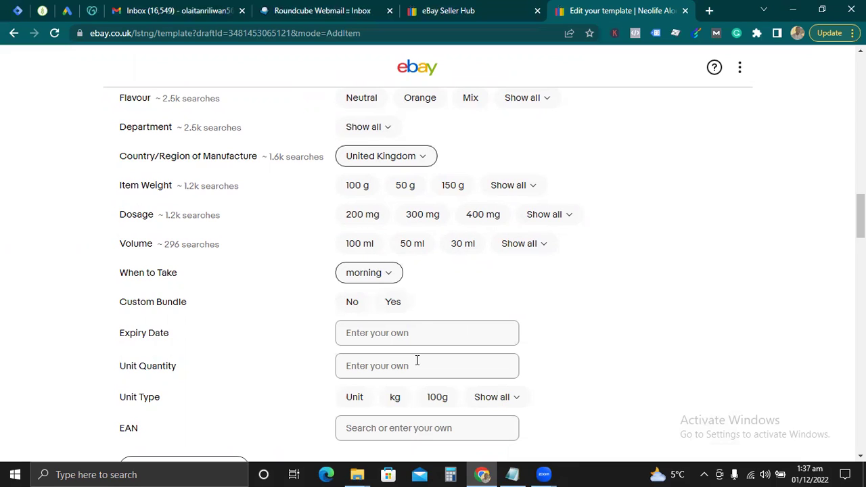
{"action": "left_click", "coordinate": [398, 370]}
{"action": "type", "text": "1"}
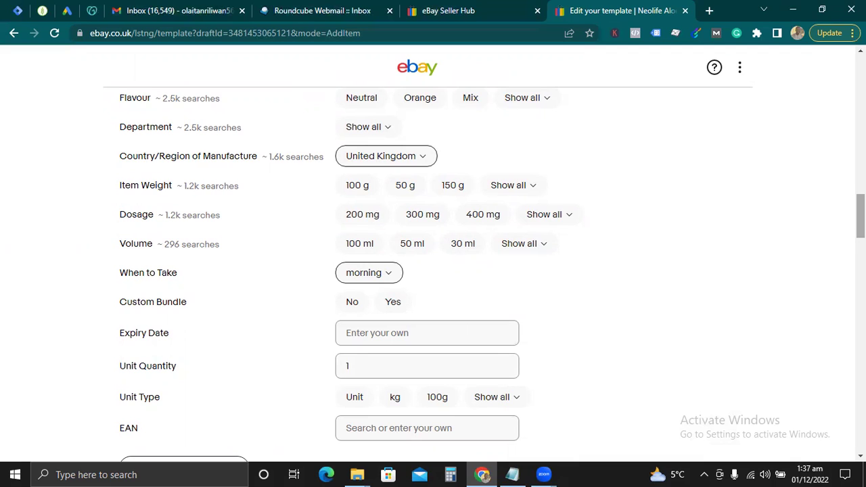
Set the item condition to New.
{"action": "scroll", "coordinate": [859, 223], "scroll_direction": "down", "scroll_amount": 2}
{"action": "scroll", "coordinate": [428, 249], "scroll_direction": "down", "scroll_amount": 3}
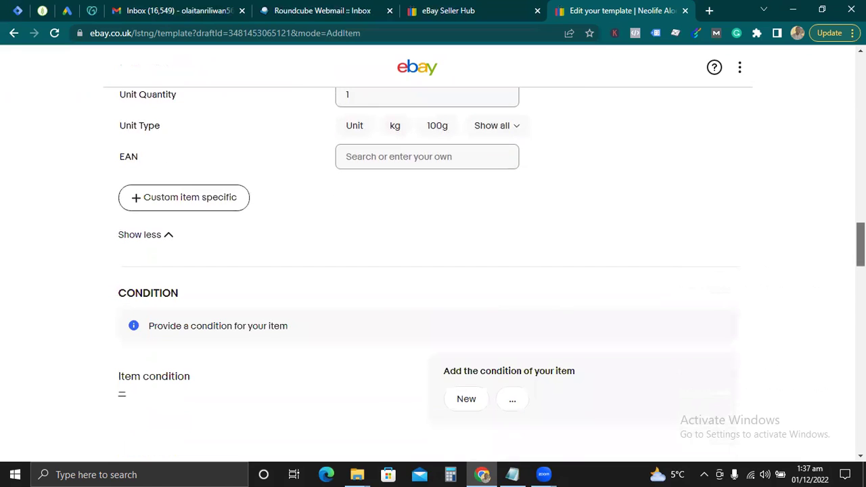
{"action": "scroll", "coordinate": [428, 249], "scroll_direction": "down", "scroll_amount": 1}
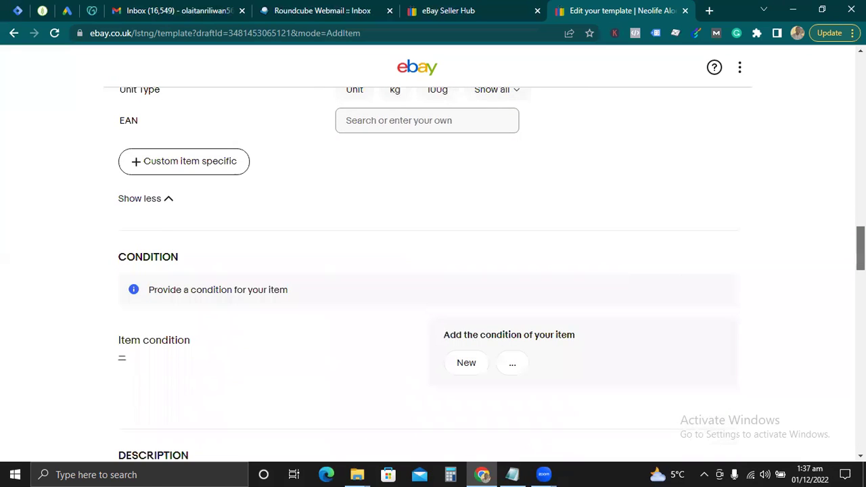
{"action": "left_click", "coordinate": [461, 366]}
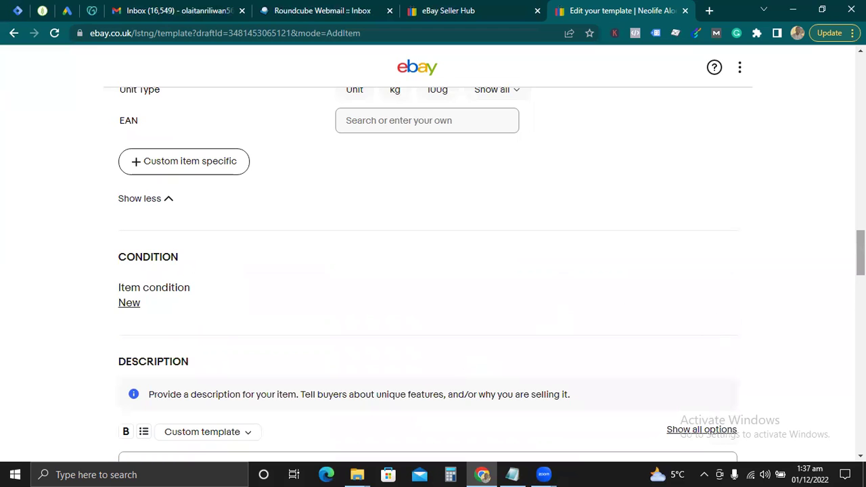
Keep 'Standard postage: small to medium items' as the postage method.
{"action": "scroll", "coordinate": [427, 271], "scroll_direction": "down", "scroll_amount": 3}
{"action": "scroll", "coordinate": [427, 270], "scroll_direction": "down", "scroll_amount": 10}
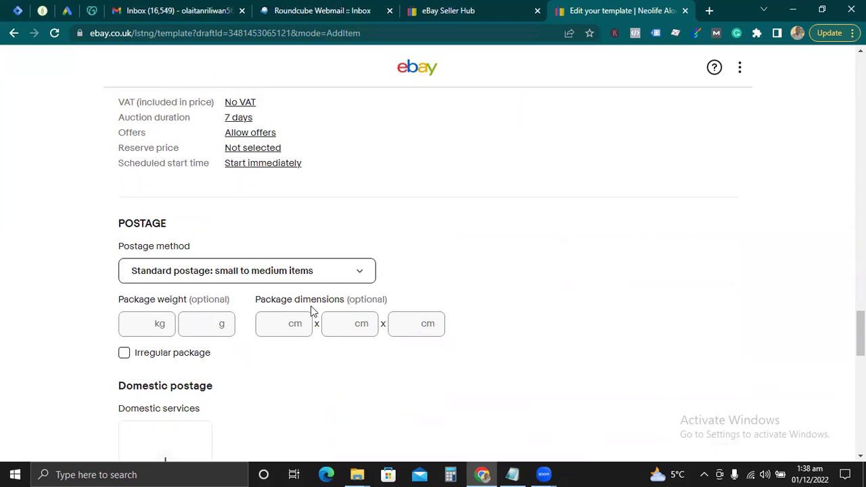
{"action": "left_click", "coordinate": [338, 277]}
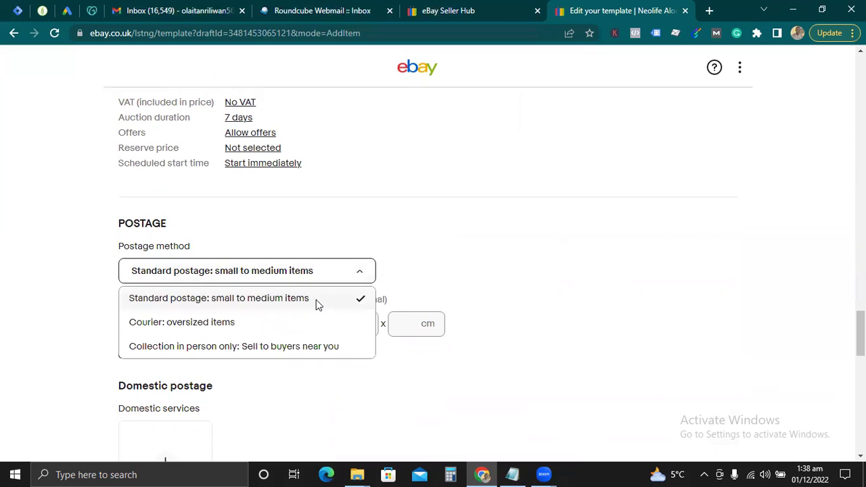
{"action": "left_click", "coordinate": [423, 272]}
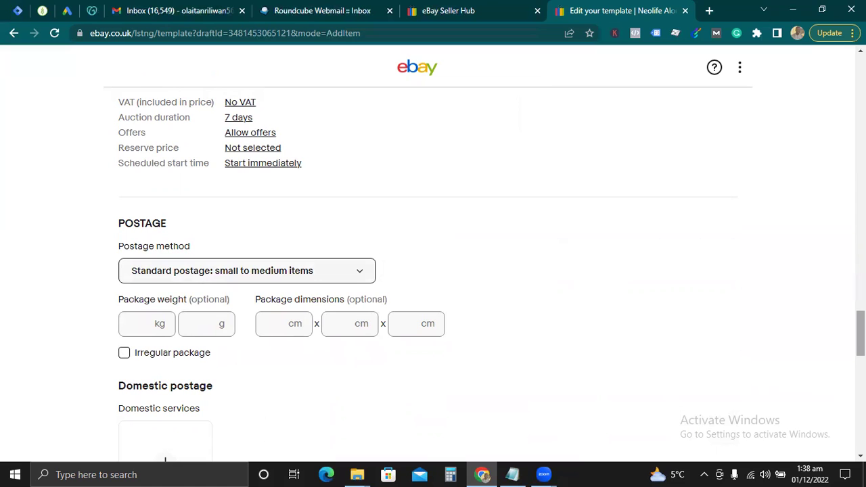
{"action": "left_click_drag", "start_coordinate": [859, 332], "coordinate": [860, 315]}
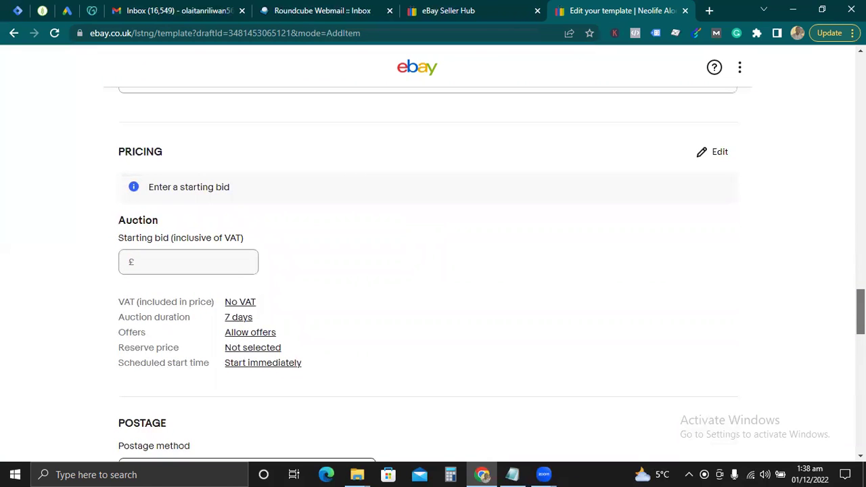
{"action": "left_click_drag", "start_coordinate": [860, 314], "coordinate": [859, 381]}
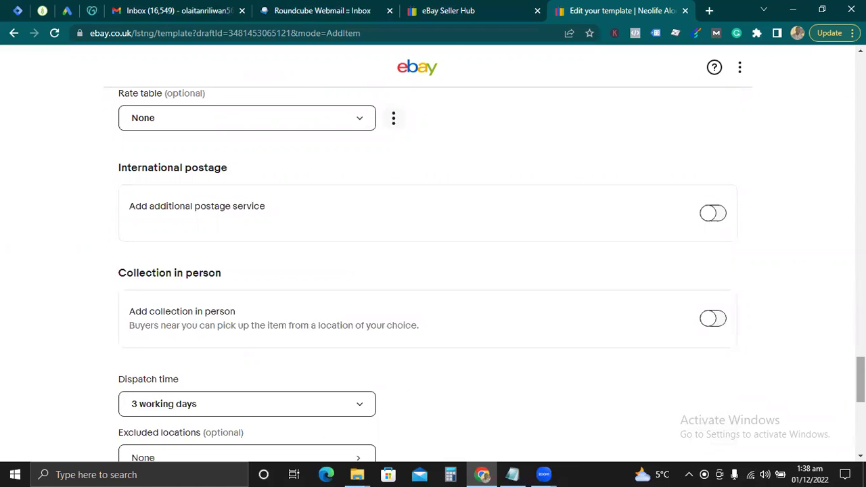
{"action": "scroll", "coordinate": [427, 271], "scroll_direction": "up", "scroll_amount": 15}
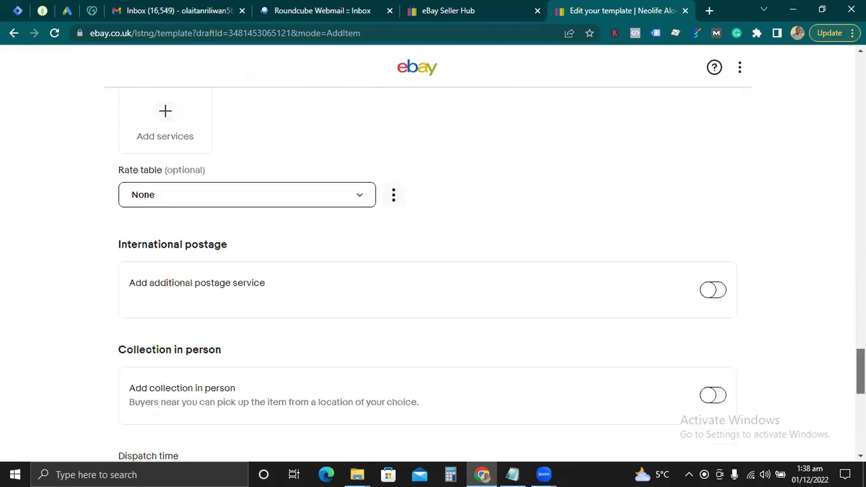
{"action": "scroll", "coordinate": [427, 271], "scroll_direction": "up", "scroll_amount": 15}
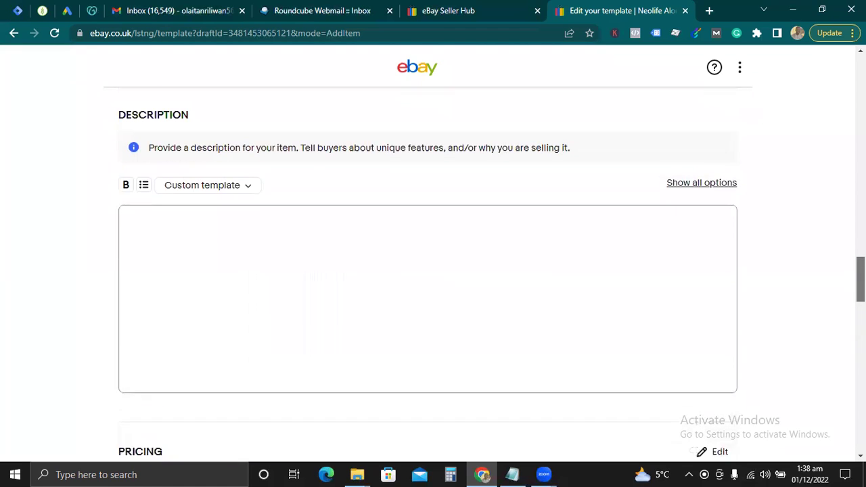
{"action": "scroll", "coordinate": [428, 271], "scroll_direction": "up", "scroll_amount": 1}
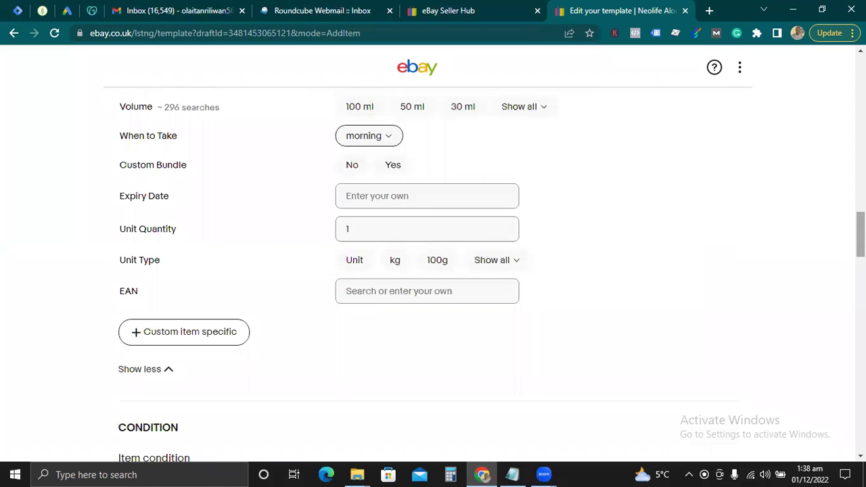
{"action": "scroll", "coordinate": [427, 270], "scroll_direction": "up", "scroll_amount": 5}
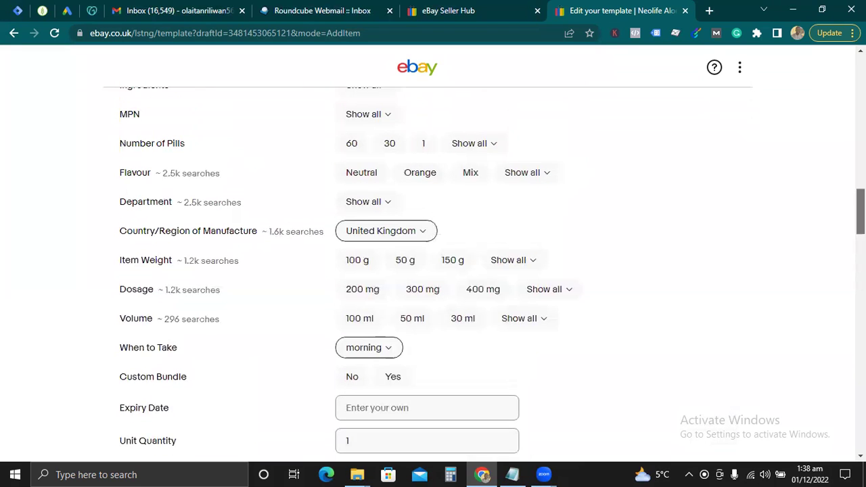
{"action": "scroll", "coordinate": [427, 270], "scroll_direction": "up", "scroll_amount": 1}
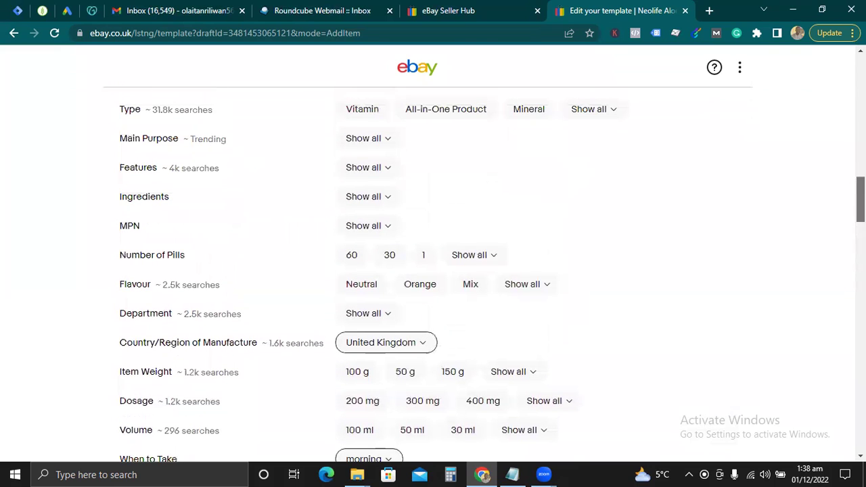
{"action": "left_click", "coordinate": [409, 284]}
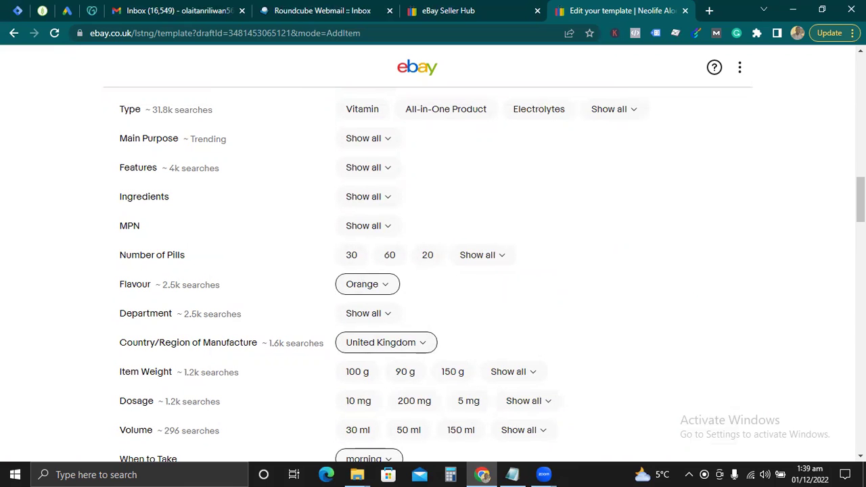
{"action": "scroll", "coordinate": [262, 229], "scroll_direction": "up", "scroll_amount": 3}
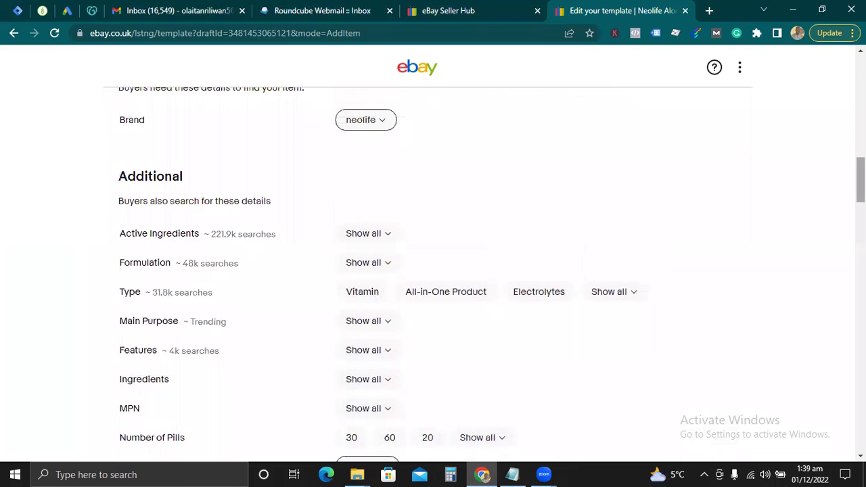
{"action": "left_click", "coordinate": [37, 11]}
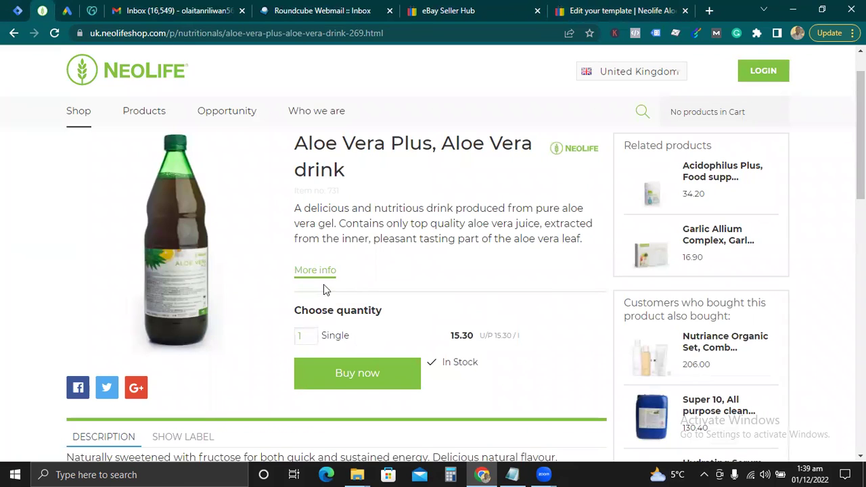
{"action": "left_click", "coordinate": [321, 278]}
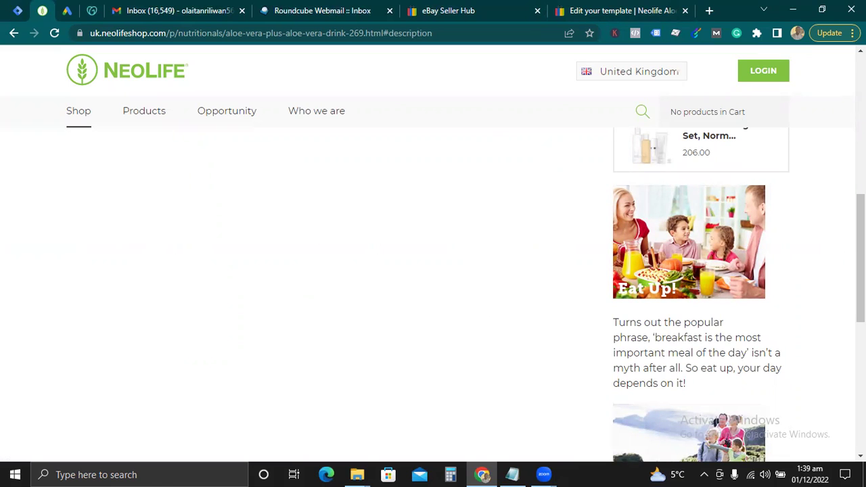
{"action": "left_click_drag", "start_coordinate": [860, 257], "coordinate": [860, 124]}
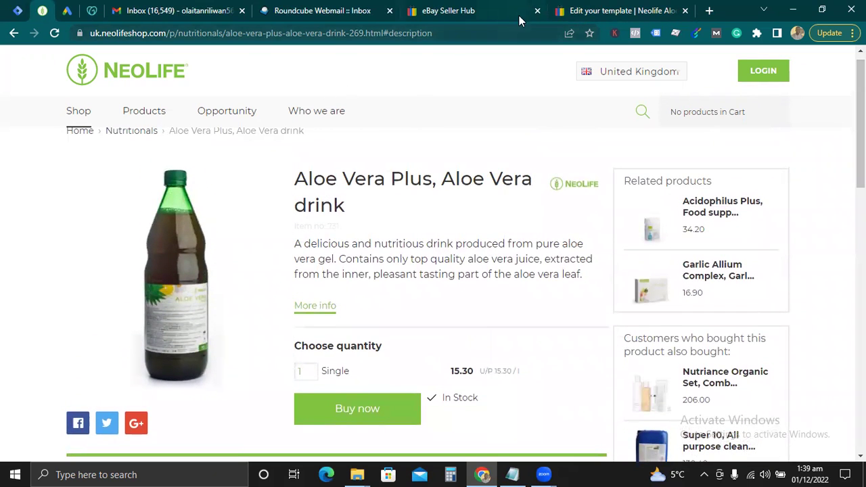
{"action": "left_click", "coordinate": [609, 13]}
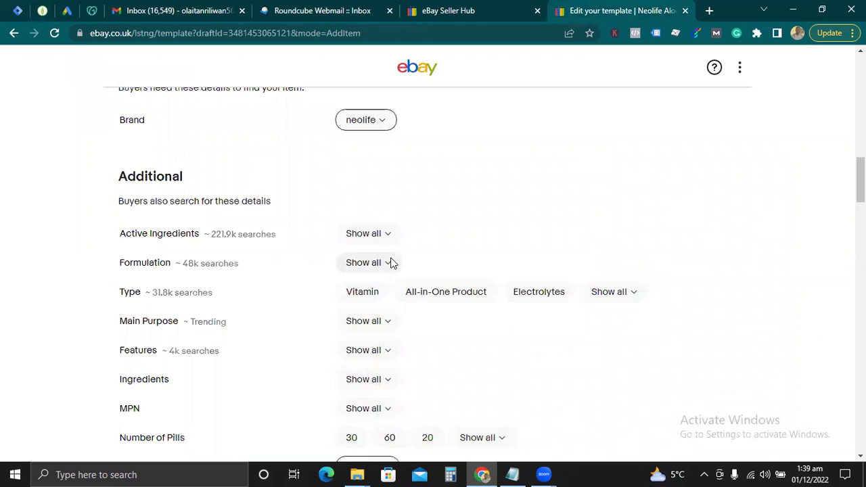
Give Main Purpose General Wellness plus a custom detoxification value.
{"action": "left_click", "coordinate": [392, 322]}
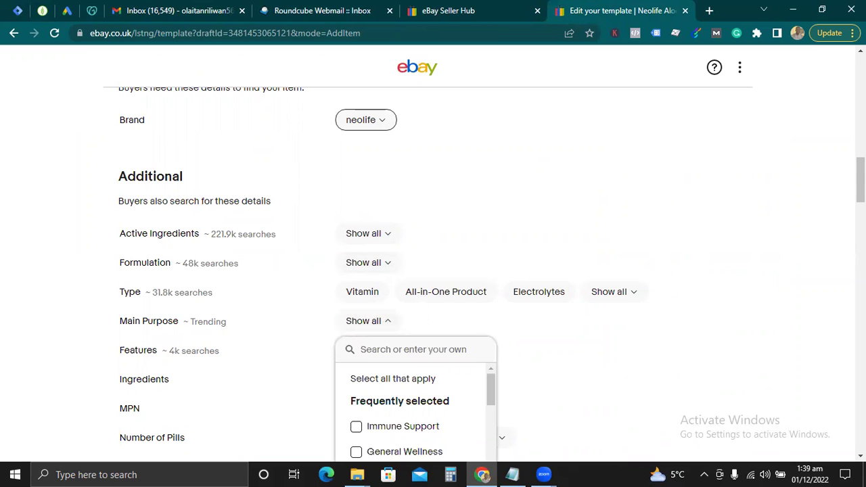
{"action": "key", "text": "Escape"}
{"action": "scroll", "coordinate": [432, 270], "scroll_direction": "down", "scroll_amount": 2}
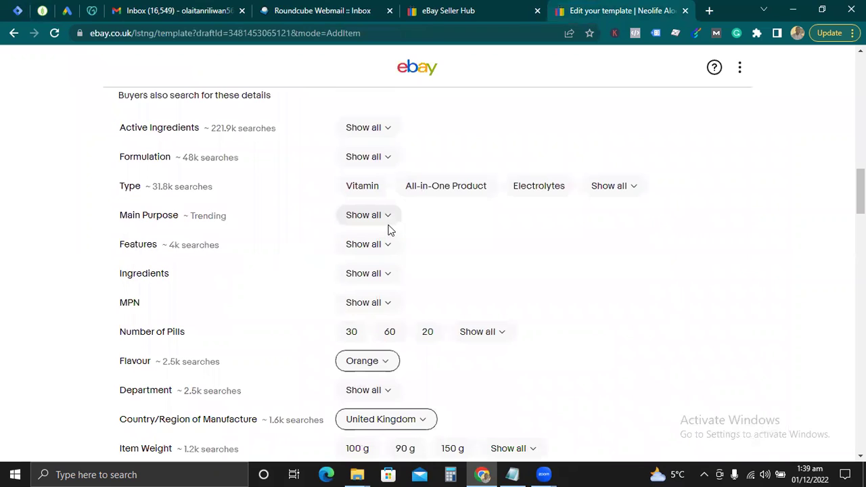
{"action": "left_click", "coordinate": [388, 226]}
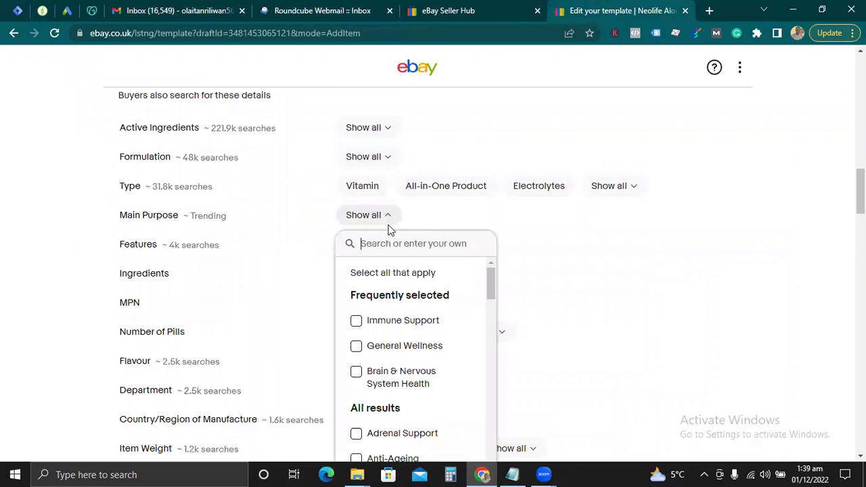
{"action": "left_click", "coordinate": [356, 347]}
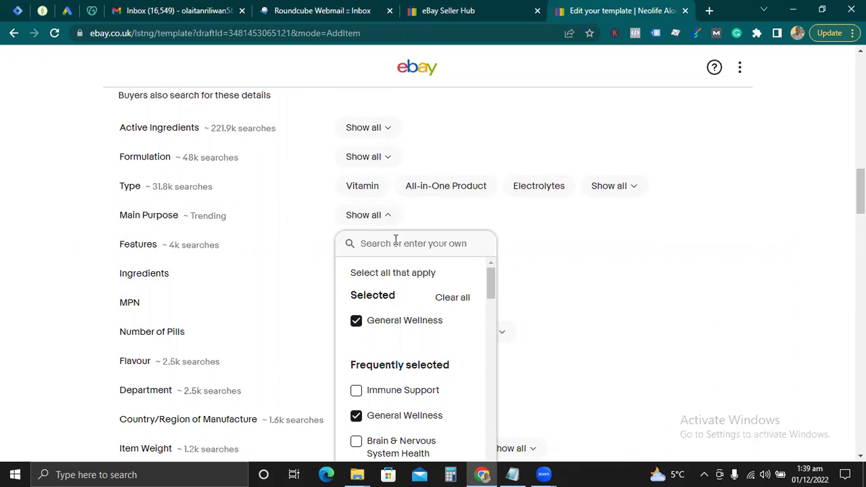
{"action": "left_click", "coordinate": [395, 243]}
{"action": "type", "text": "deto"}
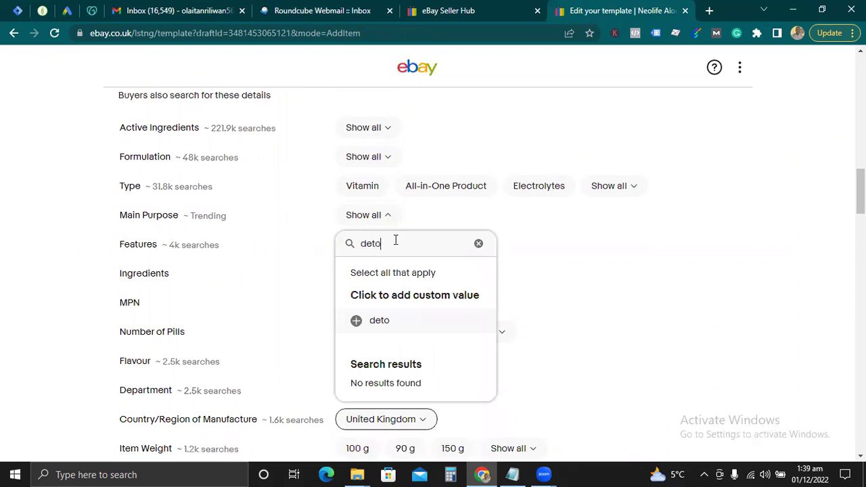
{"action": "type", "text": "xification"}
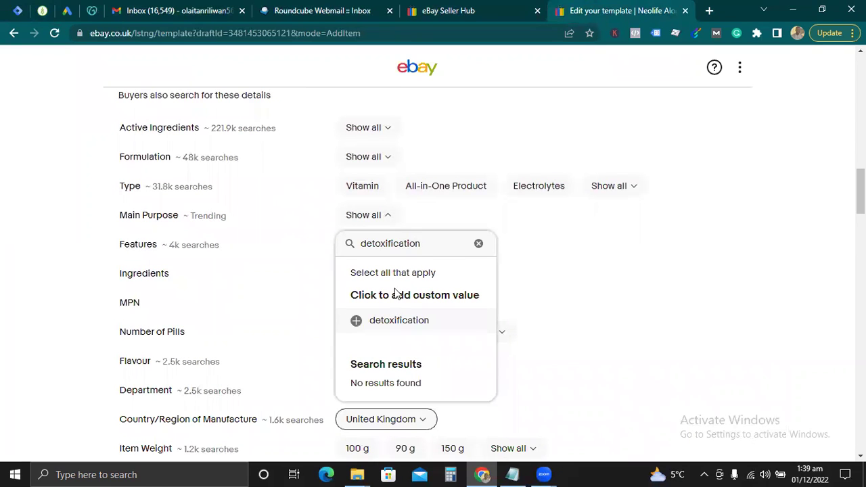
{"action": "left_click", "coordinate": [388, 322]}
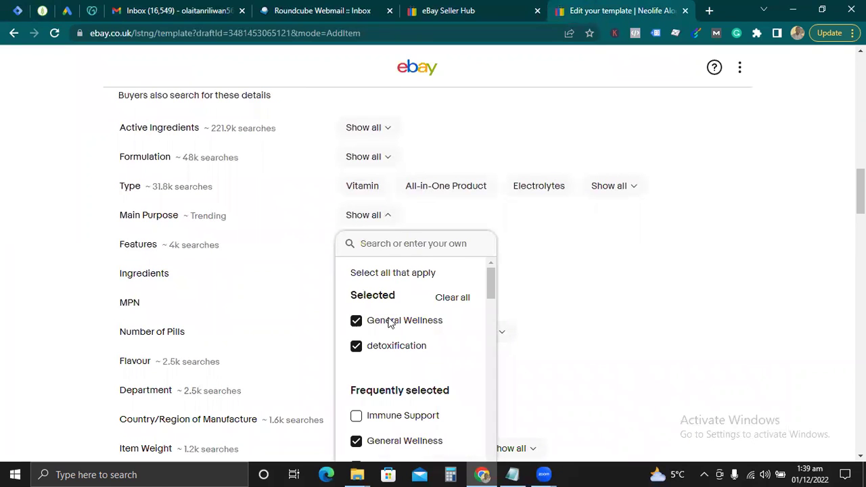
{"action": "left_click", "coordinate": [568, 308]}
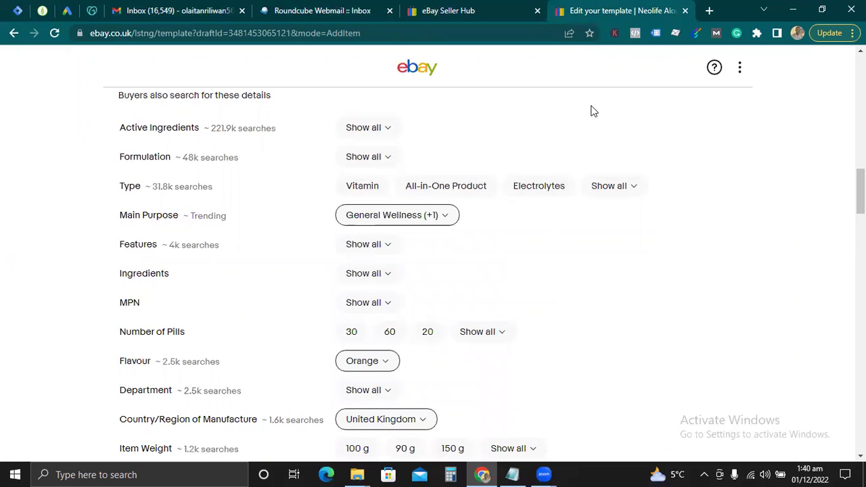
Tick Alcohol Free and All Natural as Features.
{"action": "left_click", "coordinate": [389, 247]}
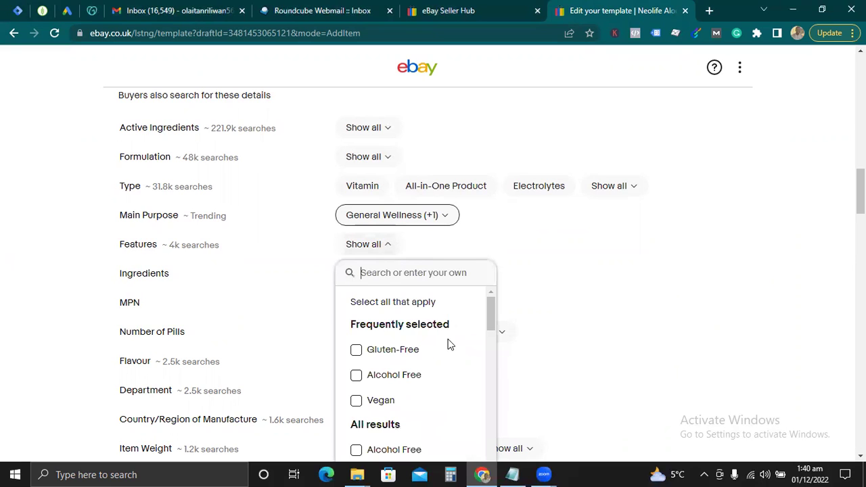
{"action": "scroll", "coordinate": [486, 330], "scroll_direction": "down", "scroll_amount": 1}
{"action": "scroll", "coordinate": [485, 330], "scroll_direction": "down", "scroll_amount": 2}
{"action": "scroll", "coordinate": [483, 326], "scroll_direction": "up", "scroll_amount": 1}
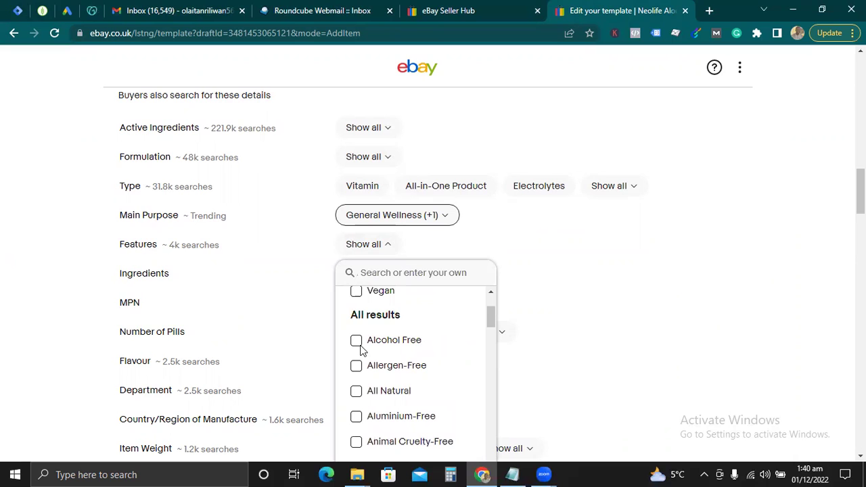
{"action": "left_click", "coordinate": [356, 341]}
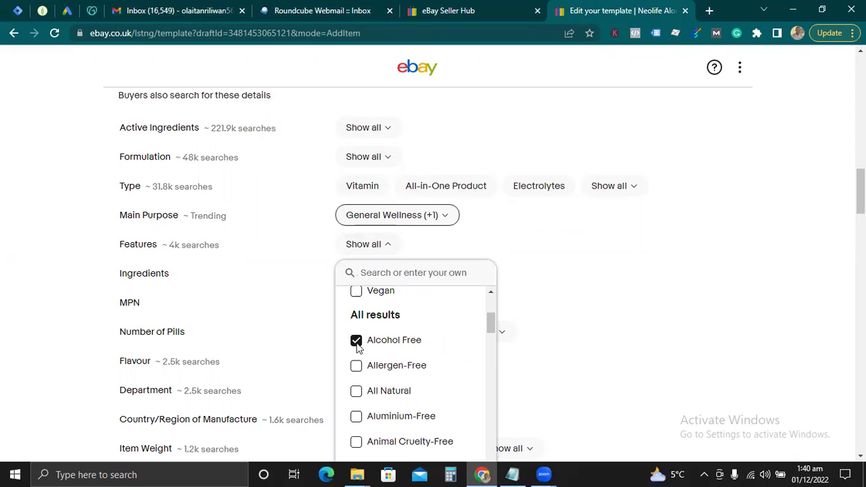
{"action": "left_click", "coordinate": [356, 391]}
{"action": "left_click", "coordinate": [560, 325]}
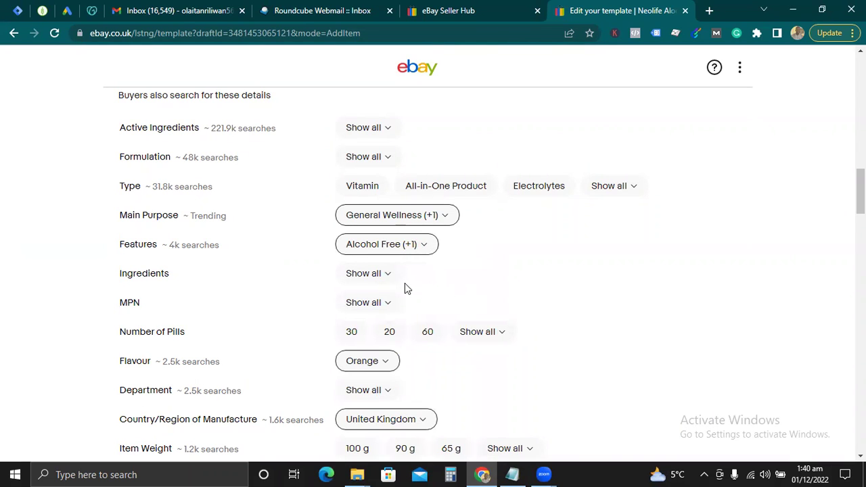
Search 'aloe' and tick Aloe Vera as the Active Ingredient.
{"action": "left_click", "coordinate": [379, 158]}
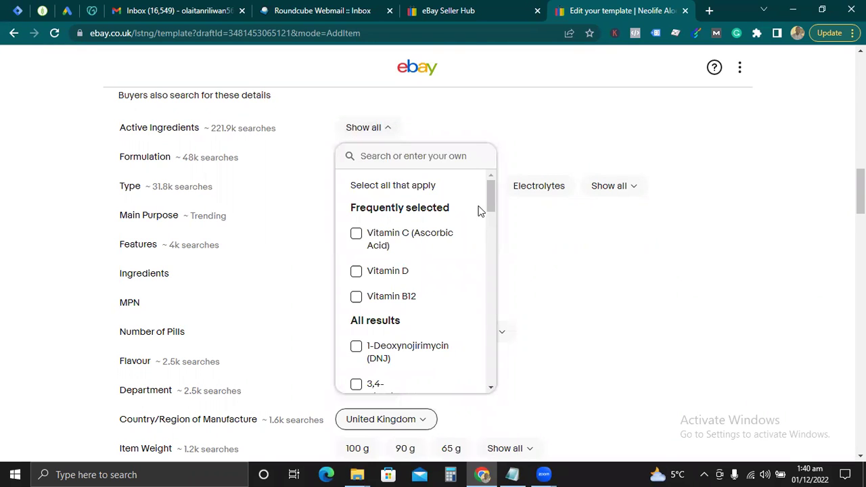
{"action": "scroll", "coordinate": [492, 216], "scroll_direction": "down", "scroll_amount": 1}
{"action": "scroll", "coordinate": [490, 216], "scroll_direction": "down", "scroll_amount": 3}
{"action": "scroll", "coordinate": [487, 203], "scroll_direction": "up", "scroll_amount": 4}
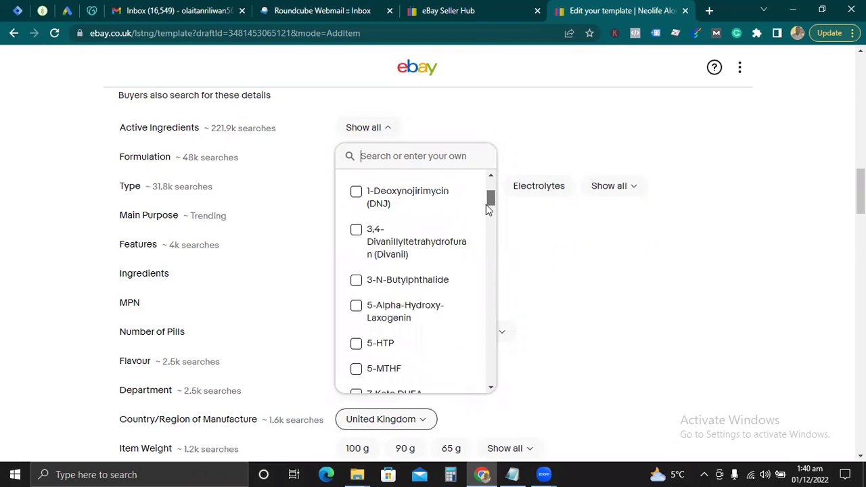
{"action": "type", "text": "aloe"}
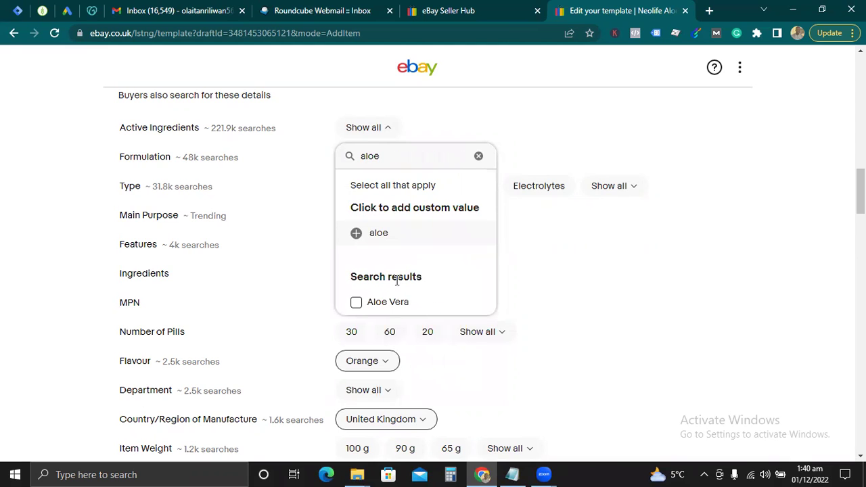
{"action": "left_click", "coordinate": [356, 302]}
{"action": "left_click", "coordinate": [547, 276]}
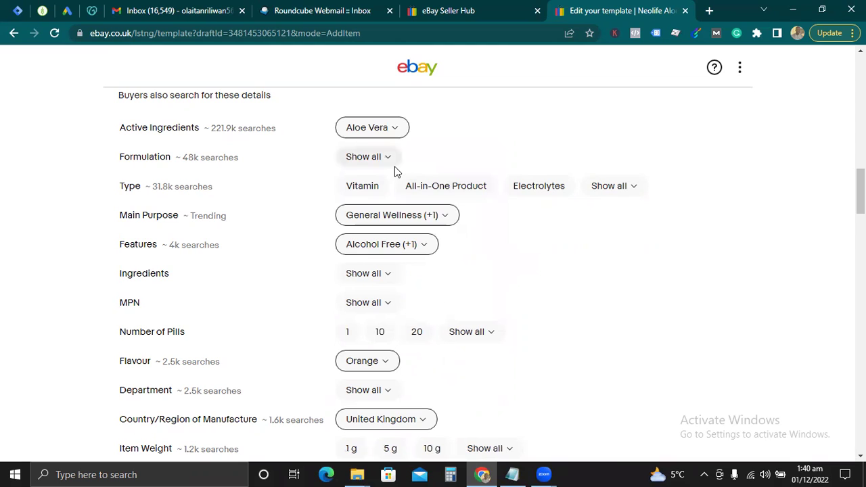
Choose Vitamin as the Type.
{"action": "left_click", "coordinate": [609, 188]}
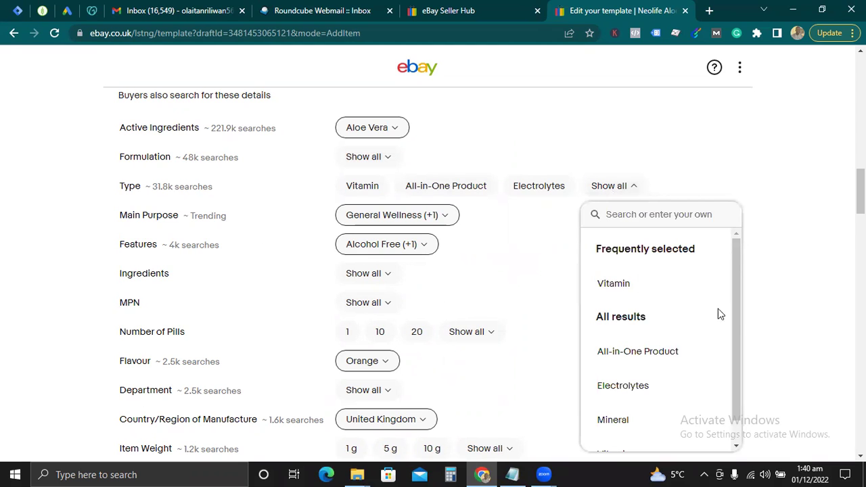
{"action": "left_click_drag", "start_coordinate": [734, 316], "coordinate": [734, 349]}
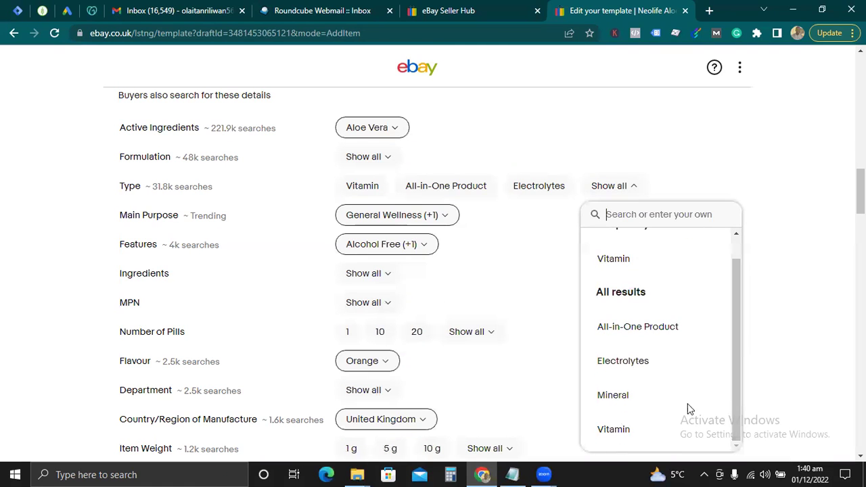
{"action": "left_click", "coordinate": [636, 430]}
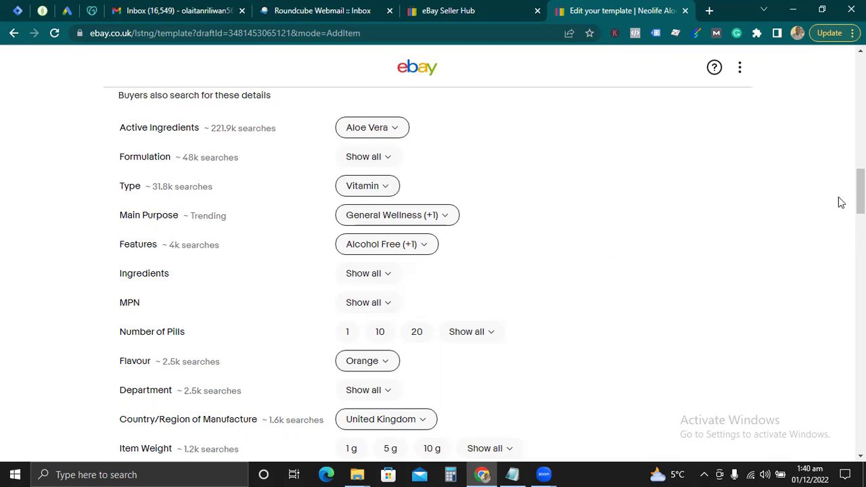
{"action": "scroll", "coordinate": [859, 203], "scroll_direction": "down", "scroll_amount": 2}
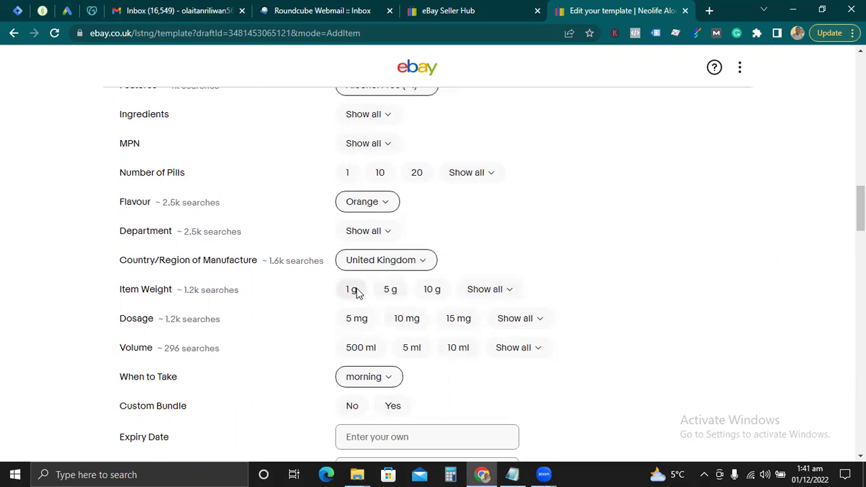
{"action": "left_click", "coordinate": [353, 290]}
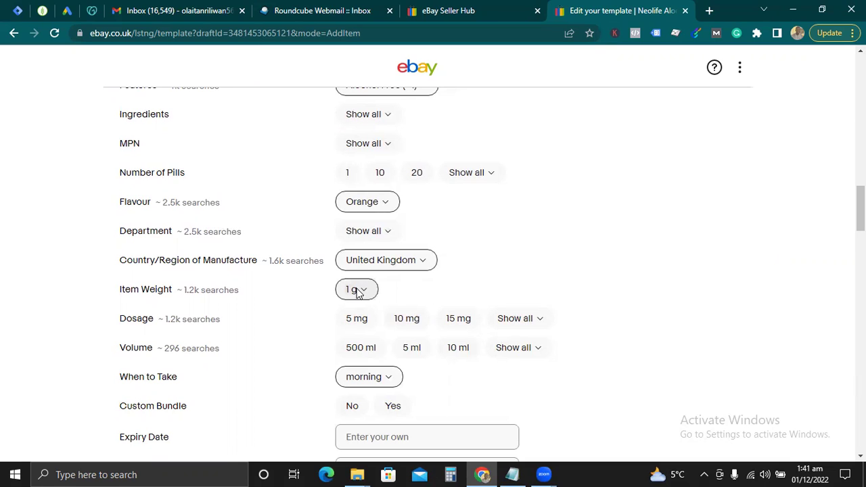
{"action": "scroll", "coordinate": [858, 208], "scroll_direction": "down", "scroll_amount": 3}
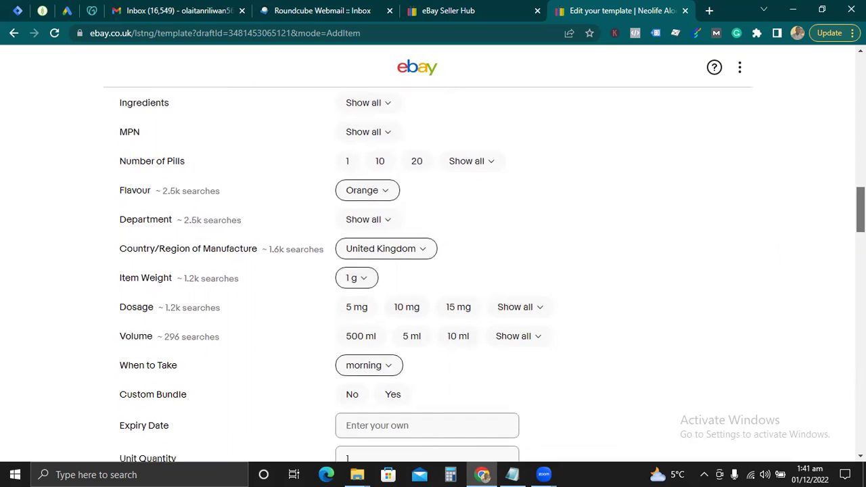
{"action": "scroll", "coordinate": [859, 230], "scroll_direction": "down", "scroll_amount": 1}
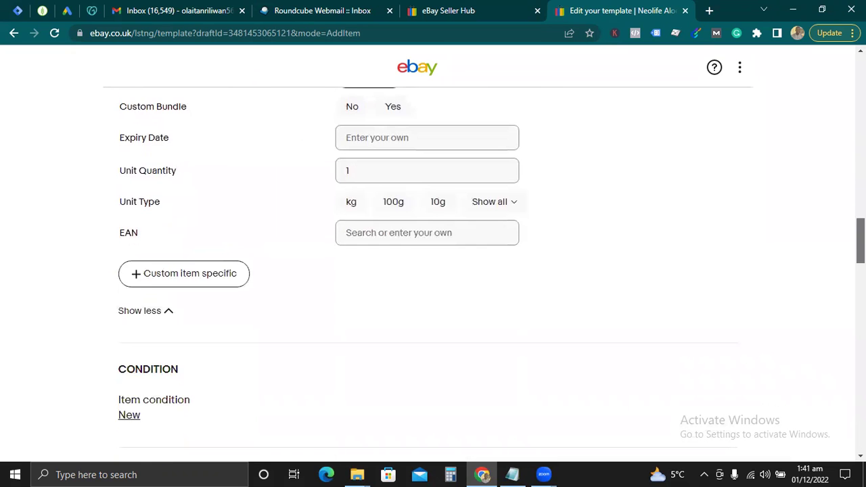
{"action": "scroll", "coordinate": [432, 270], "scroll_direction": "up", "scroll_amount": 13}
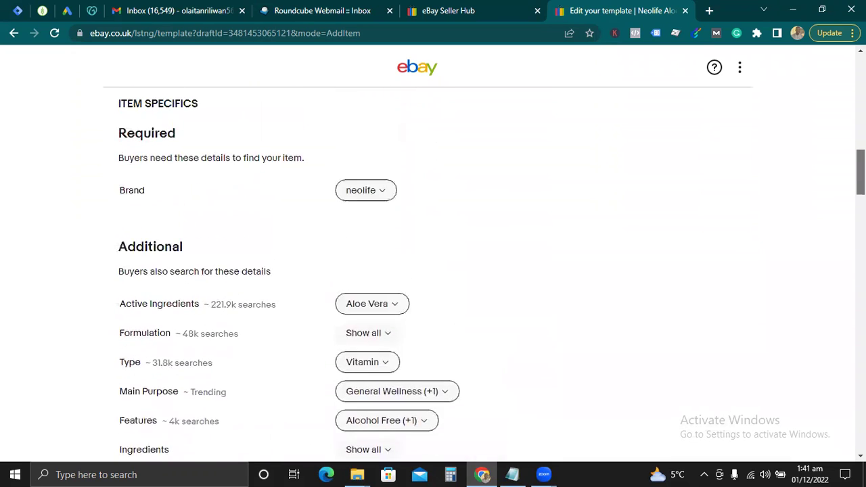
{"action": "scroll", "coordinate": [433, 270], "scroll_direction": "down", "scroll_amount": 1}
{"action": "scroll", "coordinate": [433, 270], "scroll_direction": "up", "scroll_amount": 4}
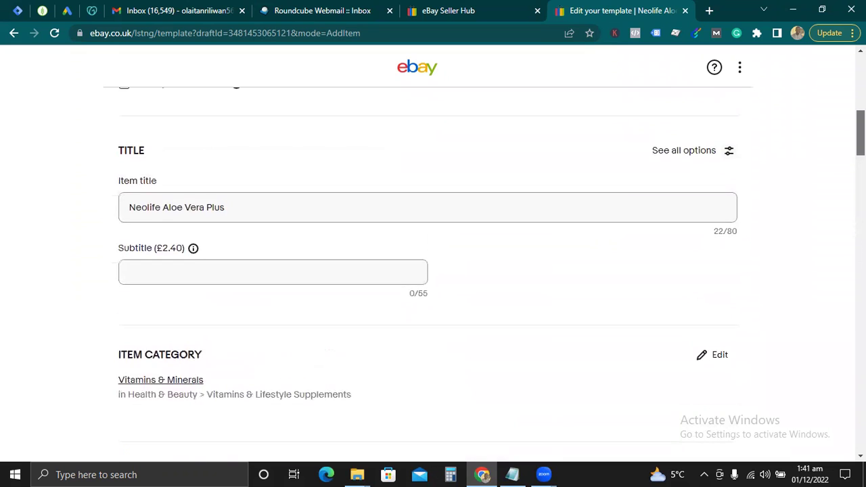
{"action": "scroll", "coordinate": [433, 271], "scroll_direction": "up", "scroll_amount": 6}
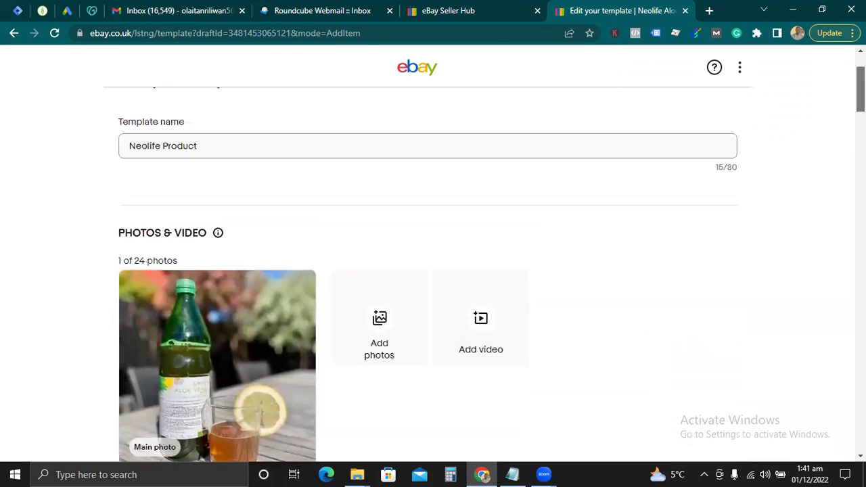
{"action": "scroll", "coordinate": [433, 270], "scroll_direction": "down", "scroll_amount": 20}
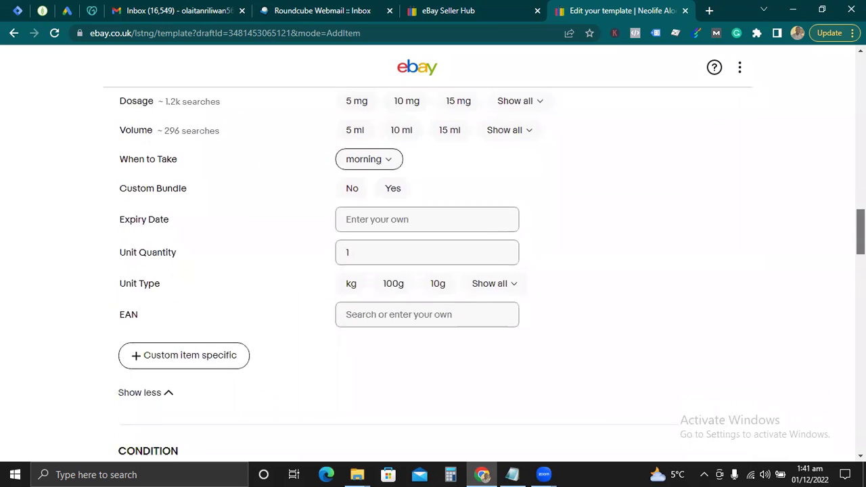
{"action": "scroll", "coordinate": [433, 270], "scroll_direction": "down", "scroll_amount": 4}
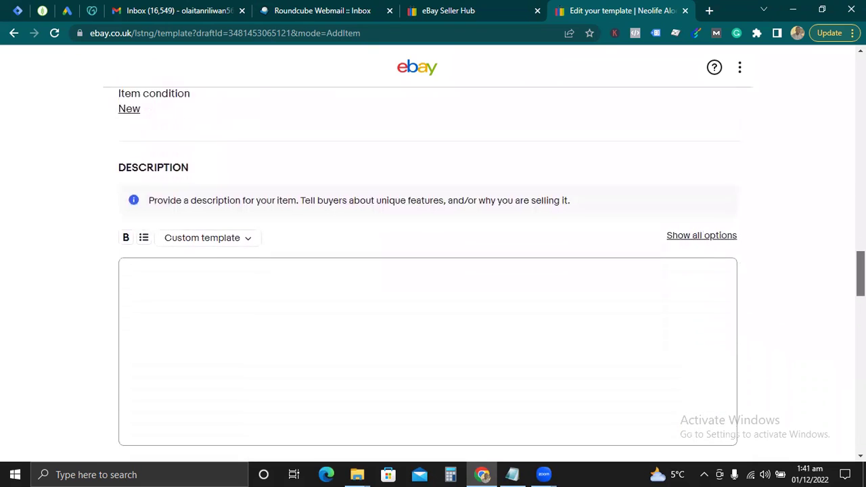
{"action": "scroll", "coordinate": [181, 199], "scroll_direction": "down", "scroll_amount": 5}
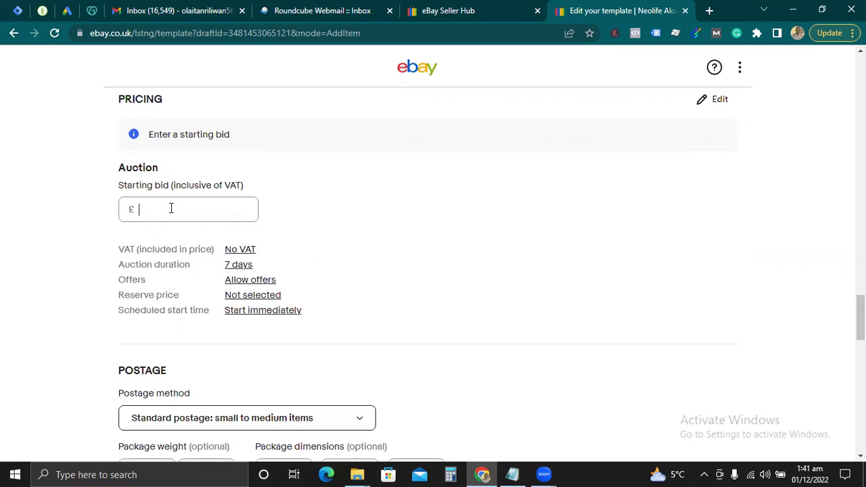
Type 5 into Starting bid so the auction starts at £25.
{"action": "type", "text": "5"}
{"action": "left_click_drag", "start_coordinate": [859, 316], "coordinate": [860, 270]}
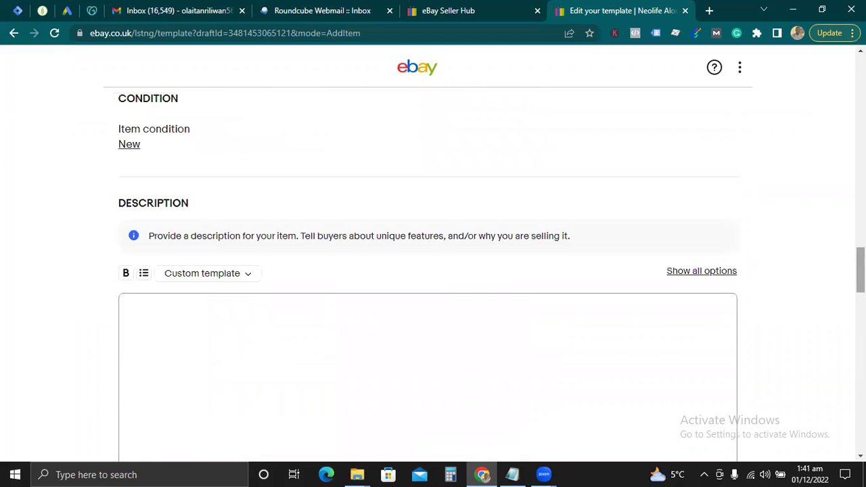
Copy the NeoLife Aloe Vera Plus summary paragraph into the eBay Description box.
{"action": "left_click", "coordinate": [38, 12]}
{"action": "left_click_drag", "start_coordinate": [295, 243], "coordinate": [588, 285]}
{"action": "key", "text": "ctrl+c"}
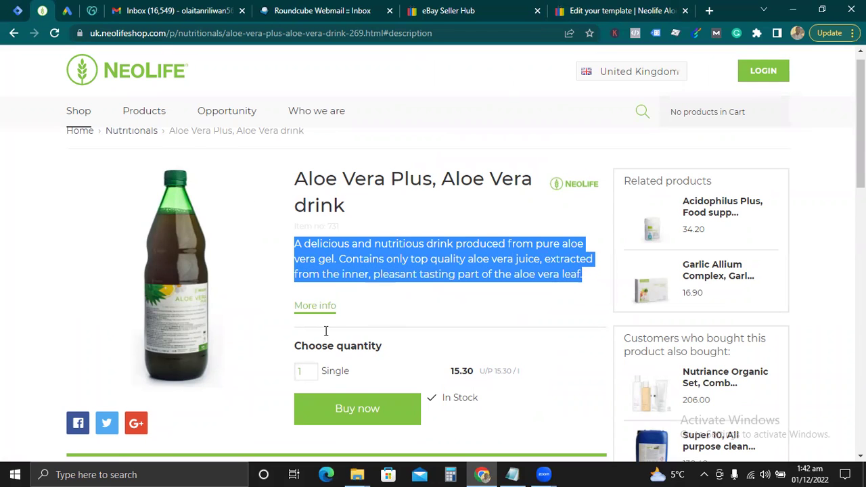
{"action": "key", "text": "ctrl+9"}
{"action": "key", "text": "ctrl+v"}
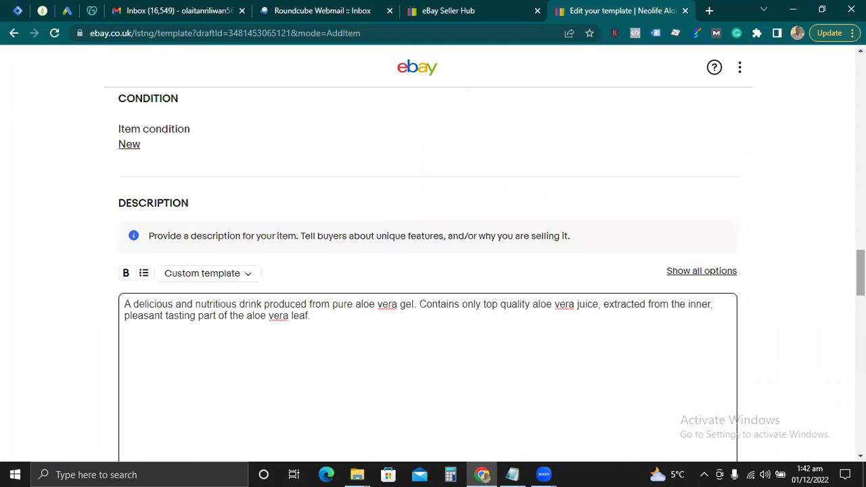
{"action": "scroll", "coordinate": [433, 270], "scroll_direction": "down", "scroll_amount": 8}
{"action": "scroll", "coordinate": [433, 271], "scroll_direction": "up", "scroll_amount": 3}
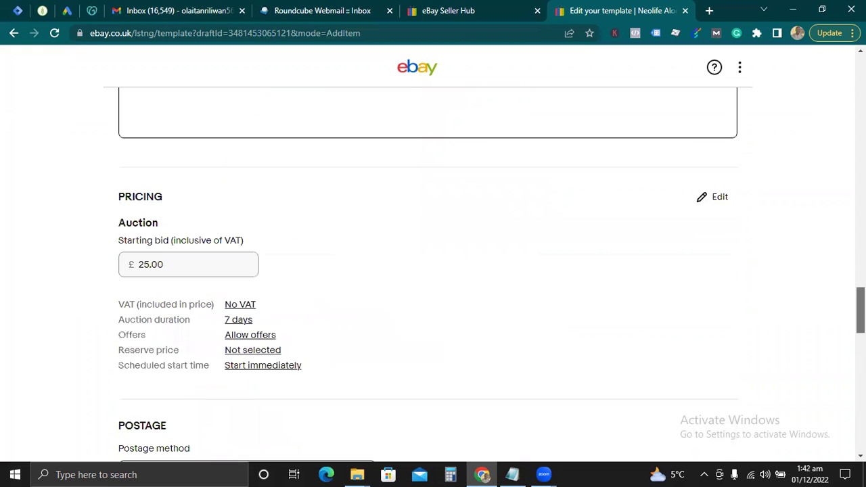
{"action": "scroll", "coordinate": [432, 271], "scroll_direction": "up", "scroll_amount": 2}
{"action": "scroll", "coordinate": [433, 270], "scroll_direction": "up", "scroll_amount": 2}
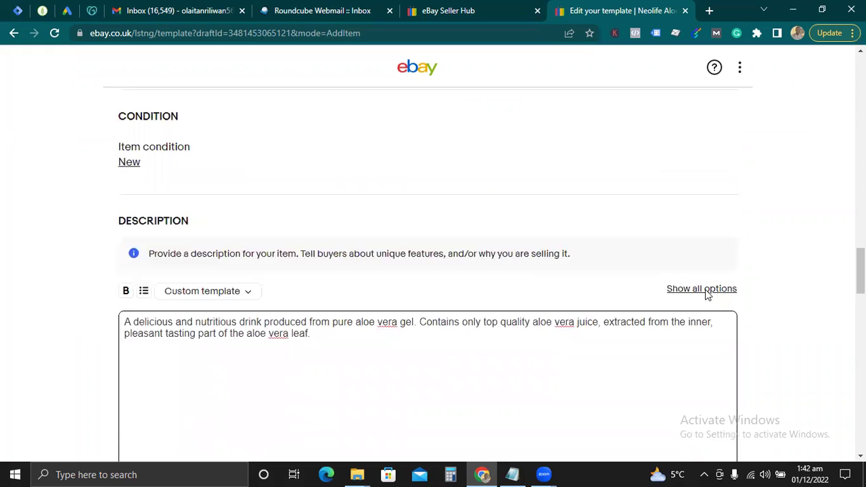
{"action": "left_click_drag", "start_coordinate": [860, 272], "coordinate": [861, 301]}
{"action": "scroll", "coordinate": [860, 301], "scroll_direction": "up", "scroll_amount": 4}
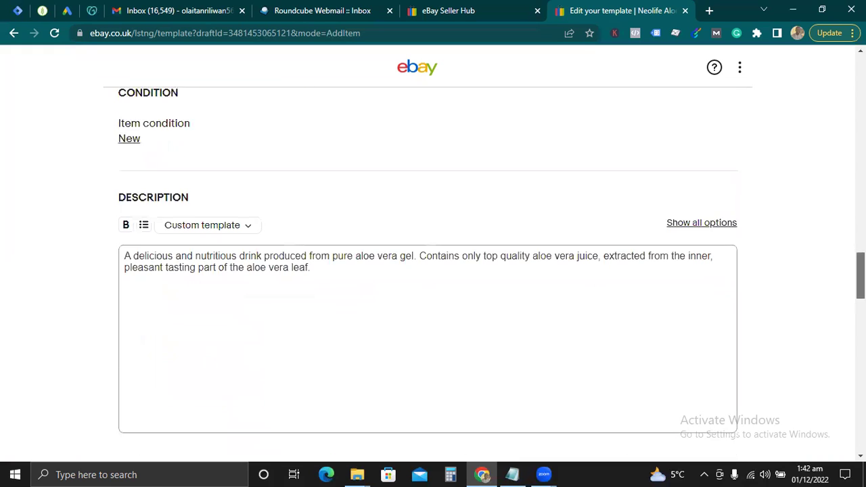
Select the three description lines on the NeoLife page, then return to eBay's description box.
{"action": "left_click", "coordinate": [43, 12]}
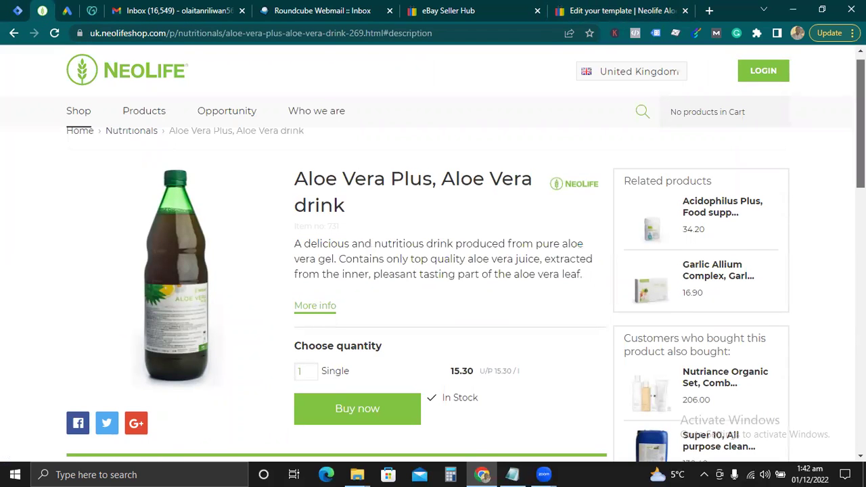
{"action": "scroll", "coordinate": [237, 301], "scroll_direction": "down", "scroll_amount": 3}
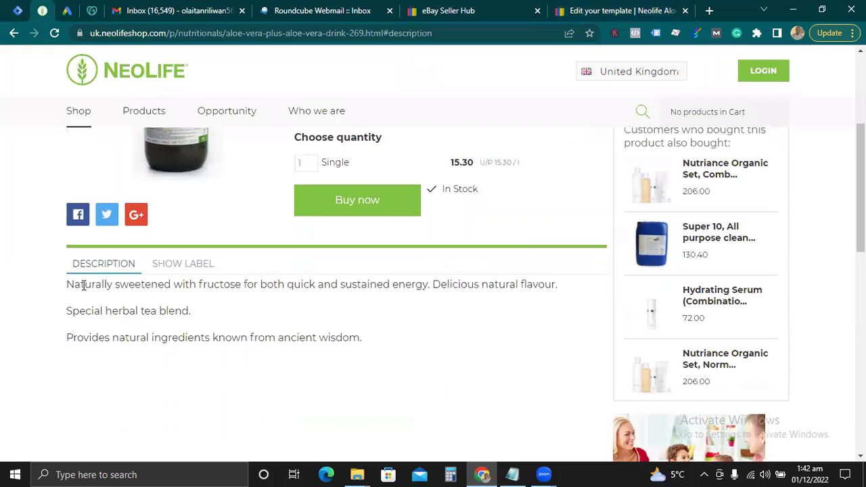
{"action": "left_click_drag", "start_coordinate": [66, 287], "coordinate": [196, 338]}
{"action": "left_click", "coordinate": [196, 337]}
{"action": "triple_click", "coordinate": [383, 343]}
{"action": "key", "text": "ctrl+c"}
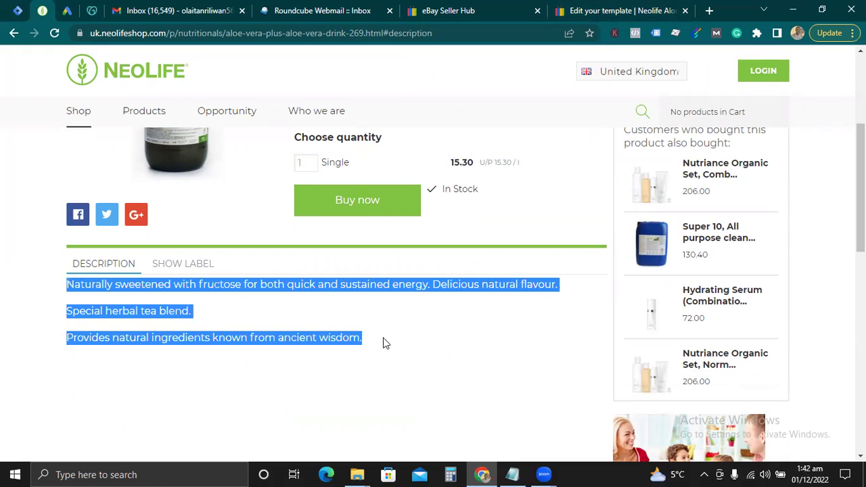
{"action": "left_click", "coordinate": [617, 10]}
{"action": "left_click", "coordinate": [205, 332]}
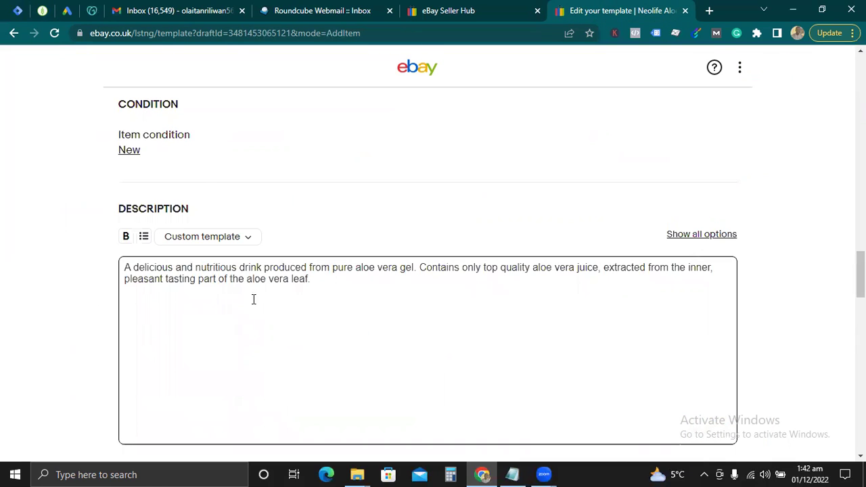
Paste the three NeoLife lines below the summary and prefix each with an asterisk.
{"action": "left_click", "coordinate": [340, 276]}
{"action": "key", "text": "Return"}
{"action": "key", "text": "ctrl+v"}
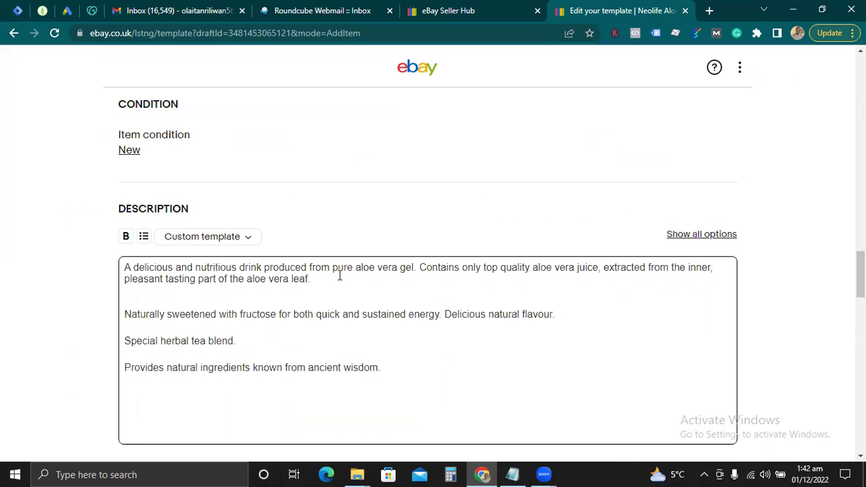
{"action": "left_click", "coordinate": [125, 340]}
{"action": "type", "text": "*"}
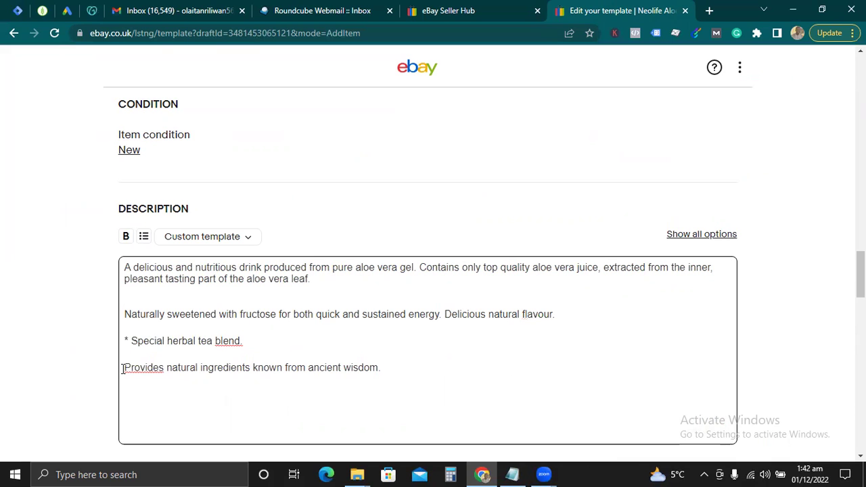
{"action": "left_click", "coordinate": [125, 315]}
{"action": "type", "text": "*"}
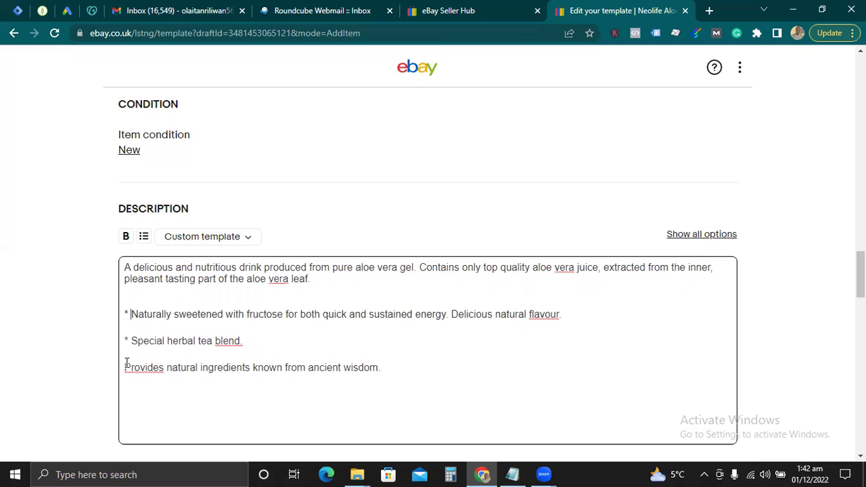
{"action": "left_click", "coordinate": [125, 365]}
{"action": "type", "text": "*"}
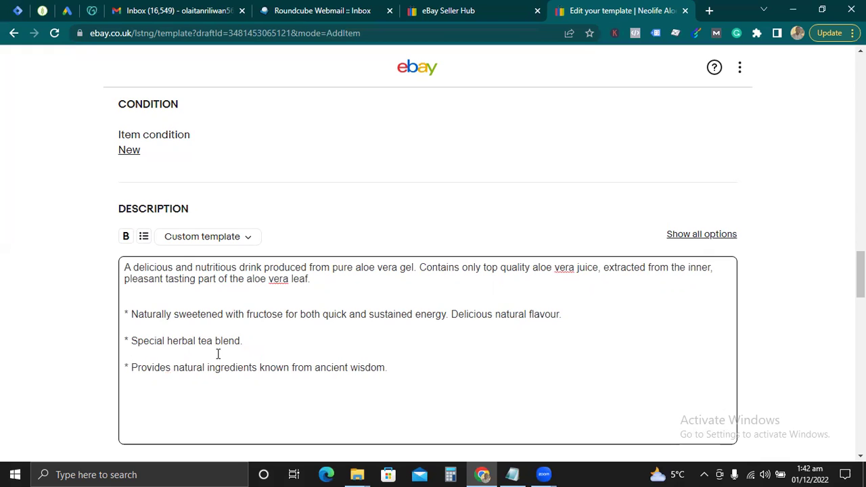
{"action": "left_click_drag", "start_coordinate": [859, 274], "coordinate": [859, 361]}
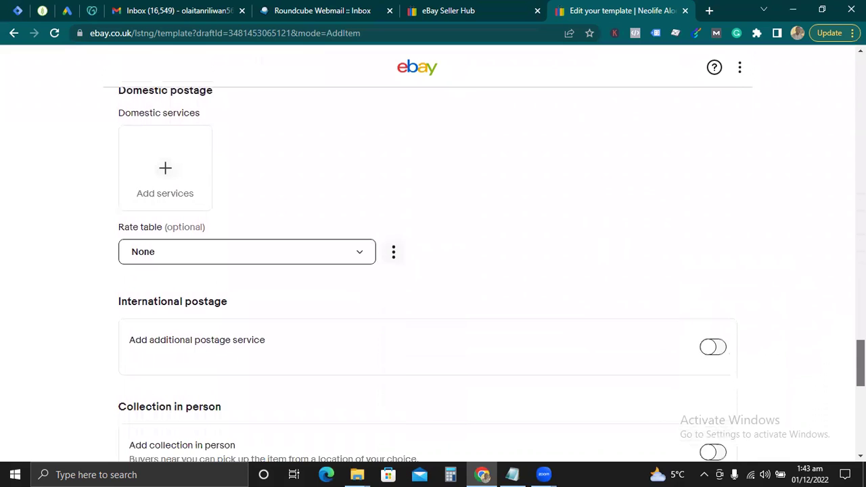
Leave the package not marked irregular and keep Dispatch time at 3 working days.
{"action": "scroll", "coordinate": [502, 354], "scroll_direction": "down", "scroll_amount": 1}
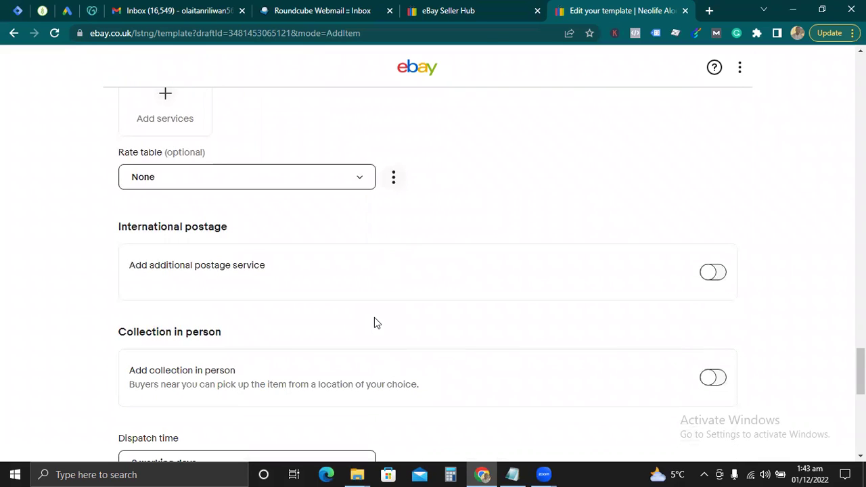
{"action": "left_click_drag", "start_coordinate": [859, 369], "coordinate": [859, 334]}
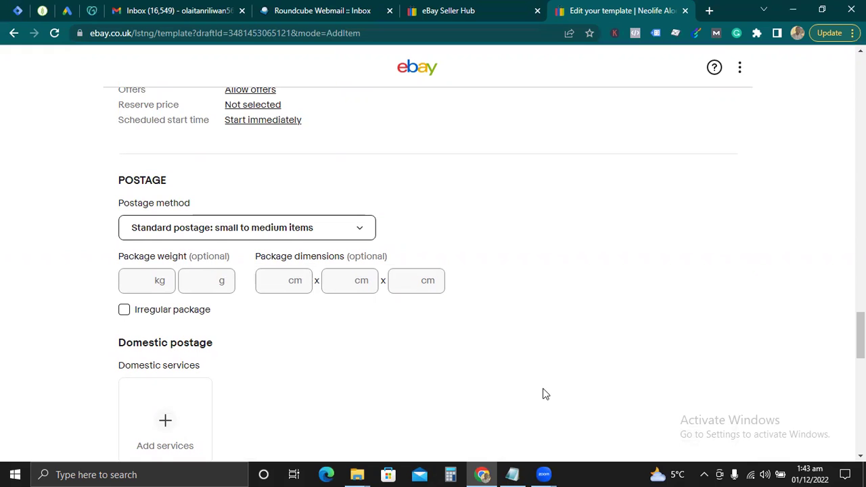
{"action": "left_click_drag", "start_coordinate": [860, 336], "coordinate": [860, 357]}
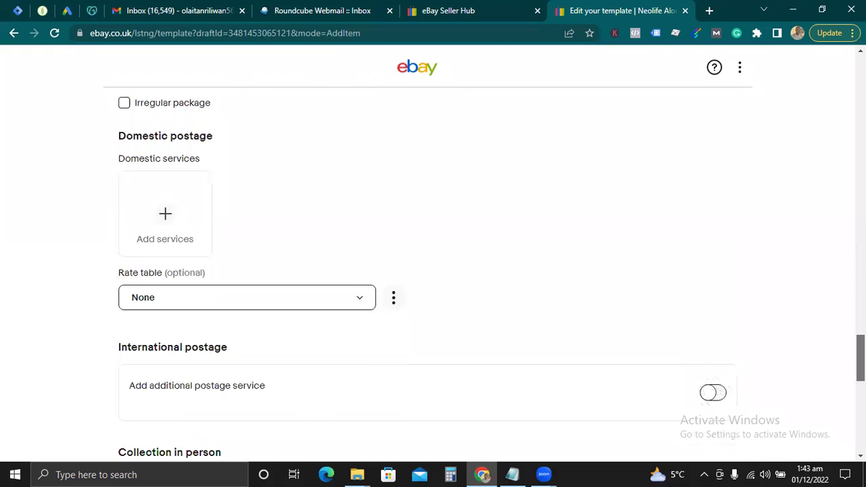
{"action": "scroll", "coordinate": [467, 338], "scroll_direction": "up", "scroll_amount": 3}
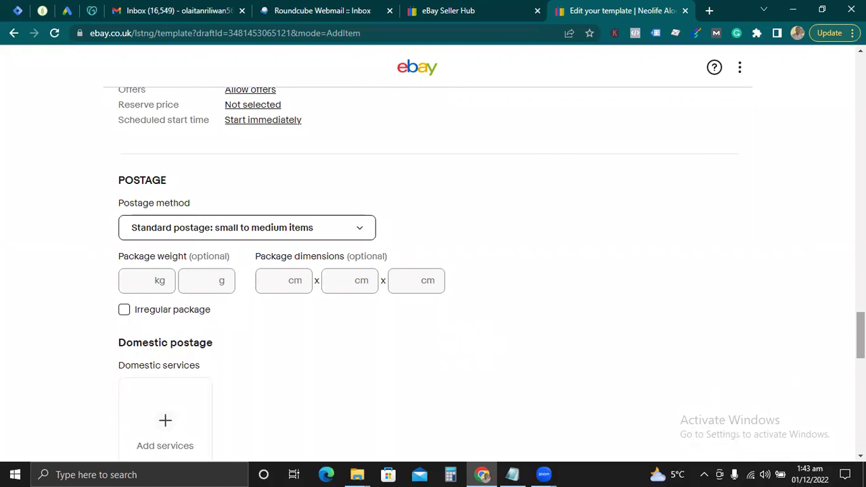
{"action": "scroll", "coordinate": [543, 330], "scroll_direction": "down", "scroll_amount": 1}
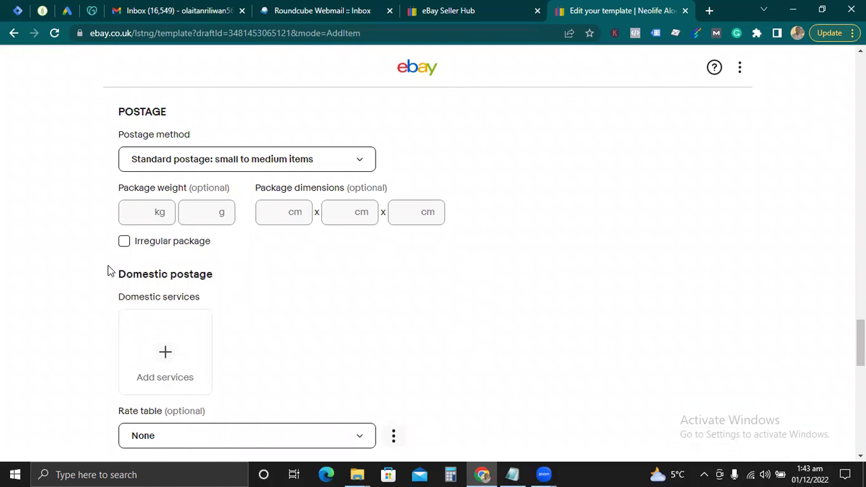
{"action": "left_click", "coordinate": [123, 245]}
{"action": "left_click", "coordinate": [124, 247]}
{"action": "scroll", "coordinate": [859, 343], "scroll_direction": "down", "scroll_amount": 6}
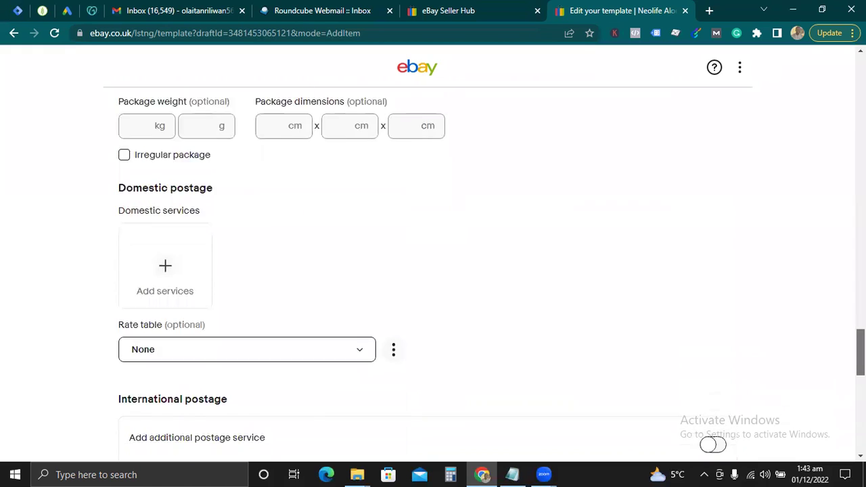
{"action": "scroll", "coordinate": [735, 355], "scroll_direction": "down", "scroll_amount": 2}
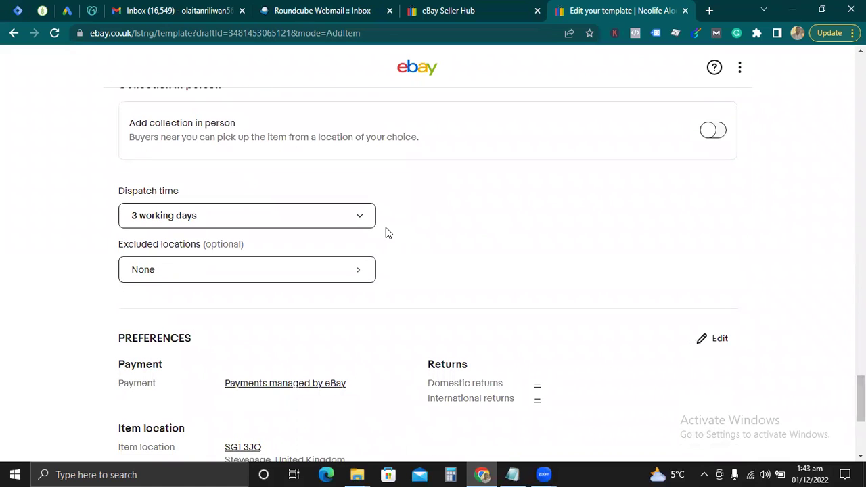
{"action": "left_click", "coordinate": [361, 217]}
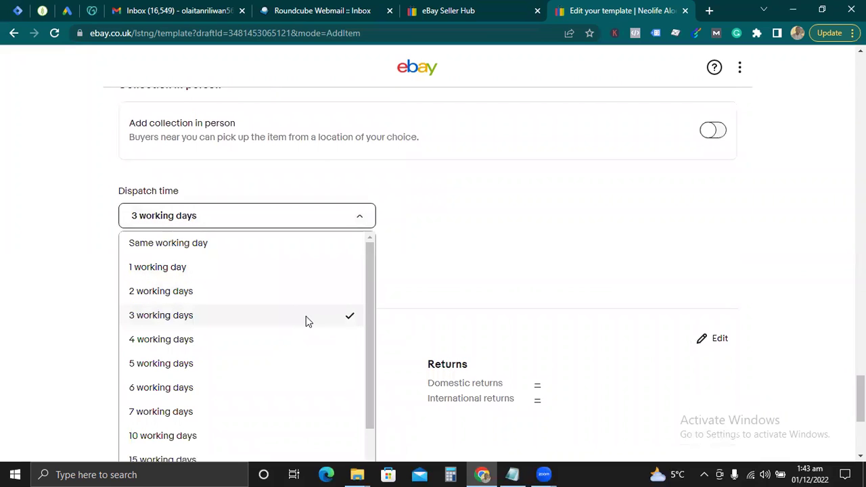
{"action": "left_click", "coordinate": [422, 280]}
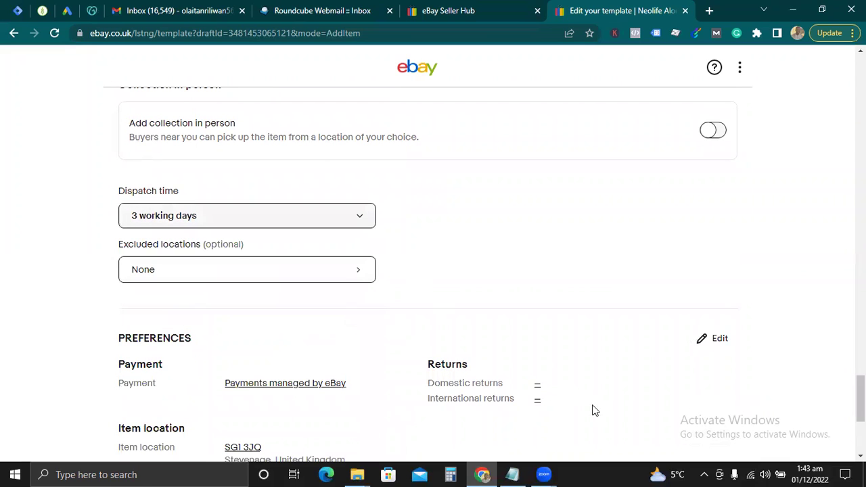
Save the 'Neolife Product' template and dismiss the confirmation.
{"action": "scroll", "coordinate": [491, 272], "scroll_direction": "down", "scroll_amount": 2}
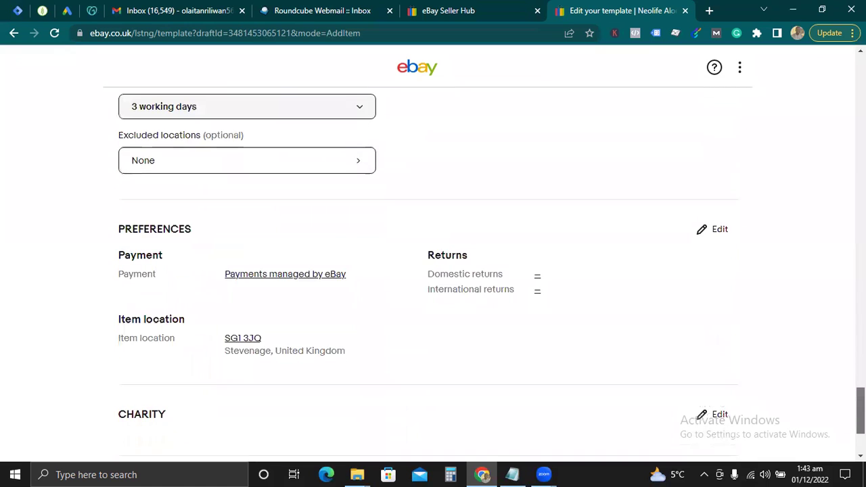
{"action": "scroll", "coordinate": [427, 270], "scroll_direction": "down", "scroll_amount": 2}
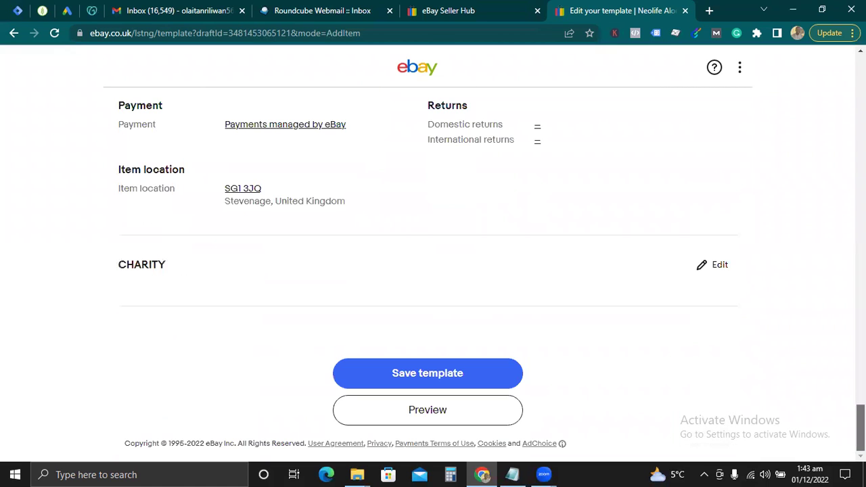
{"action": "scroll", "coordinate": [433, 271], "scroll_direction": "up", "scroll_amount": 10}
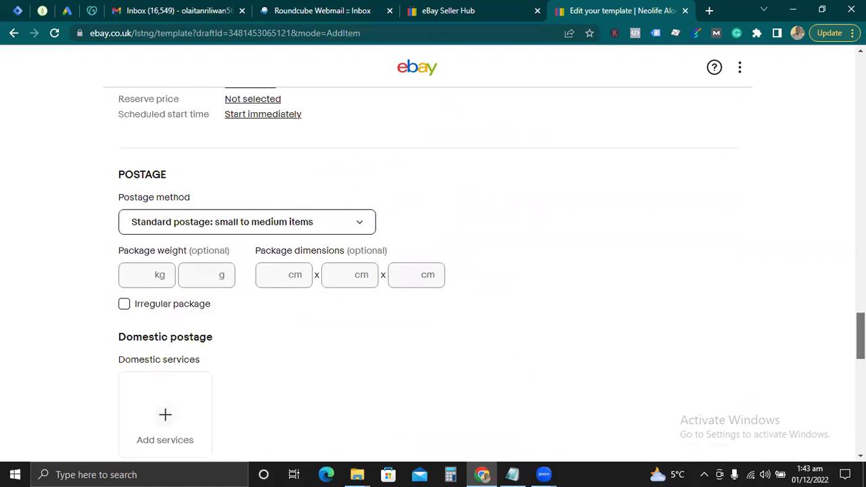
{"action": "scroll", "coordinate": [432, 270], "scroll_direction": "up", "scroll_amount": 6}
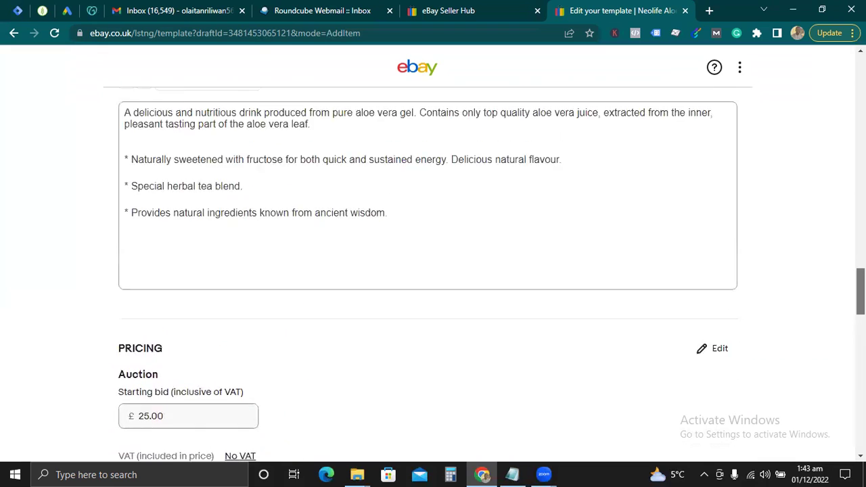
{"action": "scroll", "coordinate": [432, 271], "scroll_direction": "up", "scroll_amount": 10}
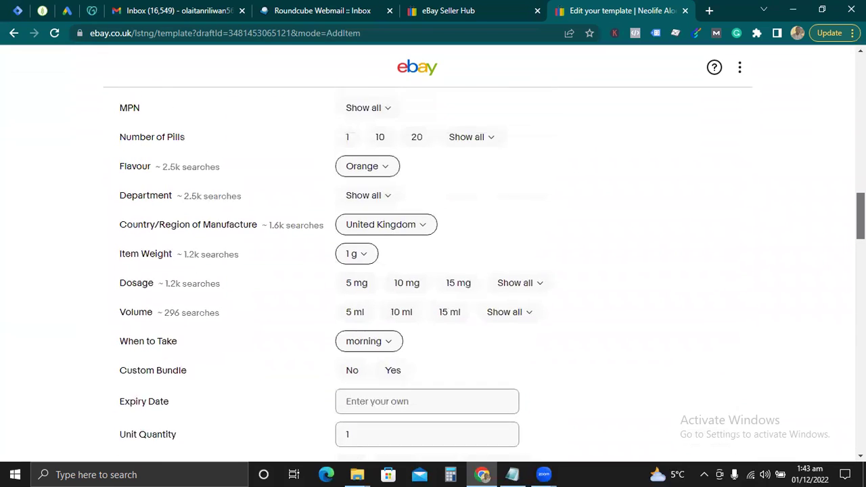
{"action": "scroll", "coordinate": [433, 270], "scroll_direction": "up", "scroll_amount": 6}
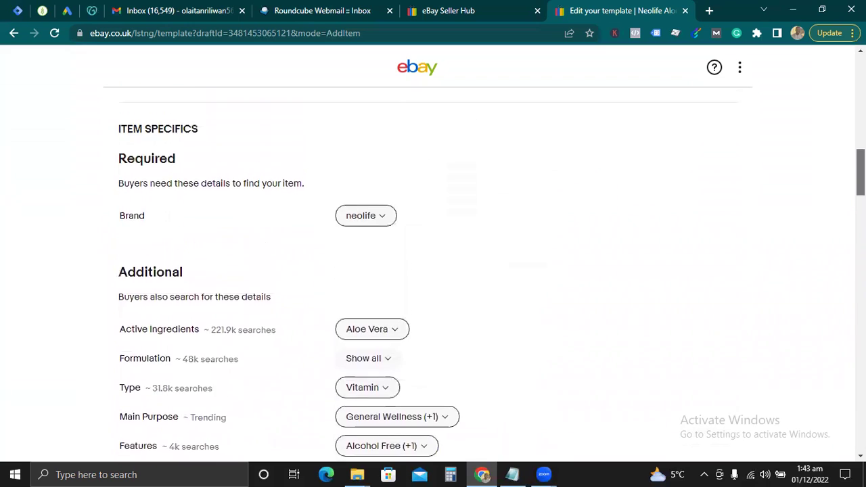
{"action": "scroll", "coordinate": [433, 270], "scroll_direction": "up", "scroll_amount": 10}
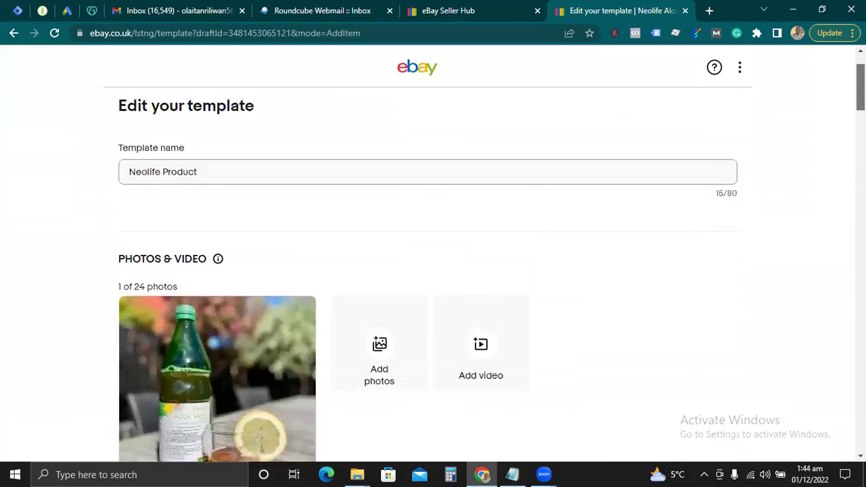
{"action": "scroll", "coordinate": [433, 270], "scroll_direction": "down", "scroll_amount": 20}
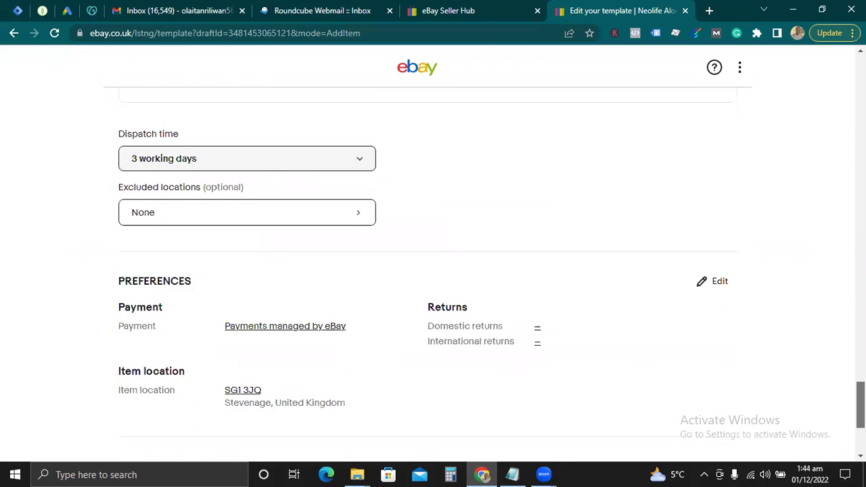
{"action": "scroll", "coordinate": [446, 374], "scroll_direction": "down", "scroll_amount": 3}
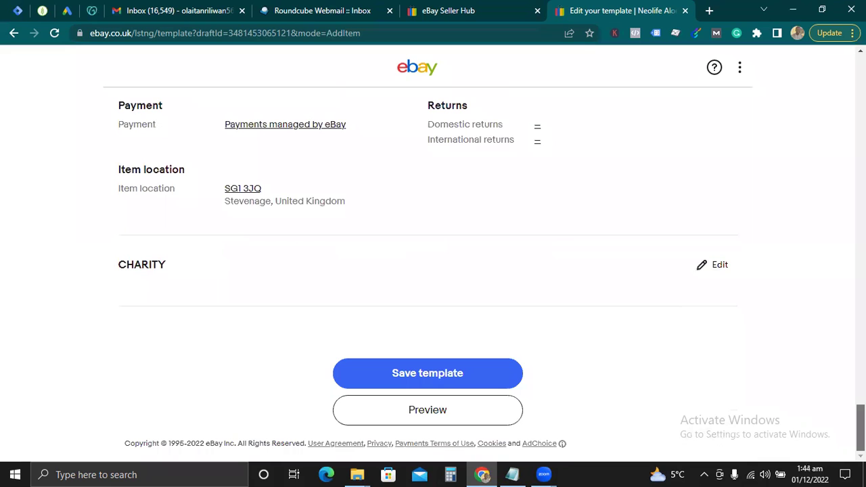
{"action": "left_click", "coordinate": [441, 377]}
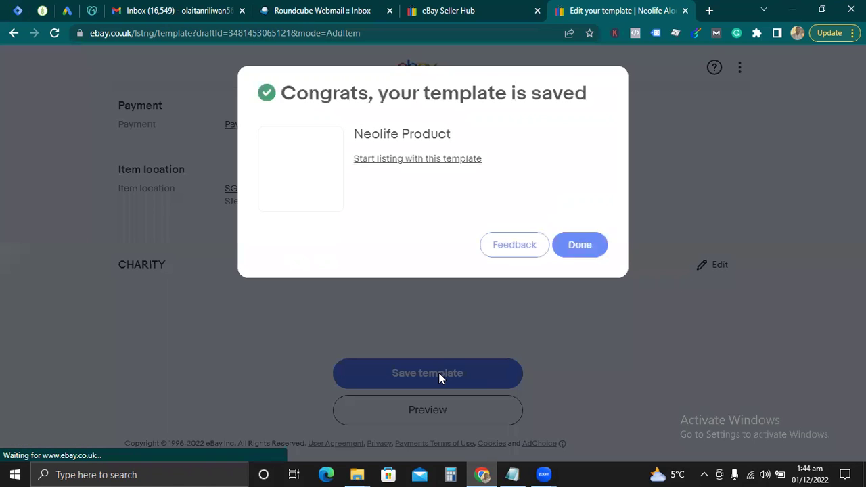
{"action": "left_click", "coordinate": [593, 249]}
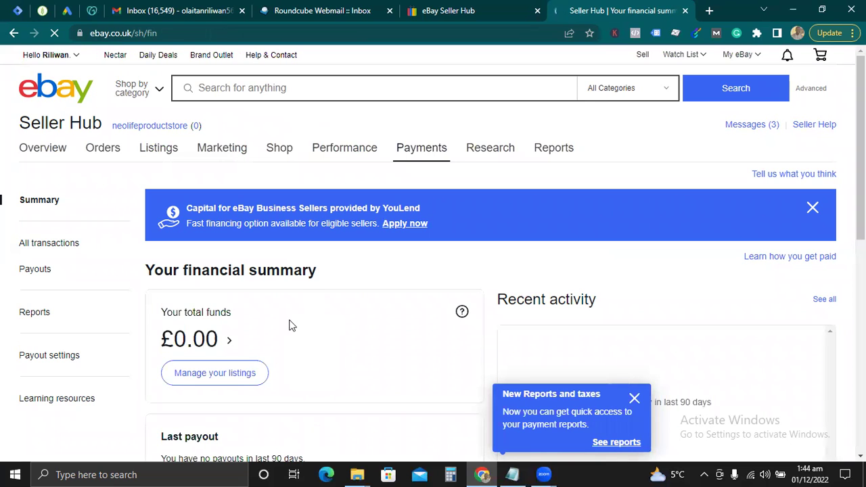
Go to the Listings overview and open Listing templates to find the Neolife Product template.
{"action": "left_click", "coordinate": [160, 158]}
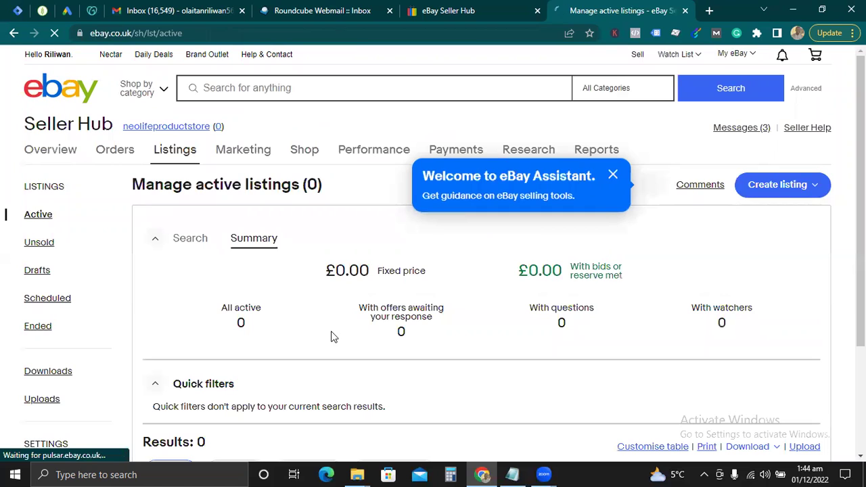
{"action": "scroll", "coordinate": [853, 284], "scroll_direction": "down", "scroll_amount": 5}
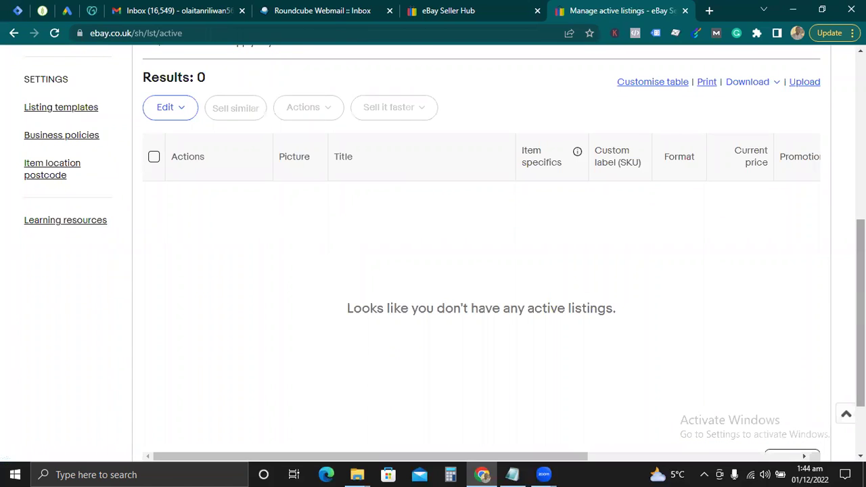
{"action": "scroll", "coordinate": [754, 253], "scroll_direction": "up", "scroll_amount": 2}
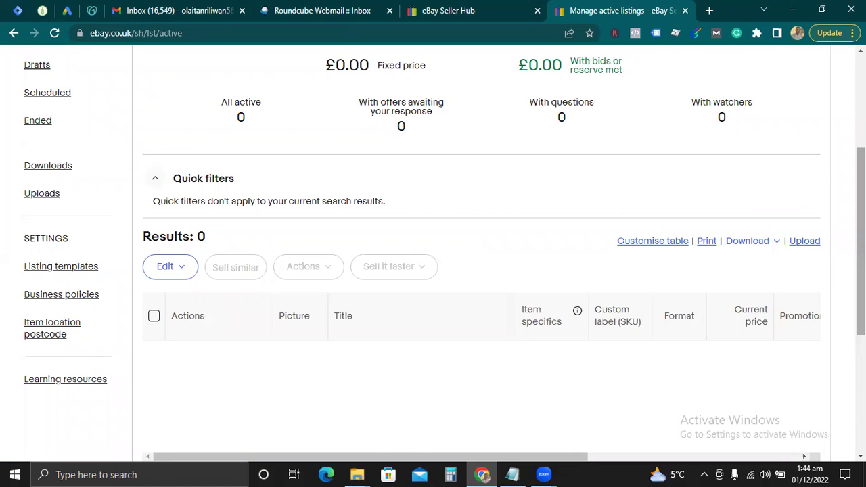
{"action": "scroll", "coordinate": [481, 270], "scroll_direction": "up", "scroll_amount": 3}
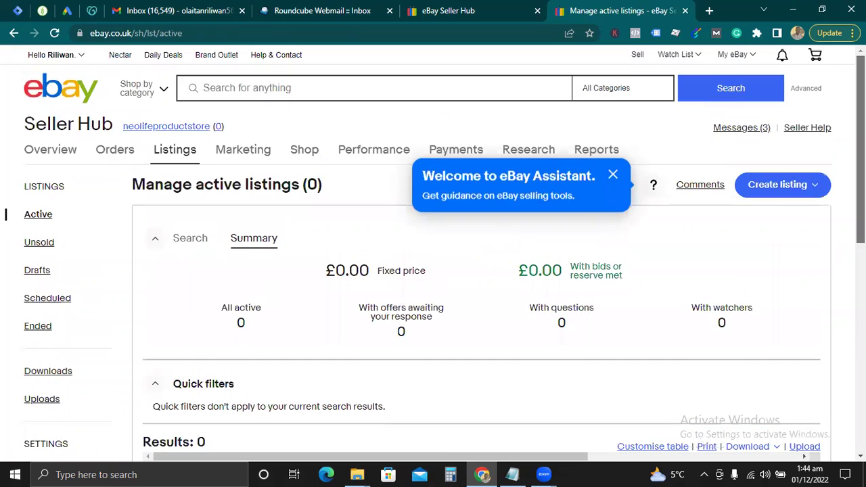
{"action": "scroll", "coordinate": [354, 294], "scroll_direction": "down", "scroll_amount": 2}
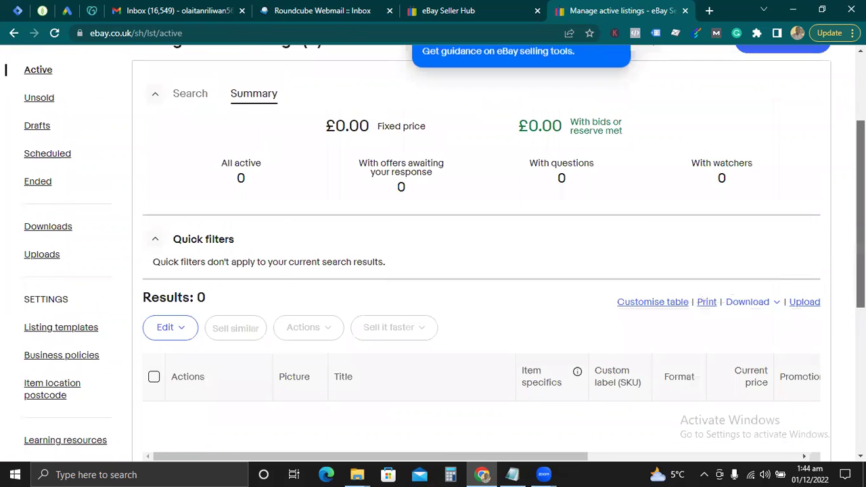
{"action": "left_click", "coordinate": [55, 328]}
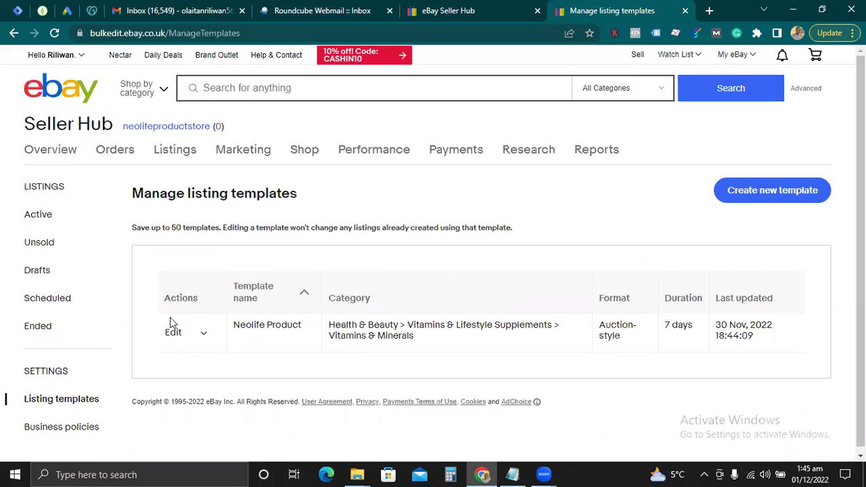
Edit and re-save the Neolife Product template, then start a new listing from it.
{"action": "left_click", "coordinate": [172, 332]}
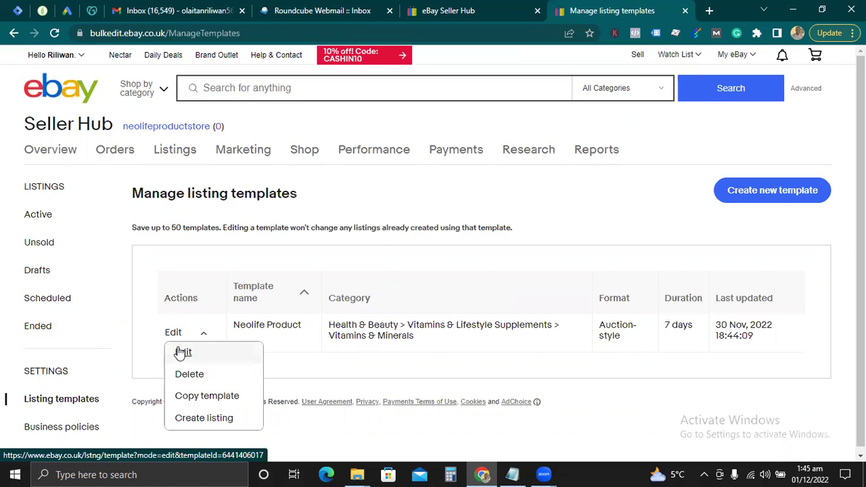
{"action": "left_click", "coordinate": [182, 352]}
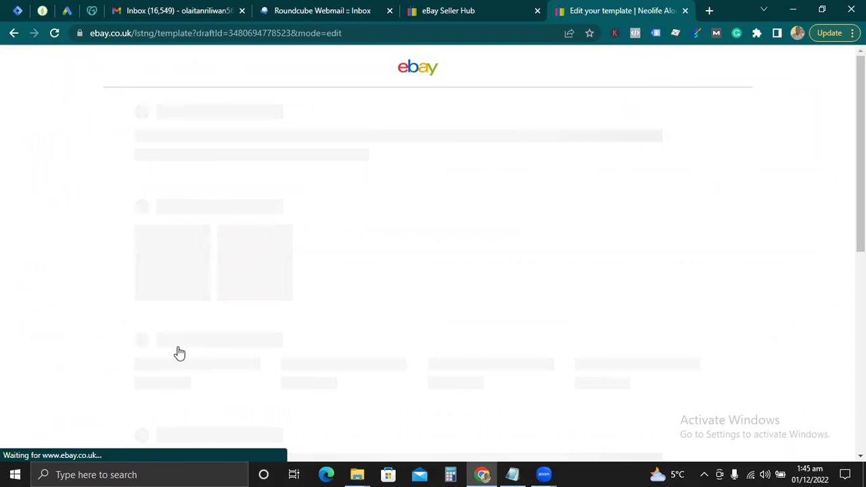
{"action": "scroll", "coordinate": [512, 383], "scroll_direction": "down", "scroll_amount": 20}
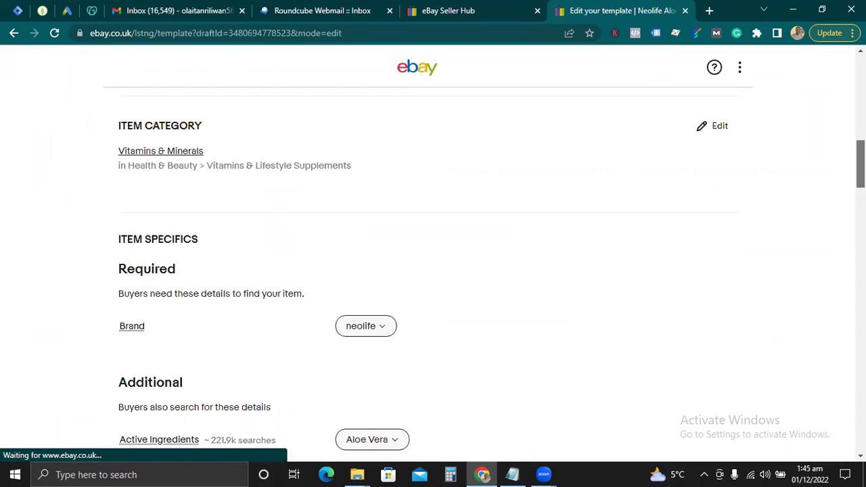
{"action": "scroll", "coordinate": [433, 270], "scroll_direction": "down", "scroll_amount": 6}
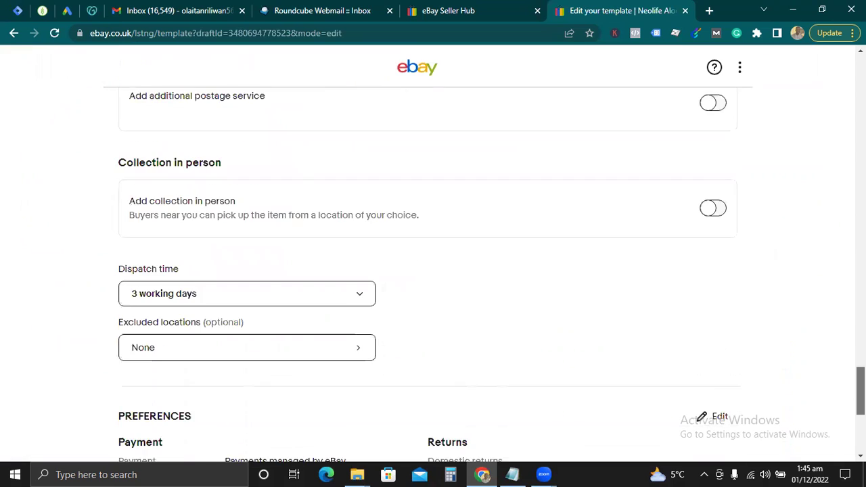
{"action": "scroll", "coordinate": [471, 368], "scroll_direction": "down", "scroll_amount": 3}
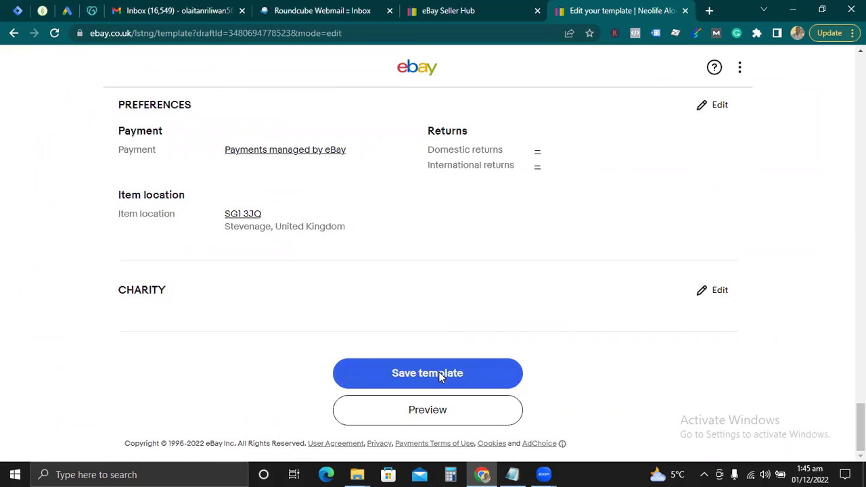
{"action": "left_click", "coordinate": [438, 373]}
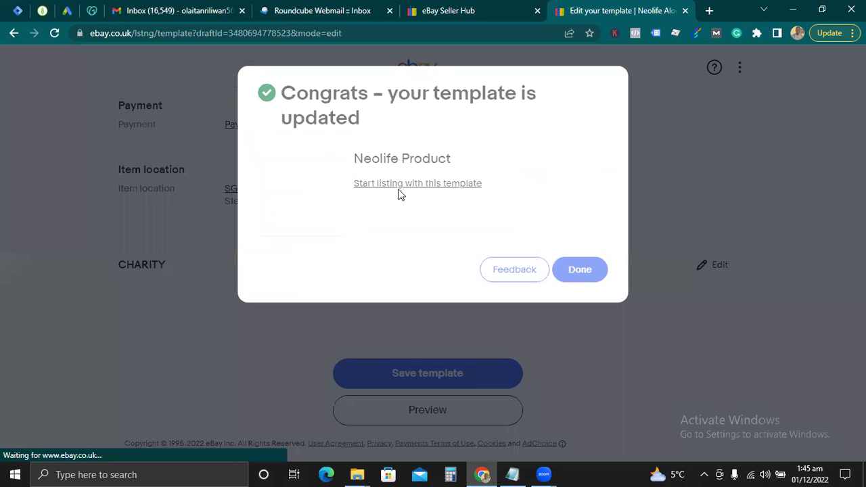
{"action": "left_click", "coordinate": [397, 184]}
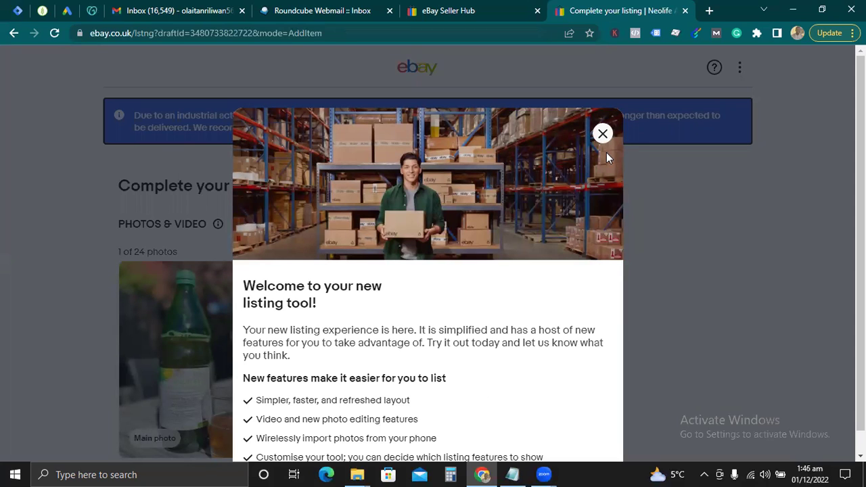
Dismiss the new listing tool welcome message and scroll to the bottom of the Neolife Aloe Vera Plus draft.
{"action": "left_click", "coordinate": [603, 134]}
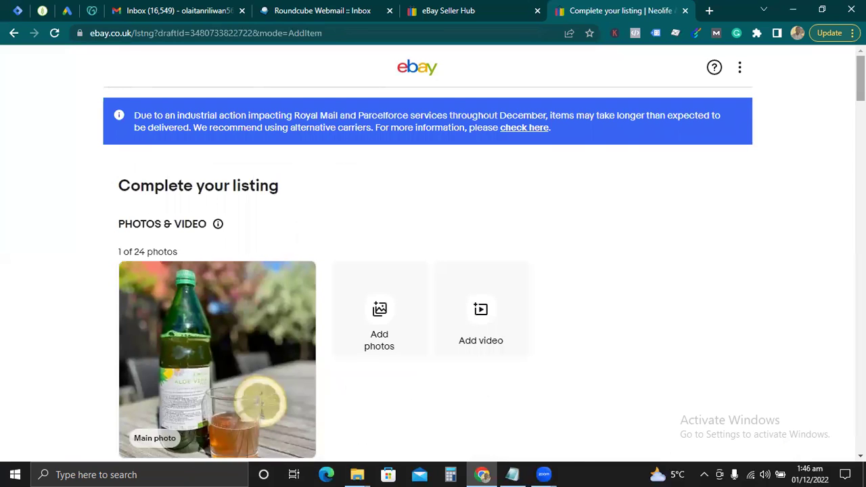
{"action": "scroll", "coordinate": [433, 270], "scroll_direction": "down", "scroll_amount": 4}
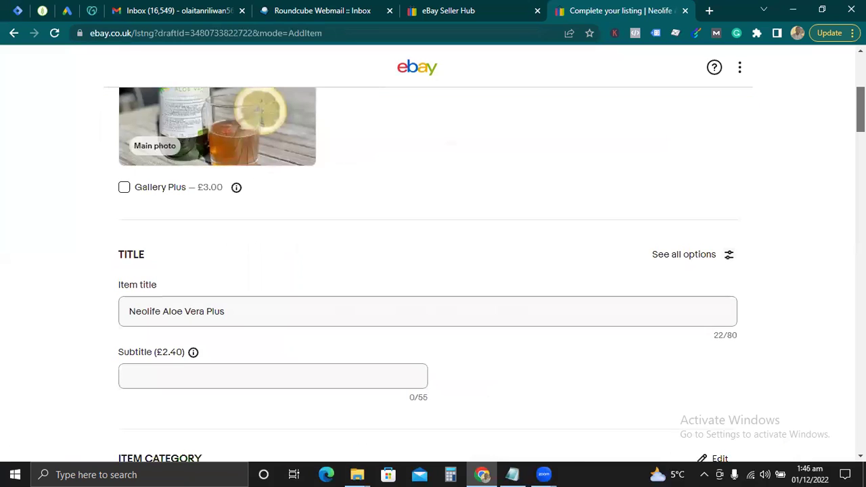
{"action": "scroll", "coordinate": [433, 270], "scroll_direction": "down", "scroll_amount": 9}
{"action": "scroll", "coordinate": [432, 271], "scroll_direction": "up", "scroll_amount": 9}
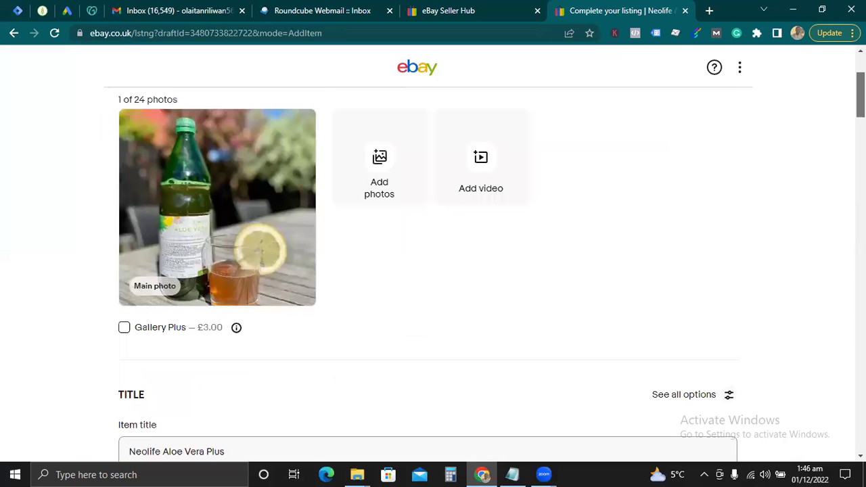
{"action": "scroll", "coordinate": [433, 270], "scroll_direction": "up", "scroll_amount": 2}
{"action": "scroll", "coordinate": [433, 270], "scroll_direction": "down", "scroll_amount": 10}
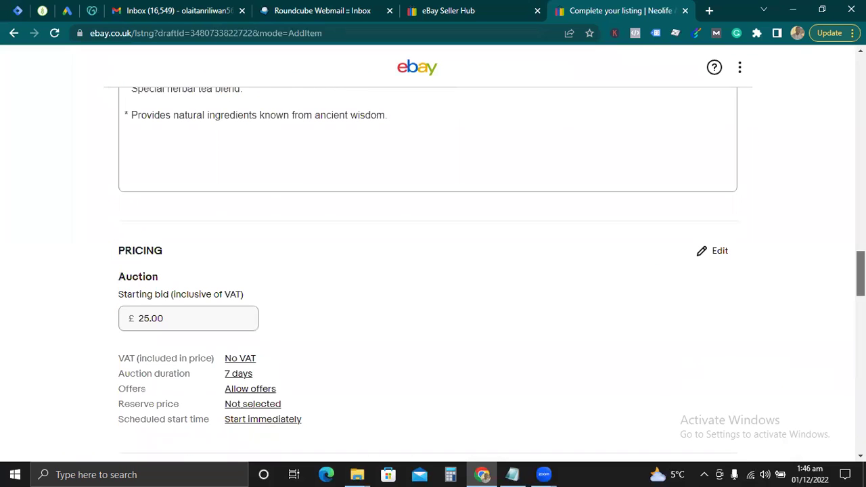
{"action": "scroll", "coordinate": [432, 271], "scroll_direction": "up", "scroll_amount": 4}
{"action": "scroll", "coordinate": [433, 270], "scroll_direction": "down", "scroll_amount": 10}
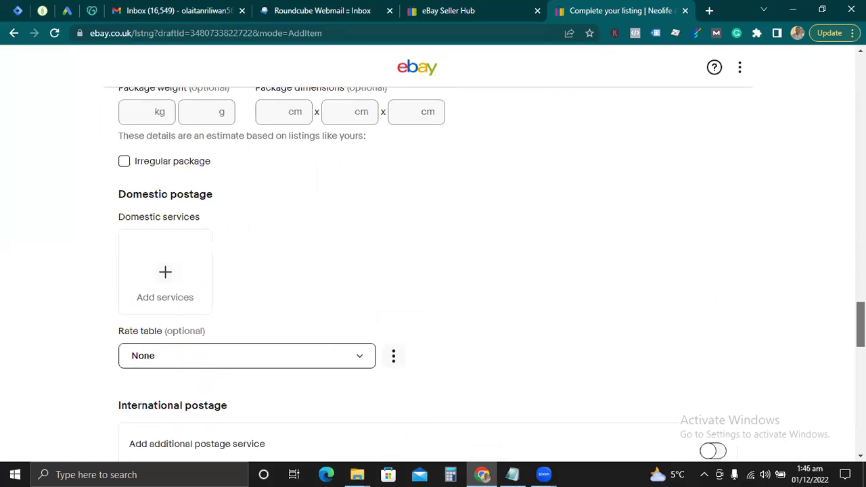
{"action": "scroll", "coordinate": [432, 270], "scroll_direction": "down", "scroll_amount": 5}
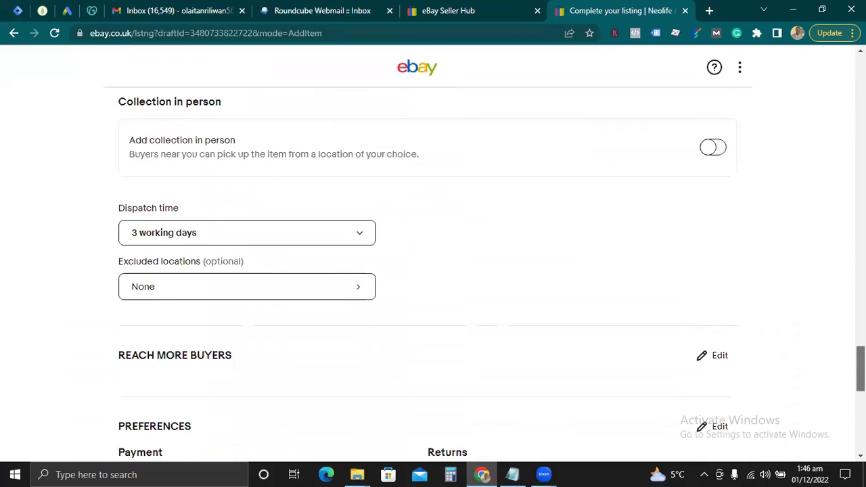
{"action": "scroll", "coordinate": [432, 271], "scroll_direction": "down", "scroll_amount": 5}
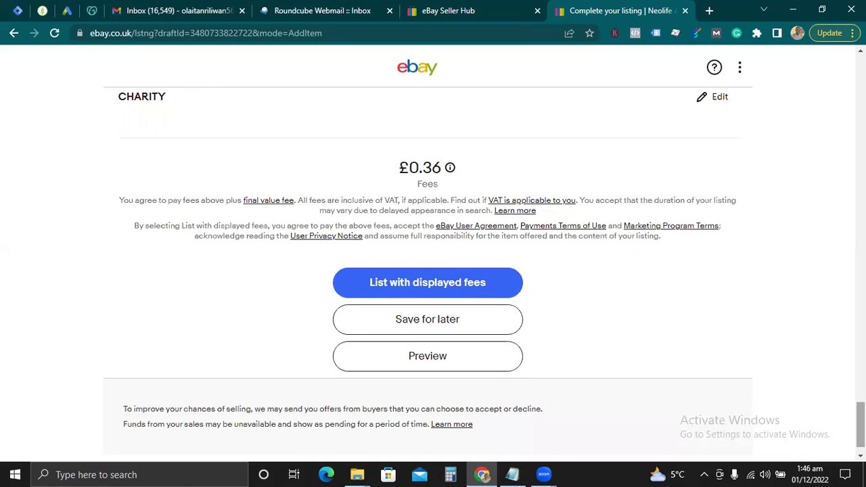
{"action": "left_click", "coordinate": [704, 98]}
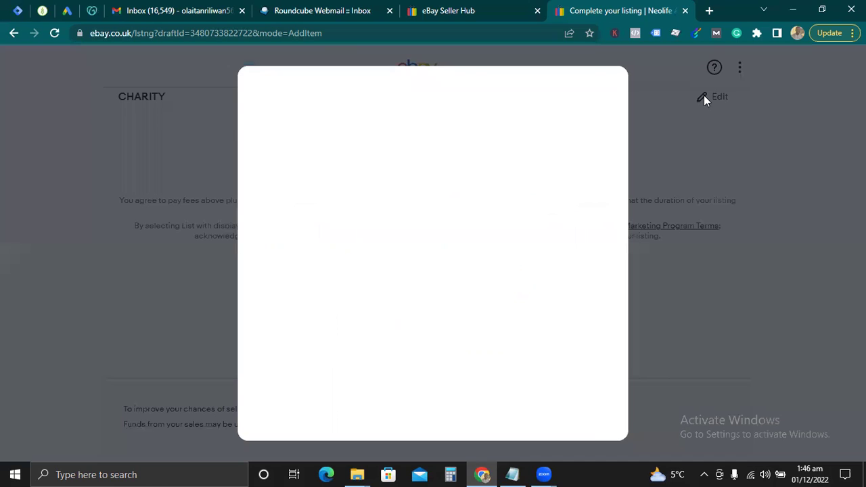
{"action": "left_click_drag", "start_coordinate": [624, 182], "coordinate": [625, 242]}
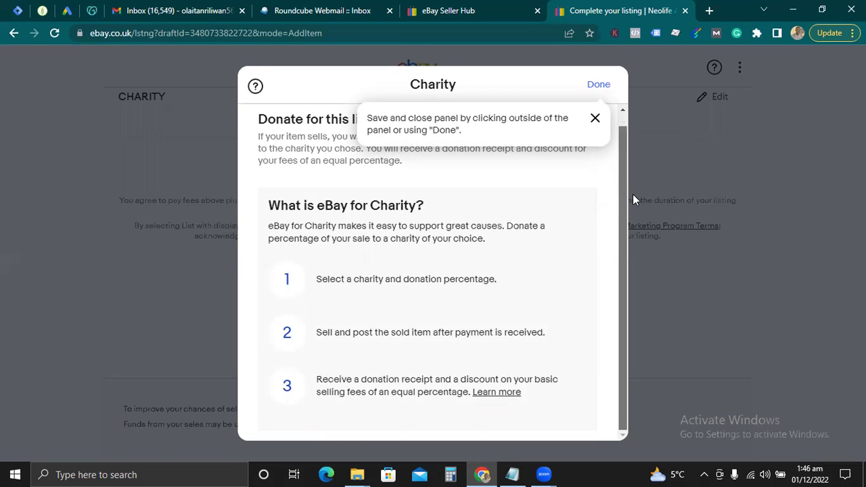
{"action": "scroll", "coordinate": [607, 122], "scroll_direction": "up", "scroll_amount": 1}
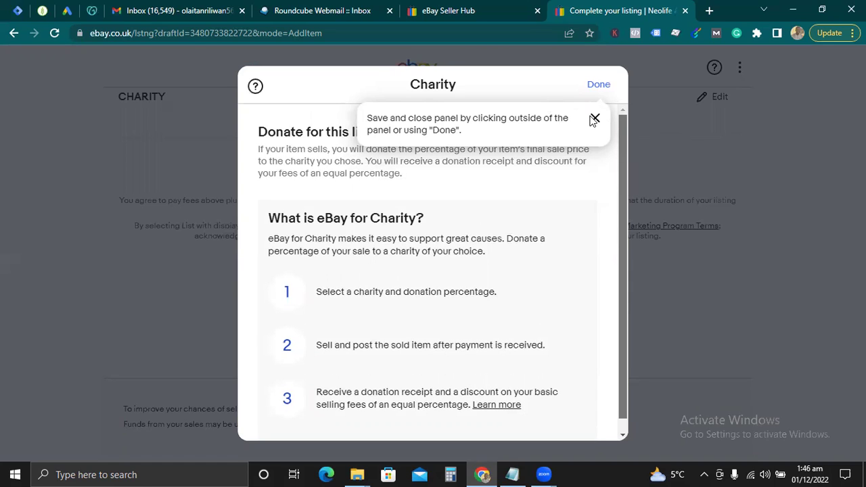
{"action": "left_click", "coordinate": [594, 119]}
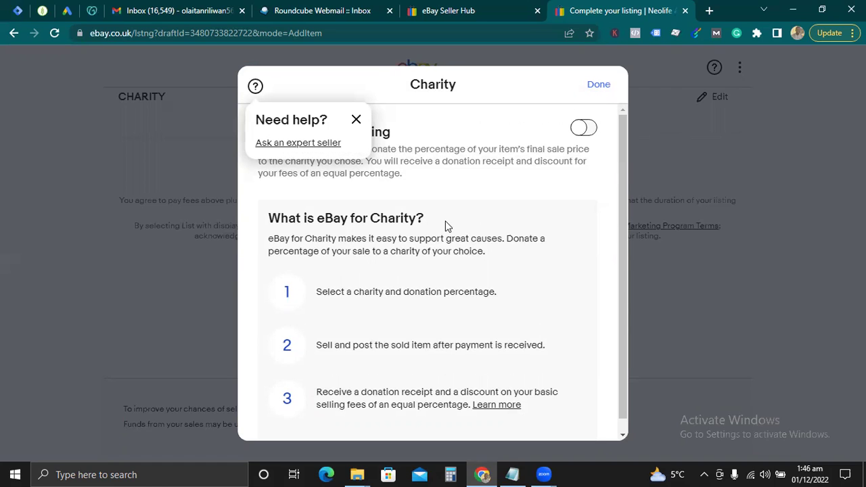
{"action": "left_click", "coordinate": [591, 90]}
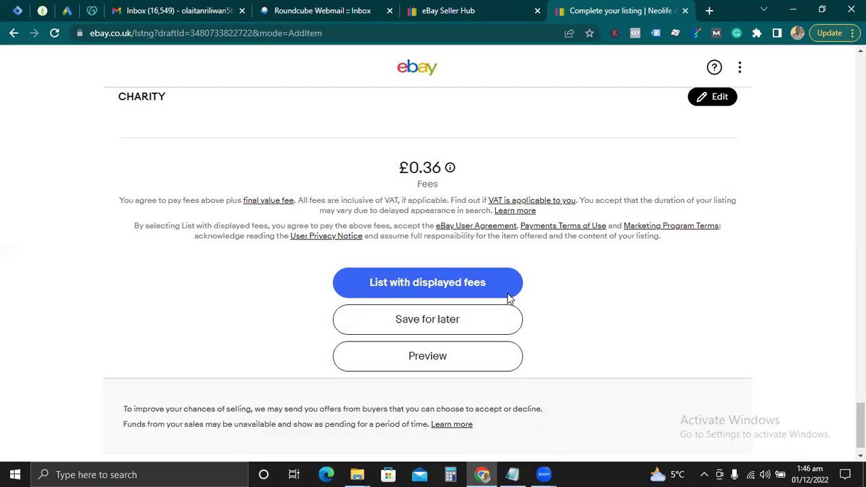
{"action": "mouse_move", "coordinate": [860, 425]}
{"action": "left_mouse_down"}
{"action": "mouse_move", "coordinate": [860, 71]}
{"action": "mouse_move", "coordinate": [861, 426]}
{"action": "mouse_move", "coordinate": [860, 414]}
{"action": "left_mouse_up"}
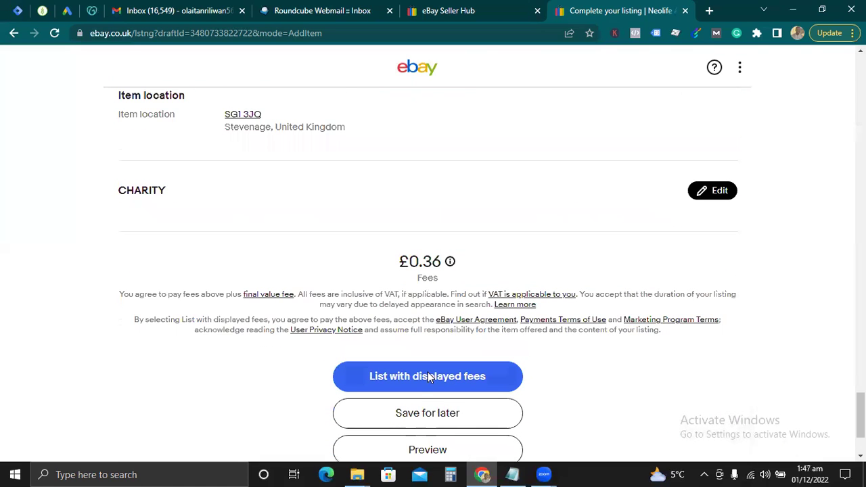
Try listing with displayed fees and review the missing return policy and delivery service errors.
{"action": "left_click", "coordinate": [413, 381]}
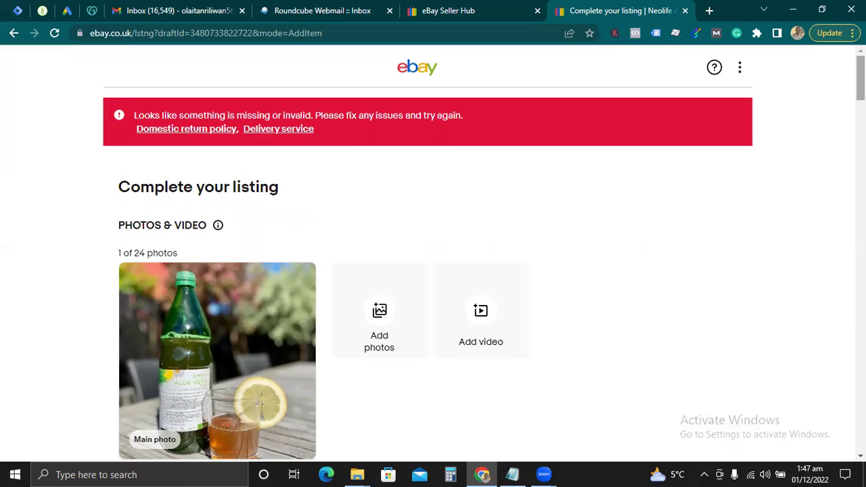
{"action": "scroll", "coordinate": [432, 271], "scroll_direction": "down", "scroll_amount": 20}
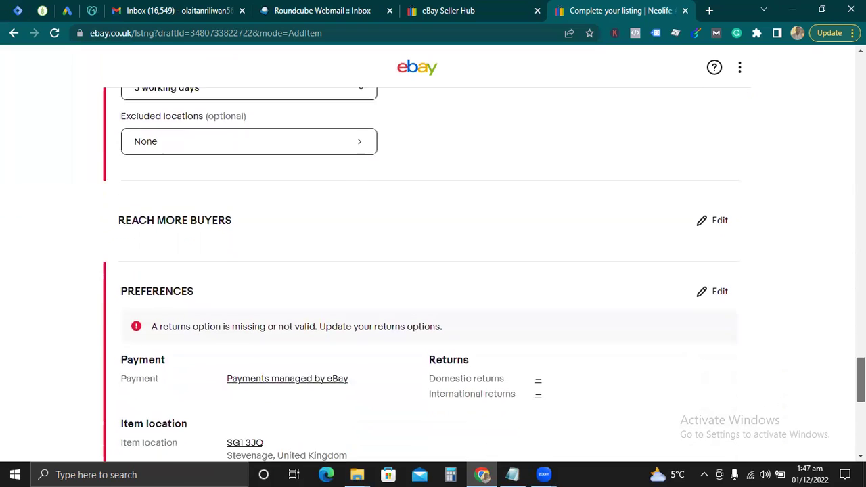
{"action": "scroll", "coordinate": [433, 271], "scroll_direction": "up", "scroll_amount": 5}
{"action": "scroll", "coordinate": [433, 270], "scroll_direction": "up", "scroll_amount": 5}
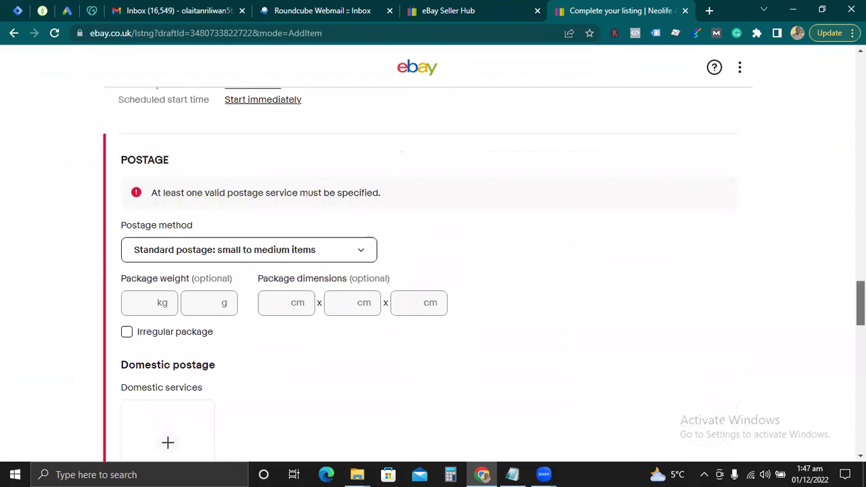
{"action": "scroll", "coordinate": [433, 270], "scroll_direction": "down", "scroll_amount": 10}
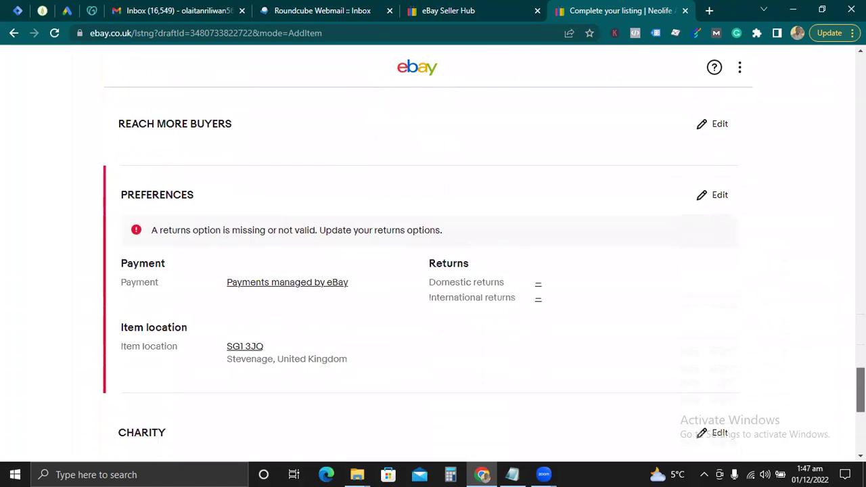
{"action": "scroll", "coordinate": [433, 270], "scroll_direction": "up", "scroll_amount": 1}
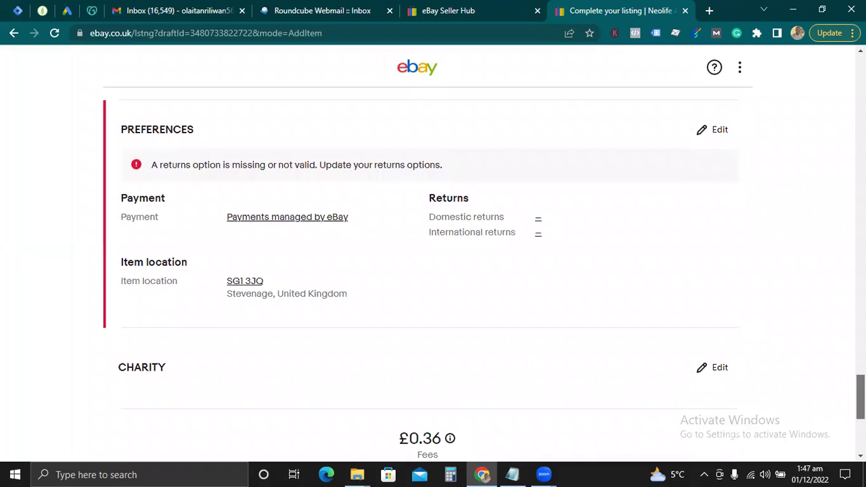
In Preferences, set domestic returns to Accepted within 30 days, buyer paying return postage.
{"action": "left_click", "coordinate": [716, 135]}
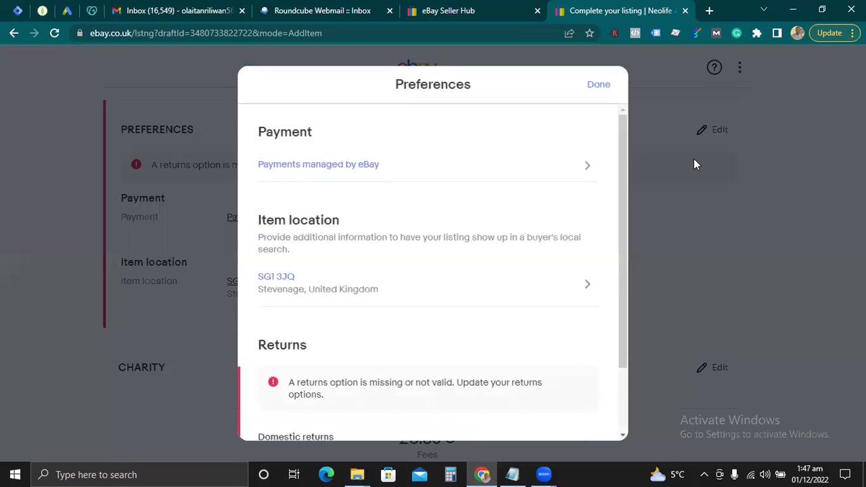
{"action": "left_click_drag", "start_coordinate": [621, 287], "coordinate": [620, 355]}
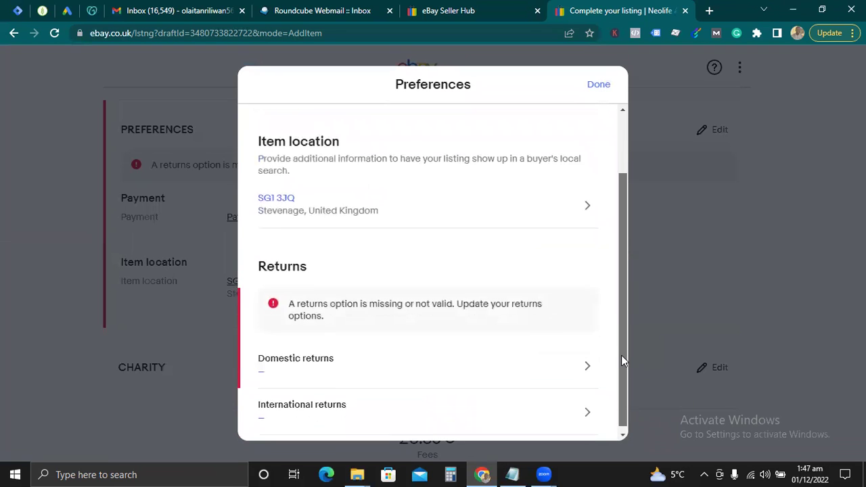
{"action": "left_click", "coordinate": [565, 365]}
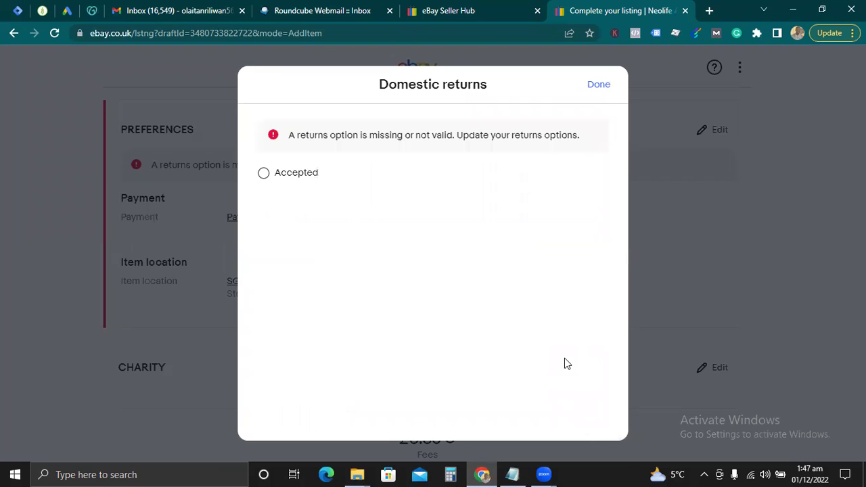
{"action": "left_click", "coordinate": [263, 173]}
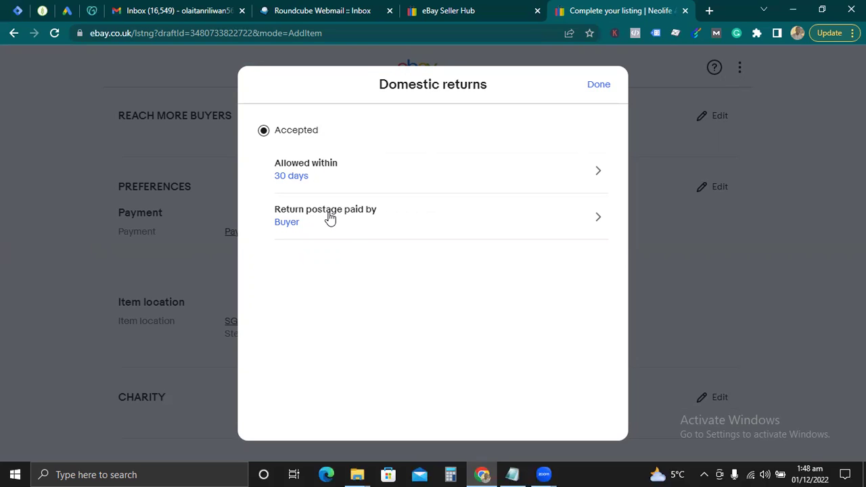
{"action": "left_click", "coordinate": [320, 180]}
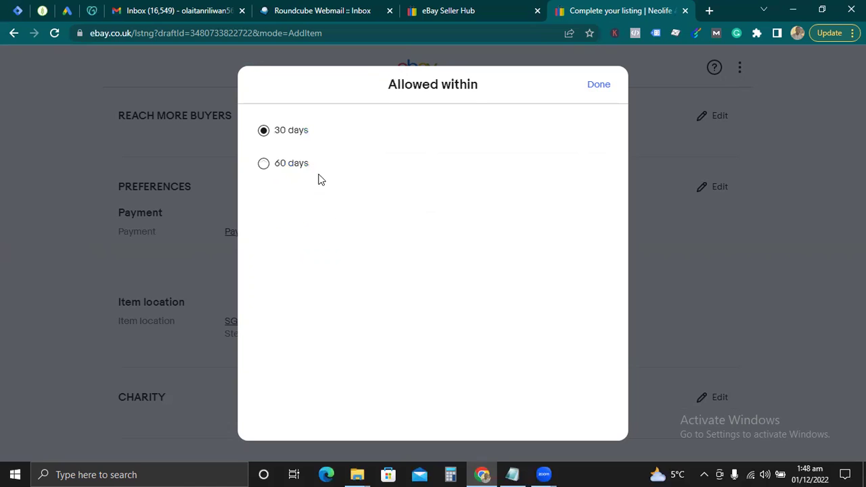
{"action": "left_click", "coordinate": [593, 93]}
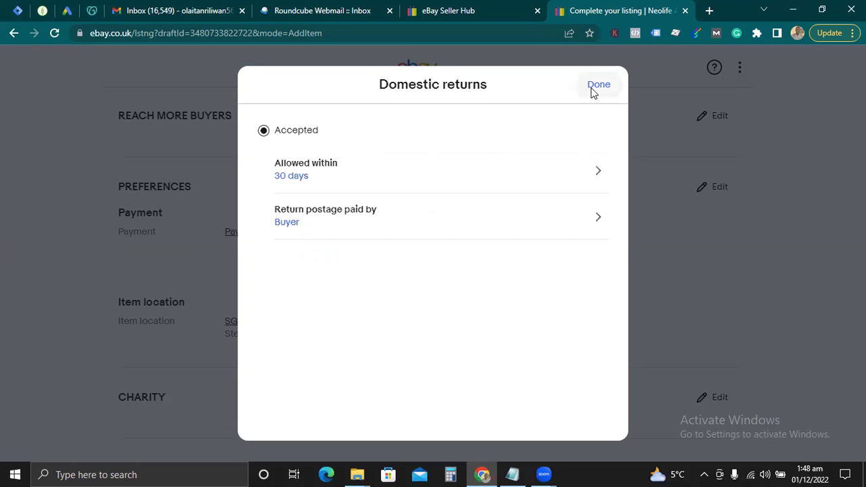
{"action": "left_click", "coordinate": [597, 85]}
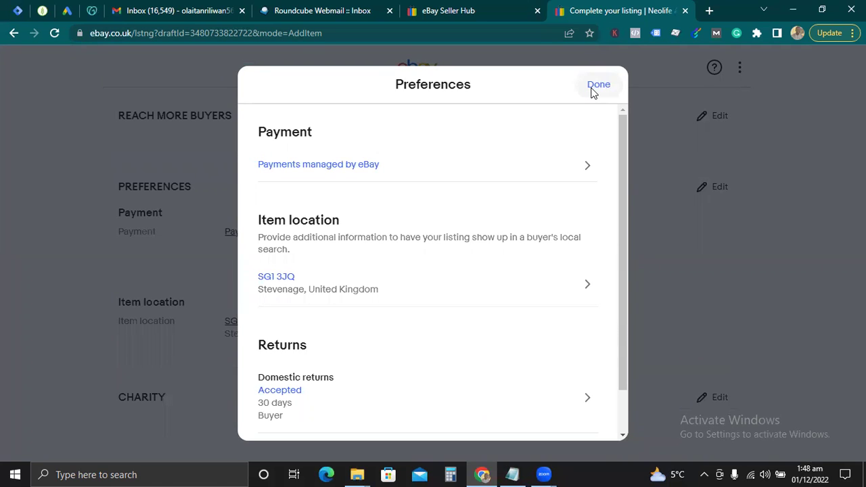
{"action": "left_click", "coordinate": [592, 92]}
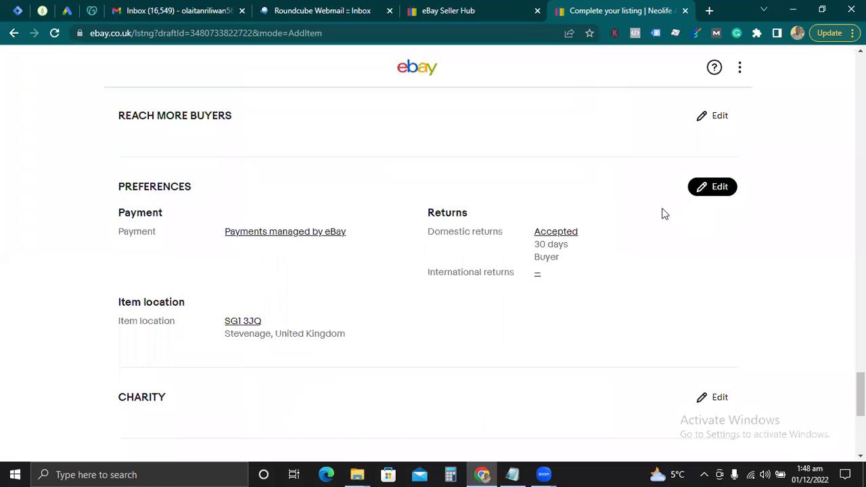
{"action": "scroll", "coordinate": [861, 394], "scroll_direction": "up", "scroll_amount": 15}
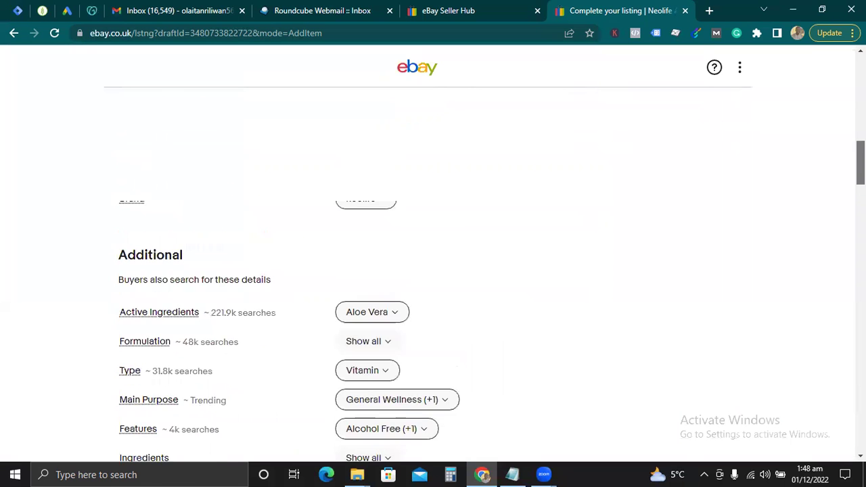
{"action": "scroll", "coordinate": [433, 271], "scroll_direction": "up", "scroll_amount": 8}
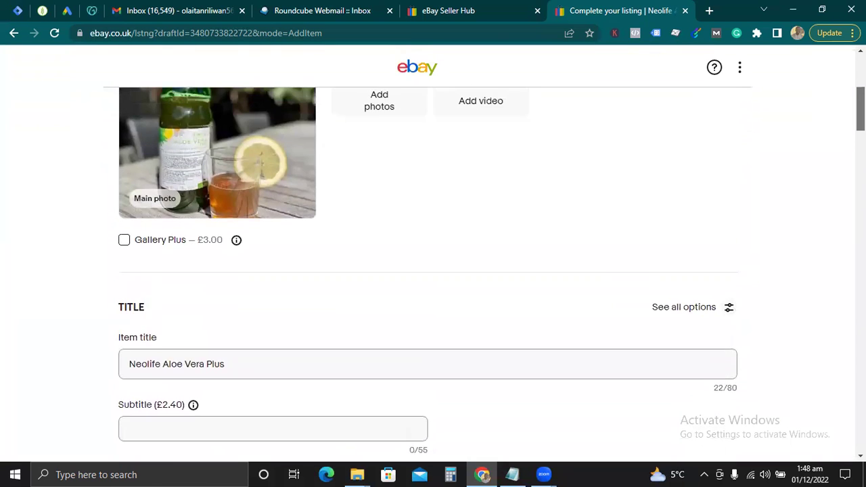
{"action": "scroll", "coordinate": [433, 270], "scroll_direction": "up", "scroll_amount": 2}
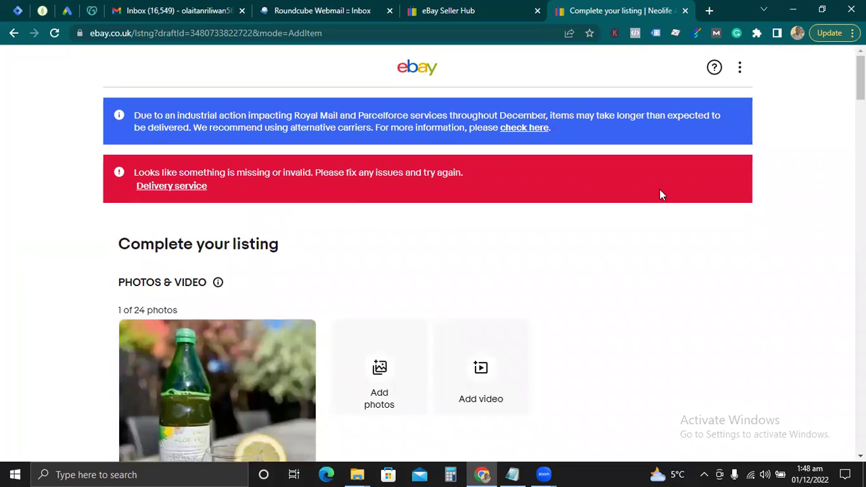
{"action": "left_click_drag", "start_coordinate": [861, 78], "coordinate": [860, 304]}
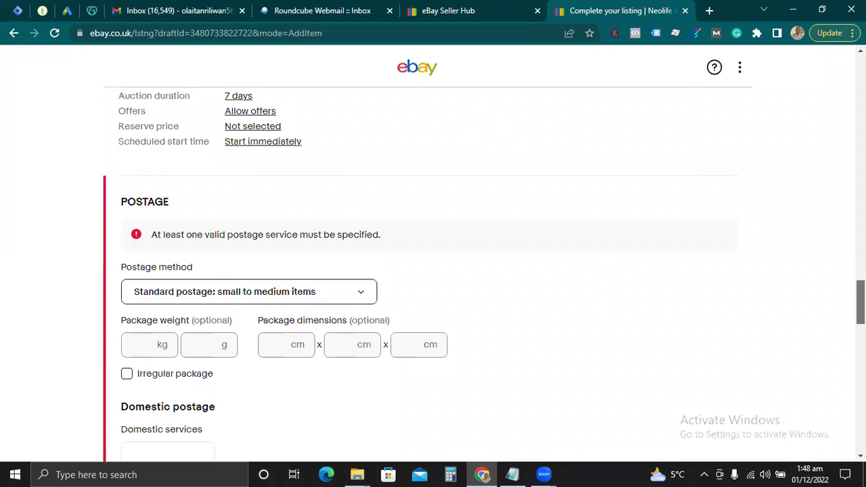
{"action": "scroll", "coordinate": [502, 438], "scroll_direction": "down", "scroll_amount": 1}
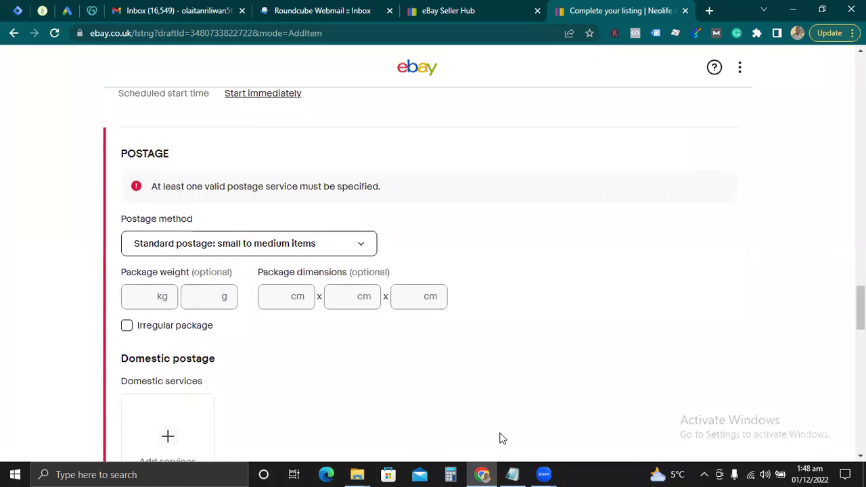
{"action": "left_click_drag", "start_coordinate": [859, 308], "coordinate": [860, 325]}
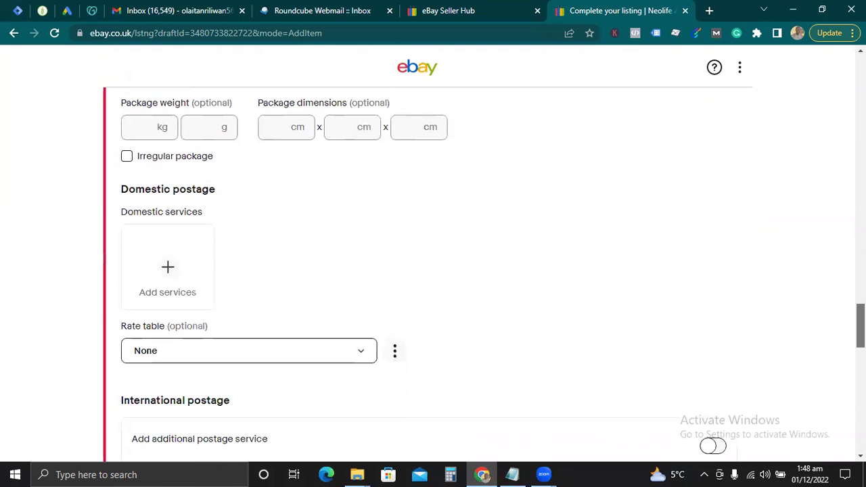
Select Evri Postable, Royal Mail Tracked 48 and Royal Mail 48 as domestic services and apply.
{"action": "left_click", "coordinate": [165, 270]}
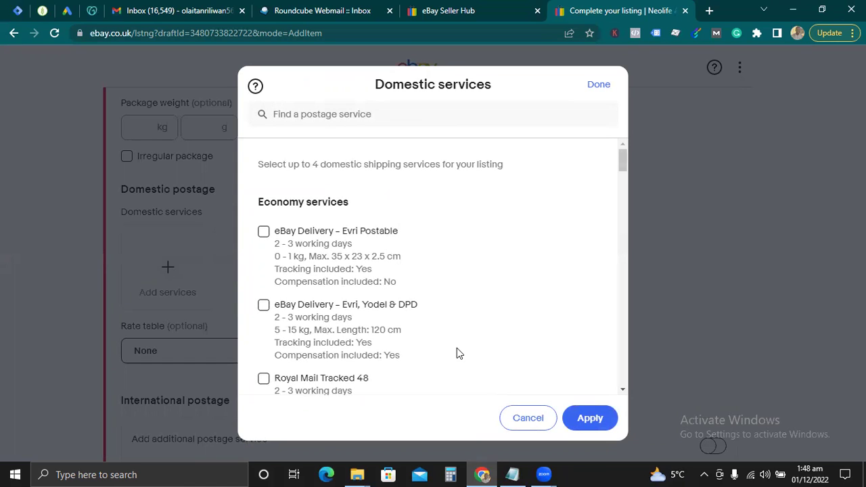
{"action": "left_click", "coordinate": [308, 280]}
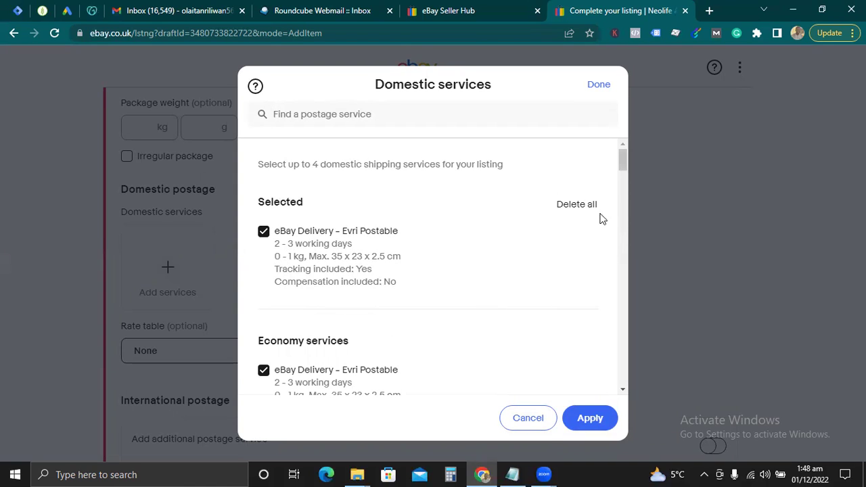
{"action": "left_click_drag", "start_coordinate": [621, 170], "coordinate": [624, 189]}
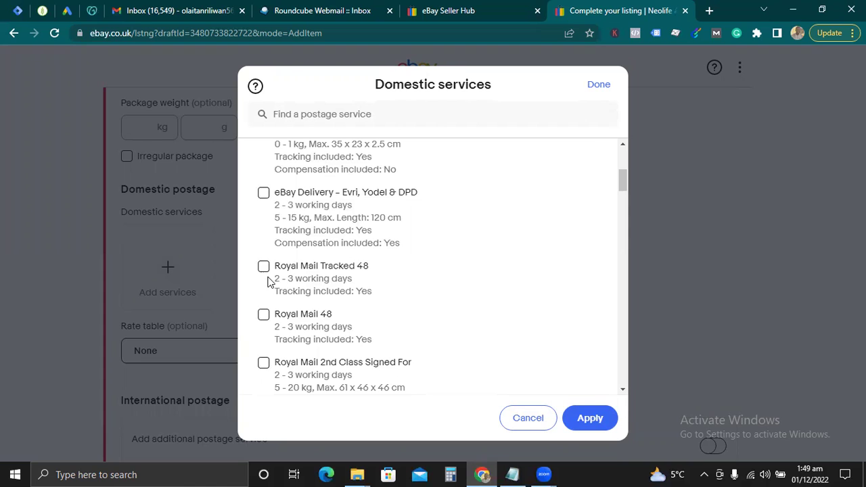
{"action": "left_click_drag", "start_coordinate": [619, 184], "coordinate": [622, 191]}
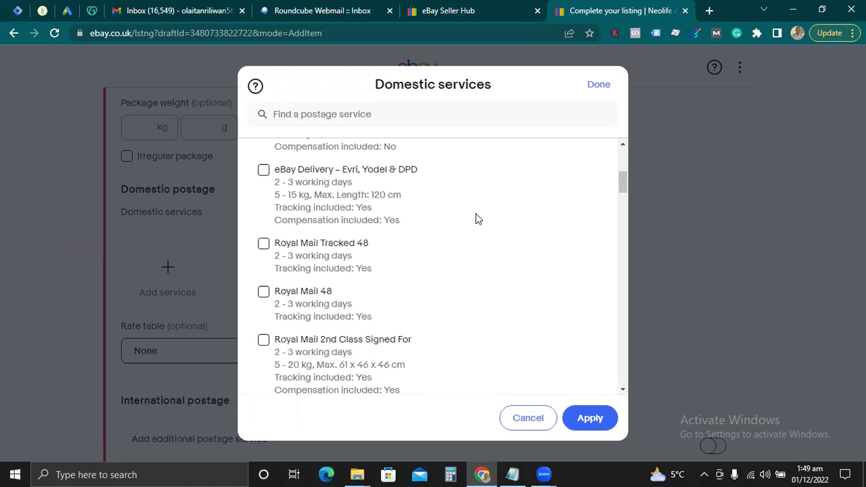
{"action": "left_click", "coordinate": [263, 243]}
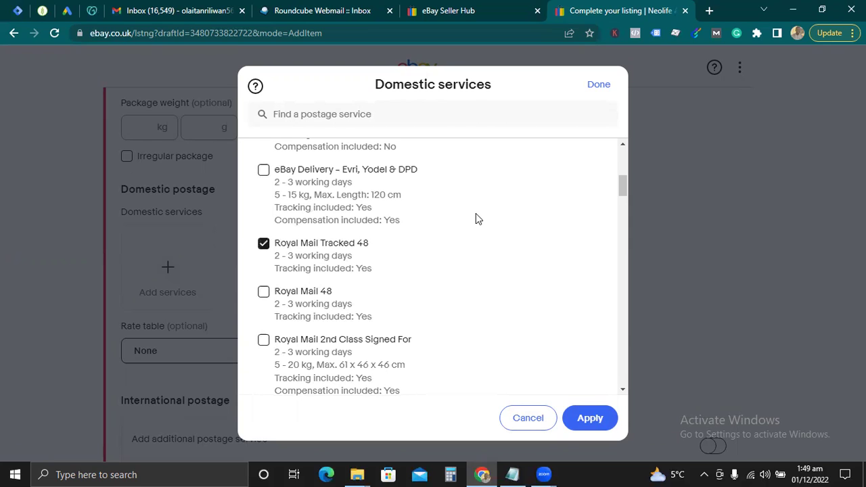
{"action": "left_click", "coordinate": [263, 291]}
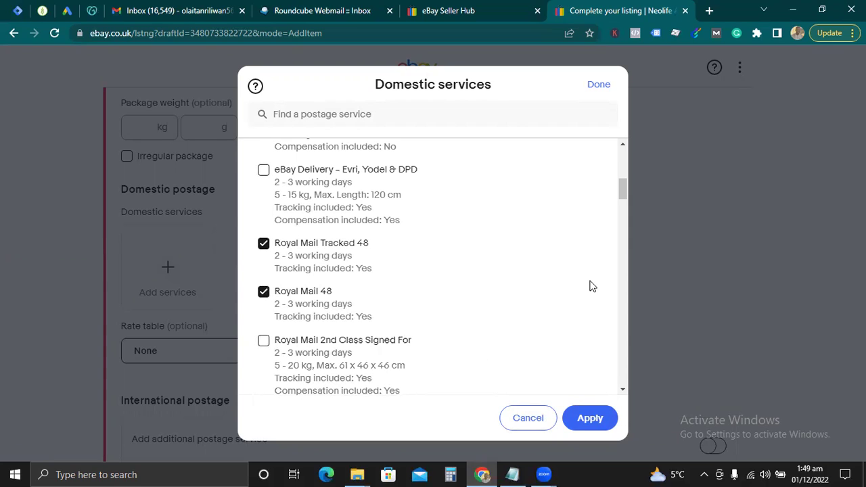
{"action": "left_click_drag", "start_coordinate": [622, 191], "coordinate": [623, 223]}
{"action": "scroll", "coordinate": [622, 223], "scroll_direction": "down", "scroll_amount": 3}
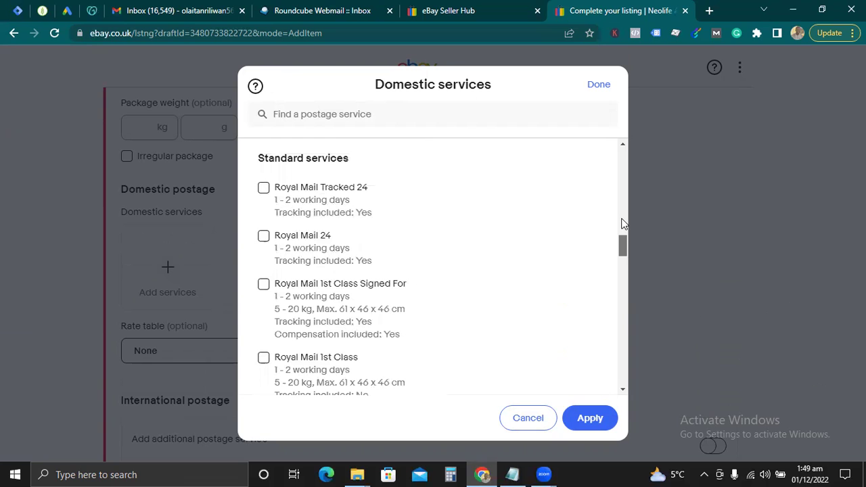
{"action": "scroll", "coordinate": [622, 223], "scroll_direction": "down", "scroll_amount": 10}
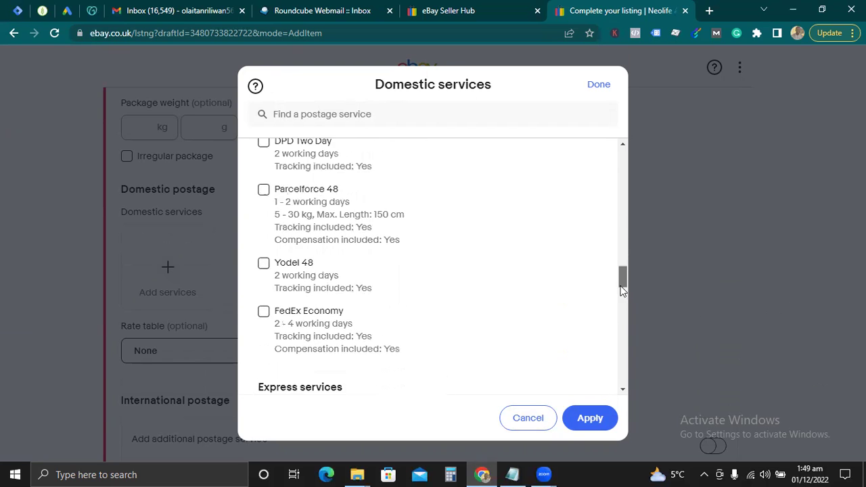
{"action": "scroll", "coordinate": [618, 307], "scroll_direction": "up", "scroll_amount": 2}
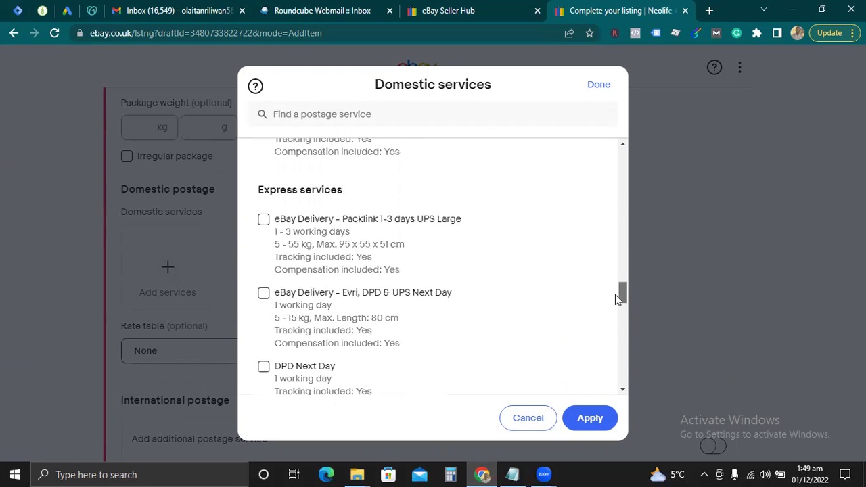
{"action": "scroll", "coordinate": [614, 302], "scroll_direction": "down", "scroll_amount": 5}
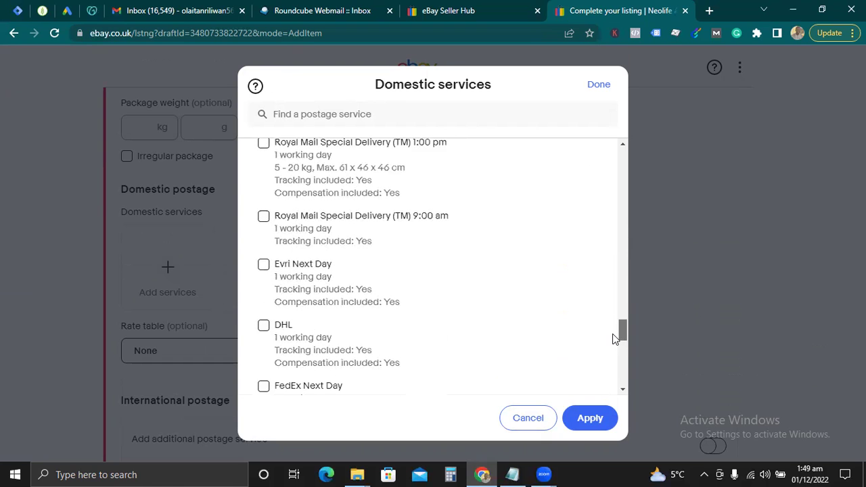
{"action": "left_click_drag", "start_coordinate": [623, 338], "coordinate": [606, 380]}
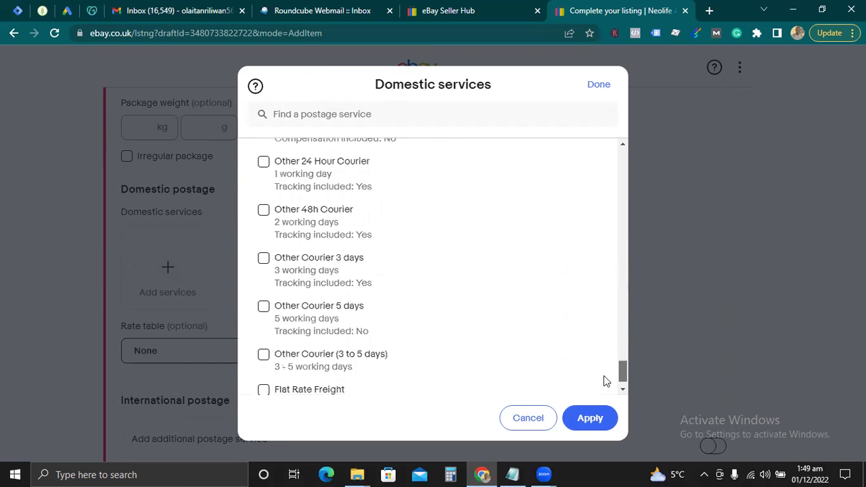
{"action": "left_click", "coordinate": [589, 418]}
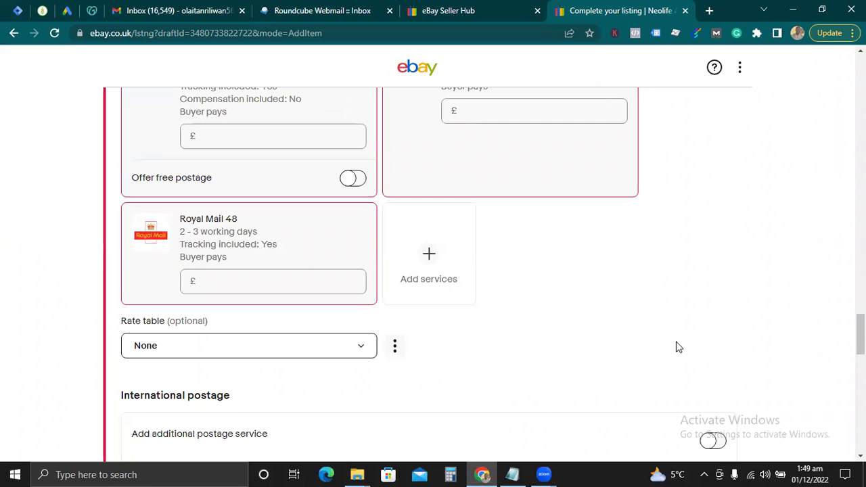
Set the Evri Postable and Royal Mail Tracked 48 postage prices to £3.00 each.
{"action": "scroll", "coordinate": [324, 394], "scroll_direction": "up", "scroll_amount": 2}
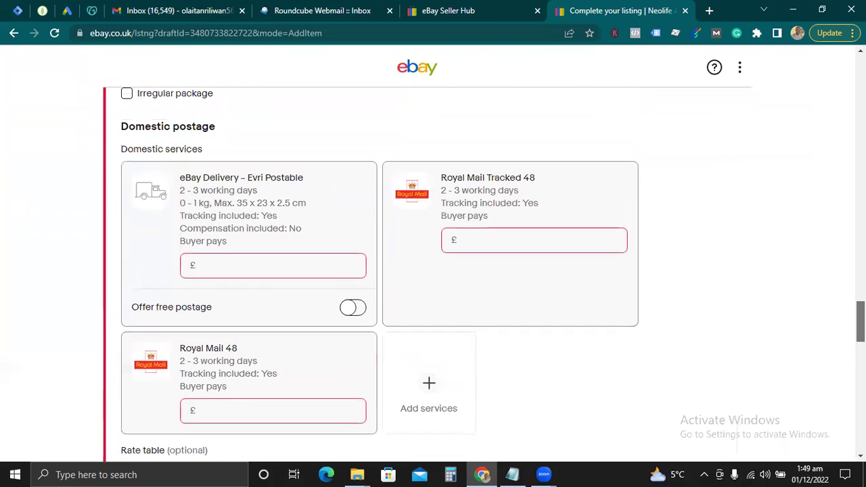
{"action": "left_click", "coordinate": [242, 288]}
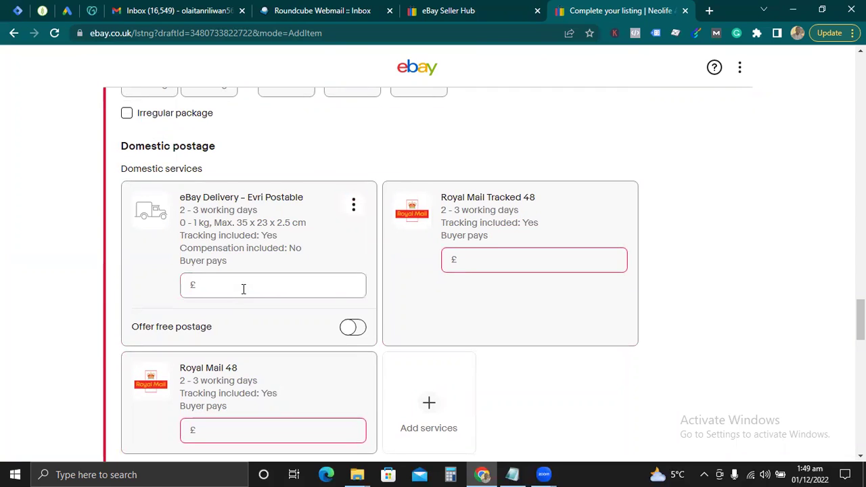
{"action": "type", "text": "35"}
{"action": "key", "text": "BackSpace"}
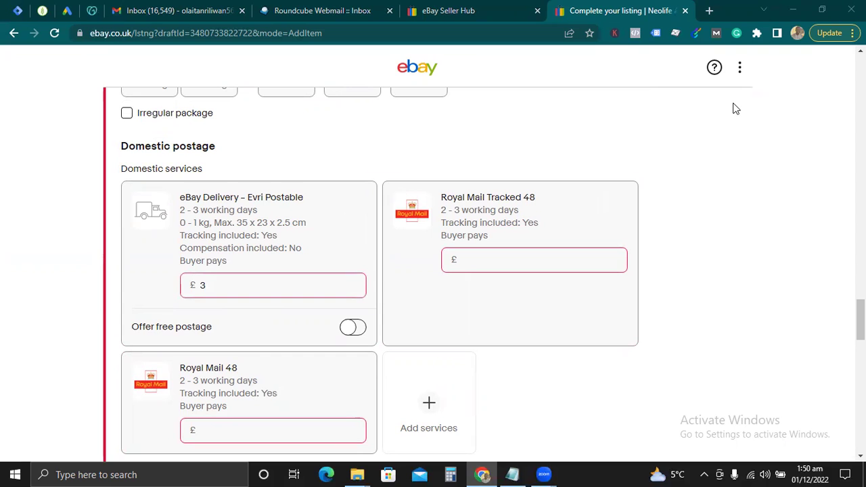
{"action": "scroll", "coordinate": [736, 108], "scroll_direction": "up", "scroll_amount": 4}
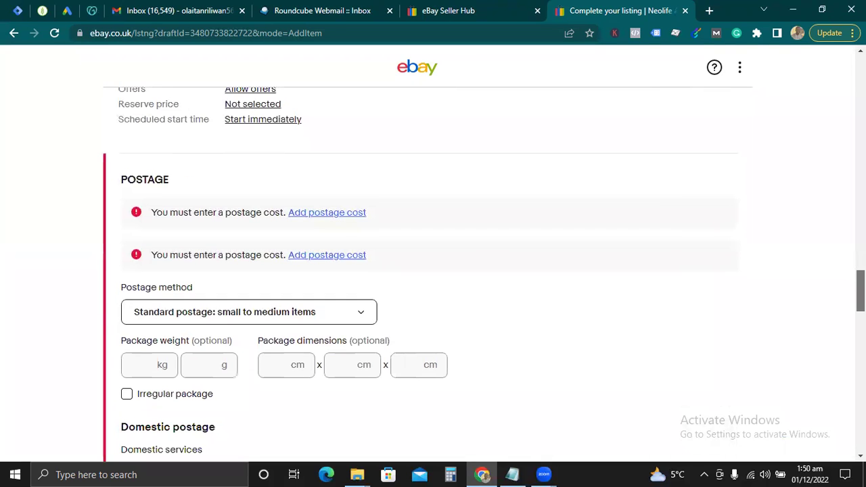
{"action": "type", "text": "3"}
{"action": "scroll", "coordinate": [673, 303], "scroll_direction": "up", "scroll_amount": 1}
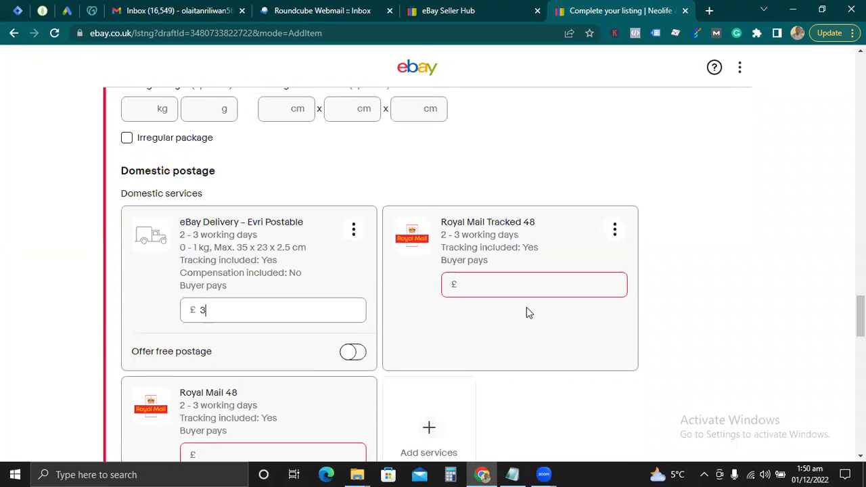
{"action": "left_click", "coordinate": [506, 282]}
{"action": "type", "text": "3"}
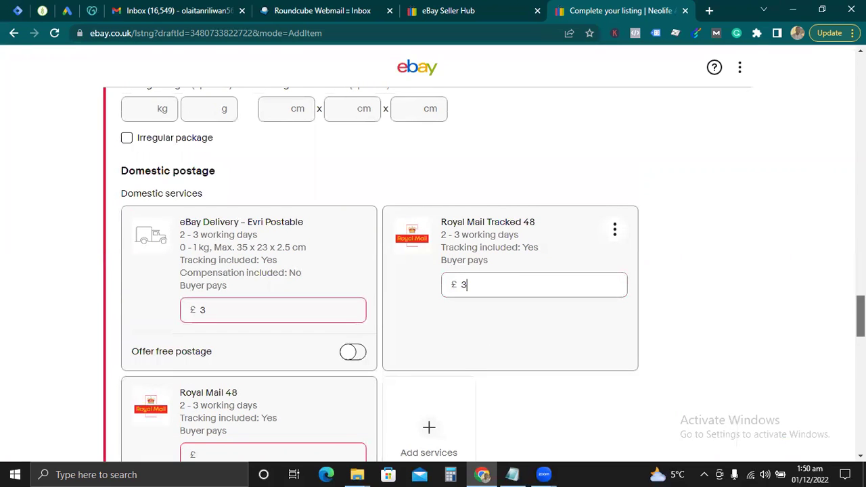
Delete the Royal Mail 48 domestic postage service.
{"action": "scroll", "coordinate": [859, 324], "scroll_direction": "down", "scroll_amount": 2}
{"action": "mouse_move", "coordinate": [332, 282]}
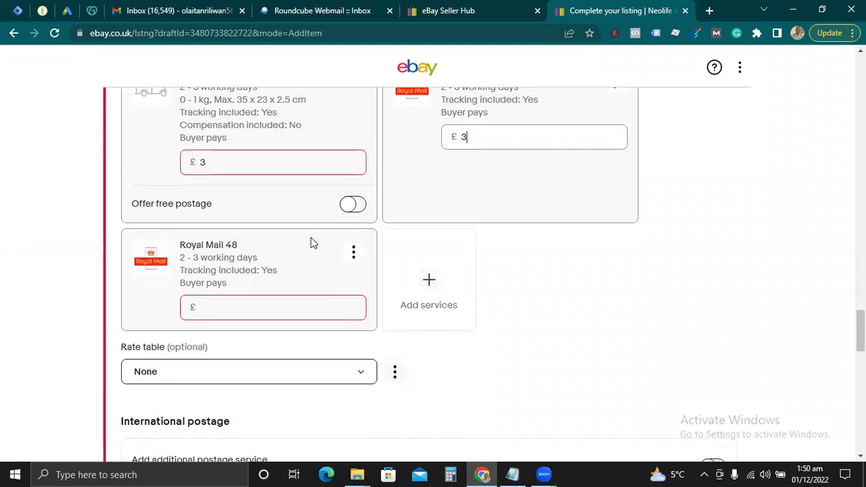
{"action": "left_click", "coordinate": [352, 252]}
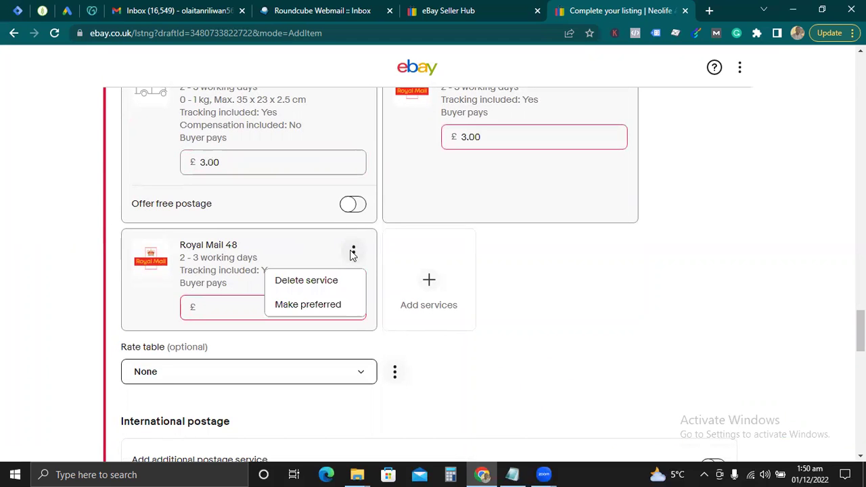
{"action": "left_click", "coordinate": [313, 284]}
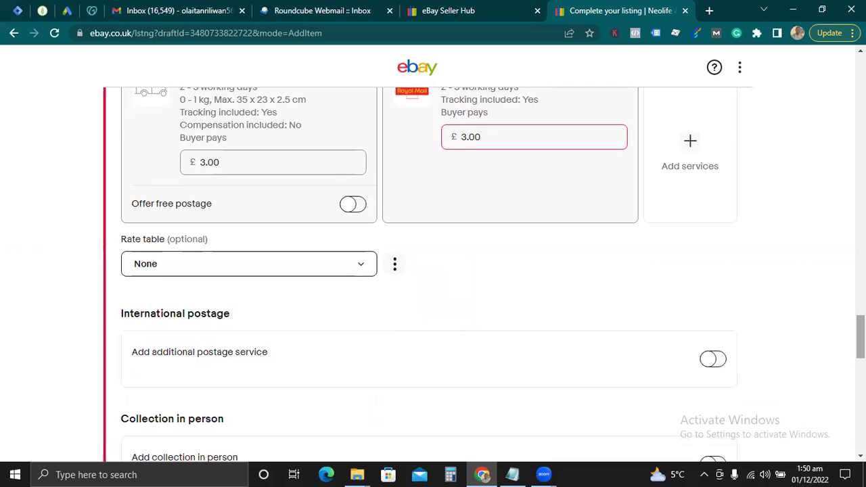
{"action": "scroll", "coordinate": [587, 303], "scroll_direction": "up", "scroll_amount": 3}
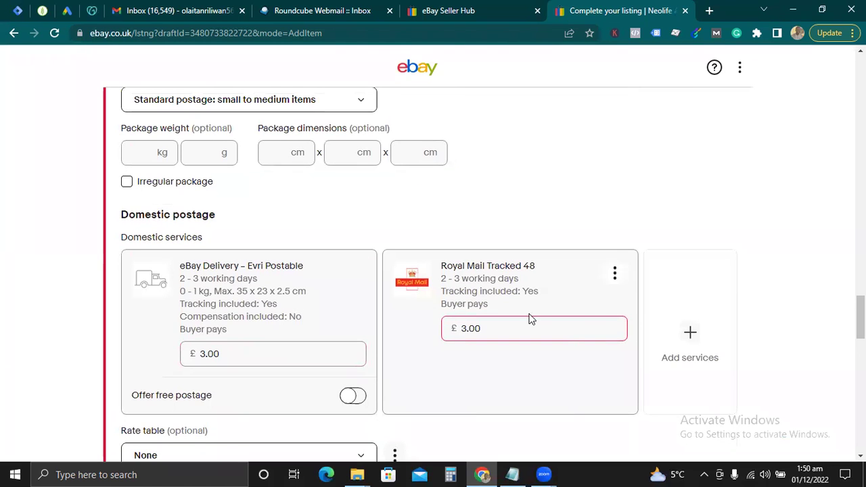
{"action": "scroll", "coordinate": [531, 319], "scroll_direction": "down", "scroll_amount": 2}
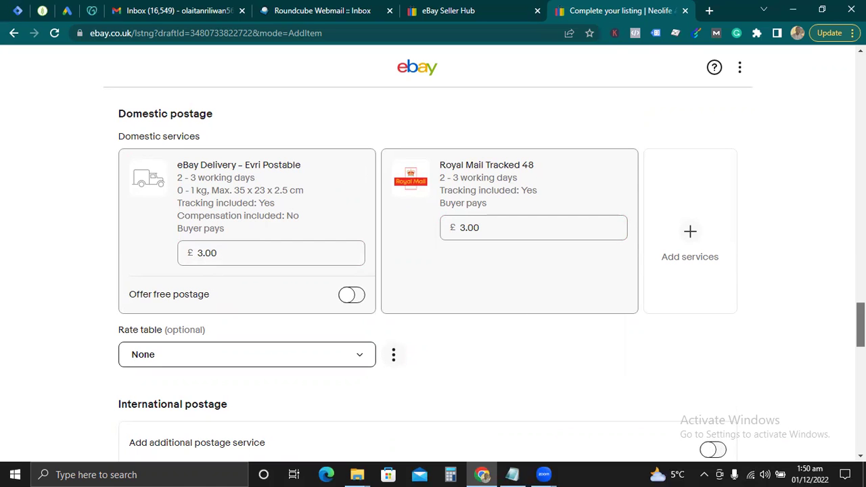
List the Neolife Aloe Vera Plus item with the displayed fees and close the live confirmation.
{"action": "scroll", "coordinate": [860, 324], "scroll_direction": "down", "scroll_amount": 5}
{"action": "scroll", "coordinate": [843, 438], "scroll_direction": "down", "scroll_amount": 15}
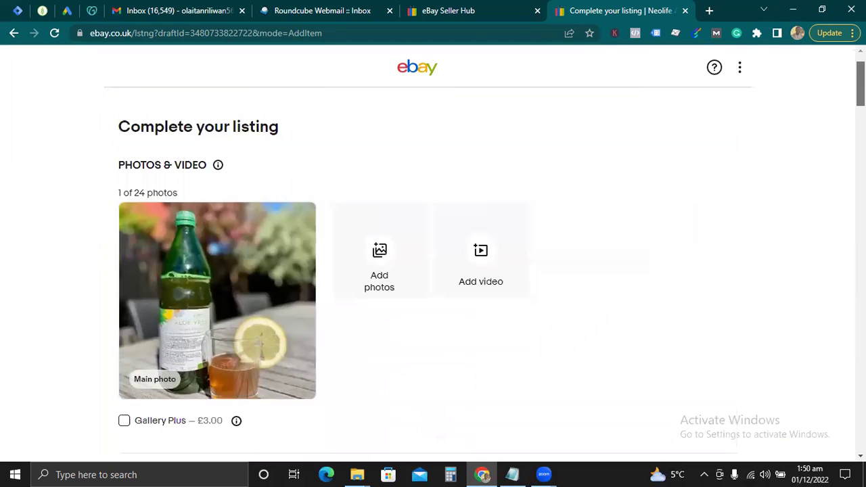
{"action": "scroll", "coordinate": [843, 438], "scroll_direction": "up", "scroll_amount": 2}
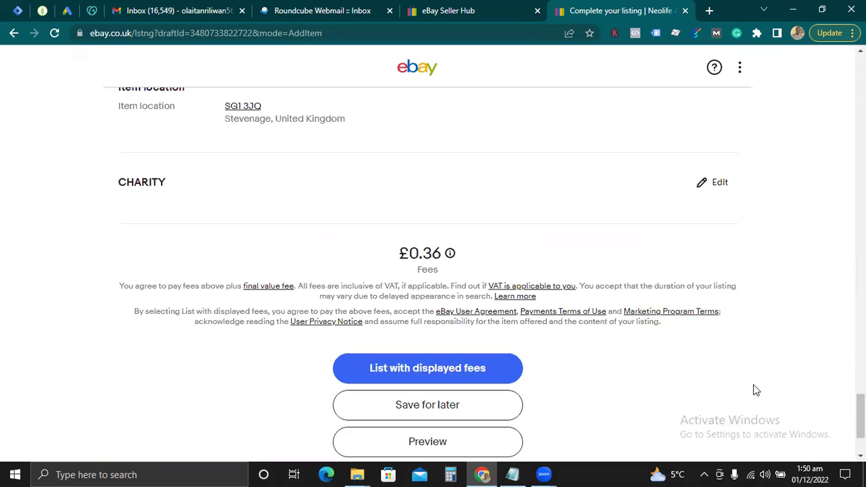
{"action": "left_click", "coordinate": [415, 371]}
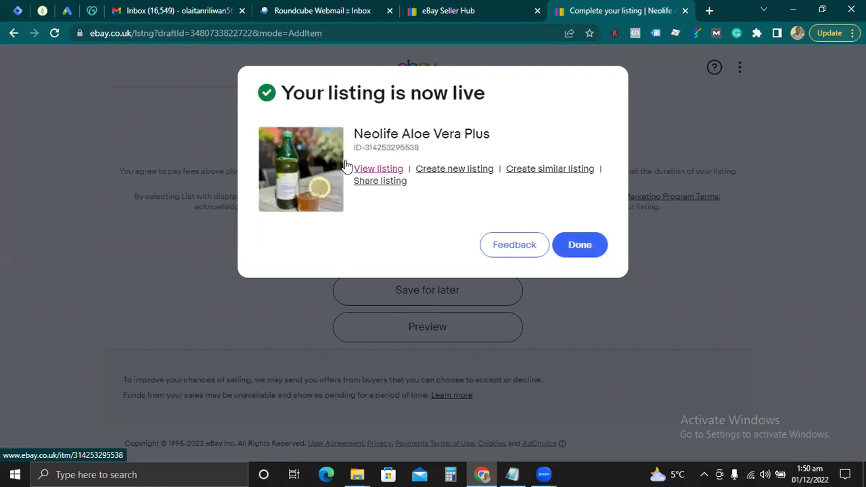
{"action": "left_click", "coordinate": [594, 253]}
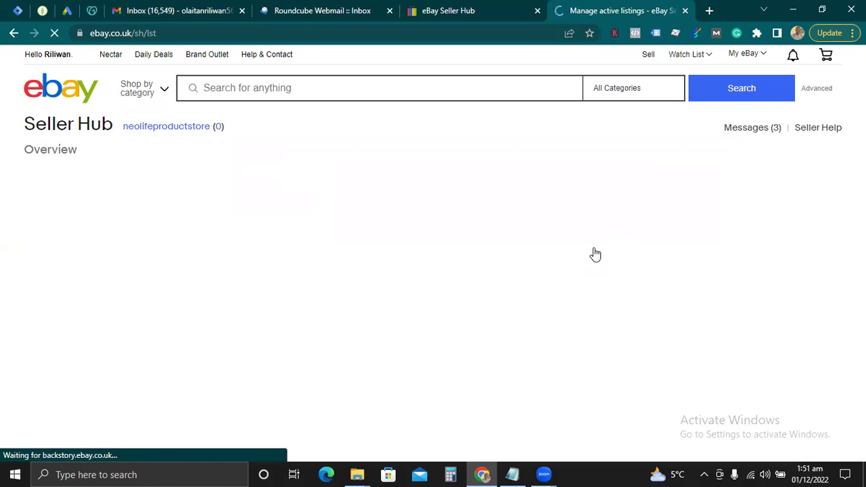